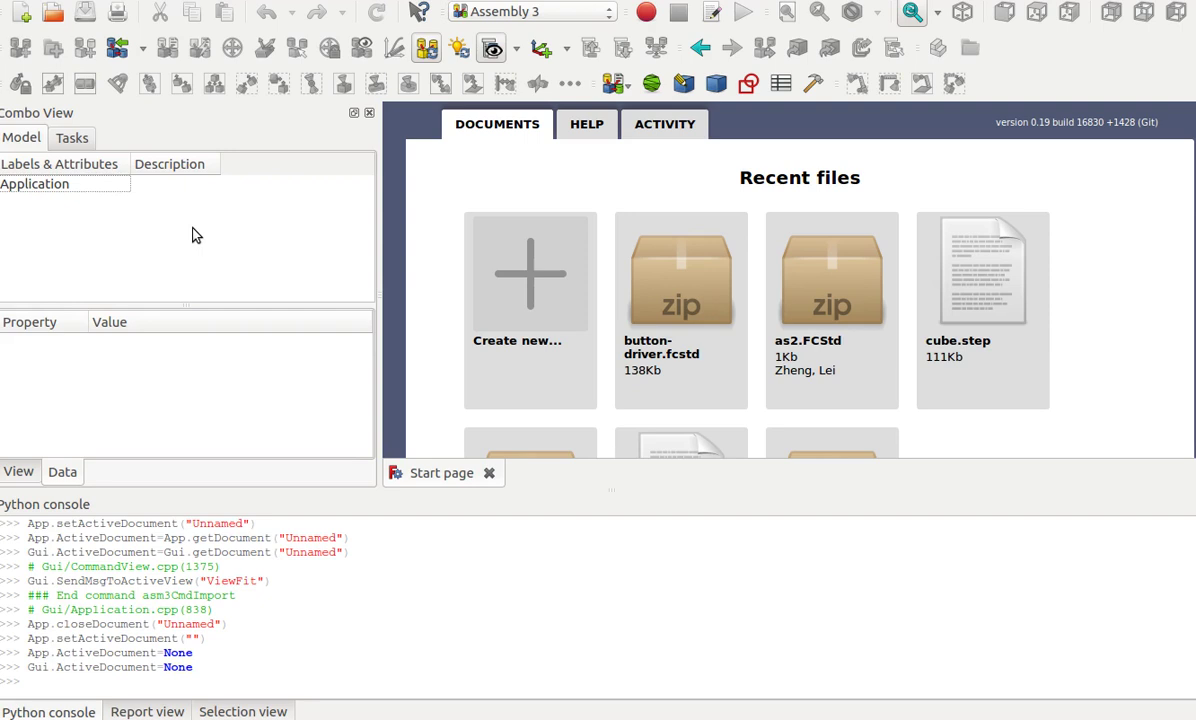
Import as1-tu-203.stp, orbit the assembly and select a bolt hole face in the right bracket.
click(141, 50)
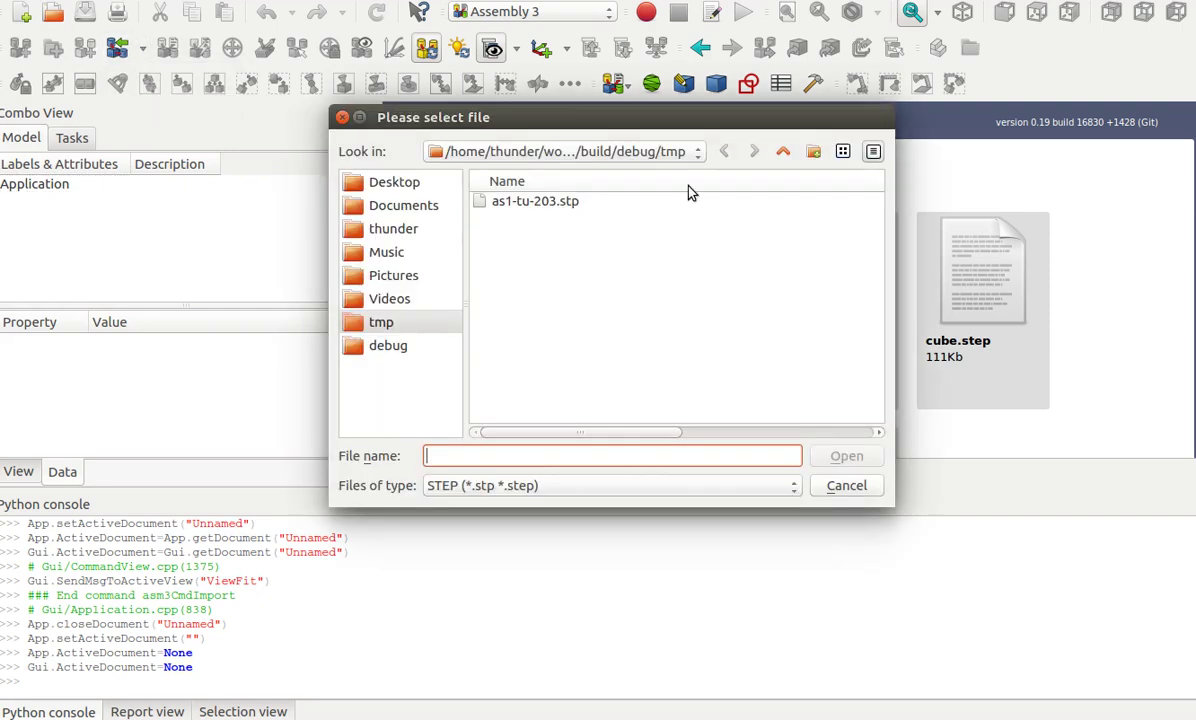
double_click(568, 202)
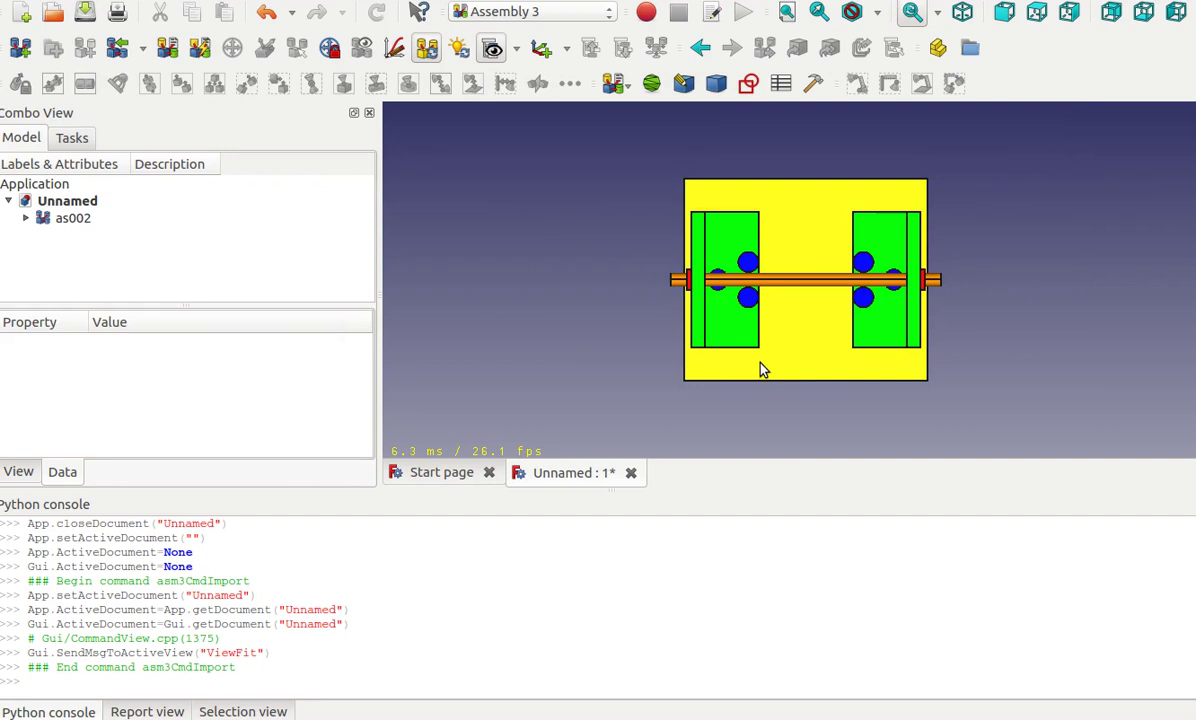
mouse_move(761, 368)
middle_down()
mouse_move(796, 326)
mouse_move(866, 310)
middle_up()
click(862, 300)
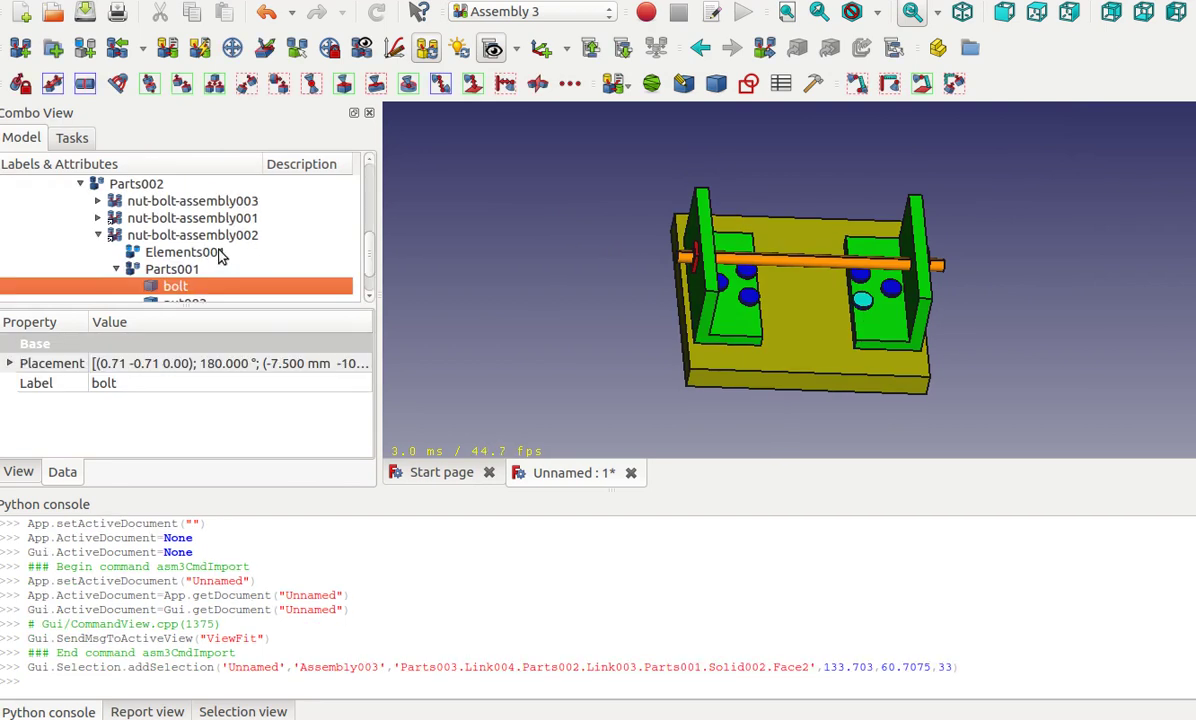
scroll(208, 283, up, 2)
scroll(208, 283, up, 1)
scroll(205, 280, down, 2)
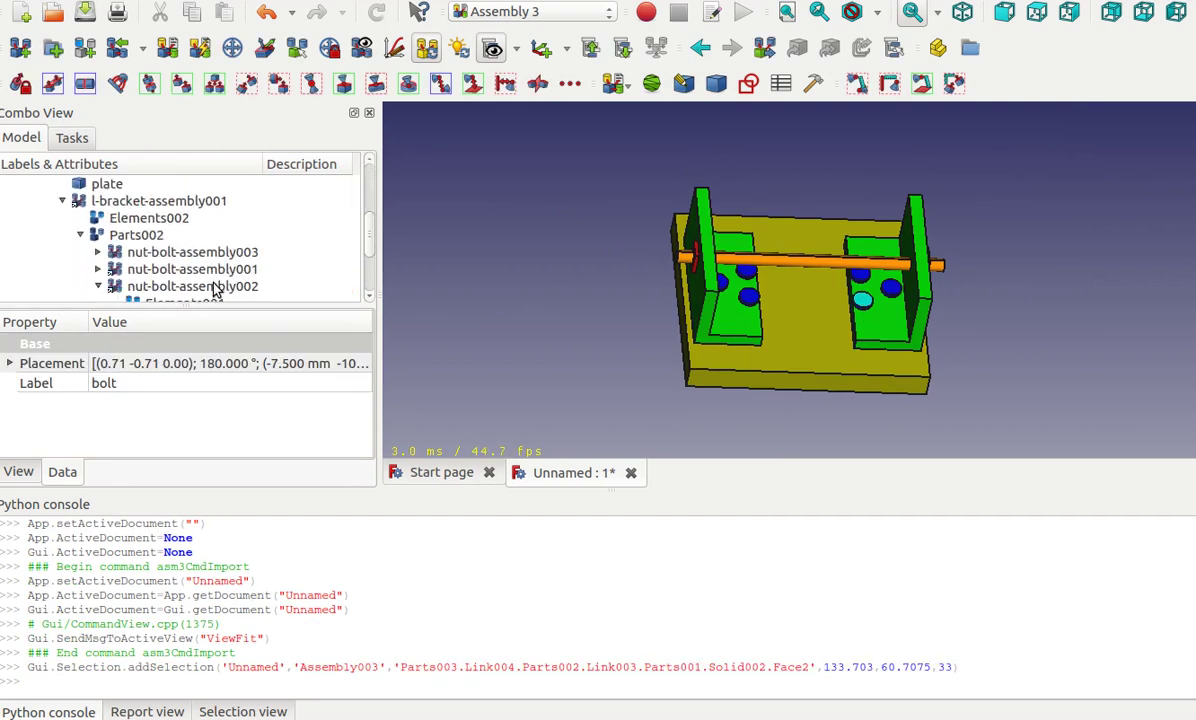
scroll(200, 266, down, 1)
scroll(210, 275, down, 1)
scroll(226, 287, up, 1)
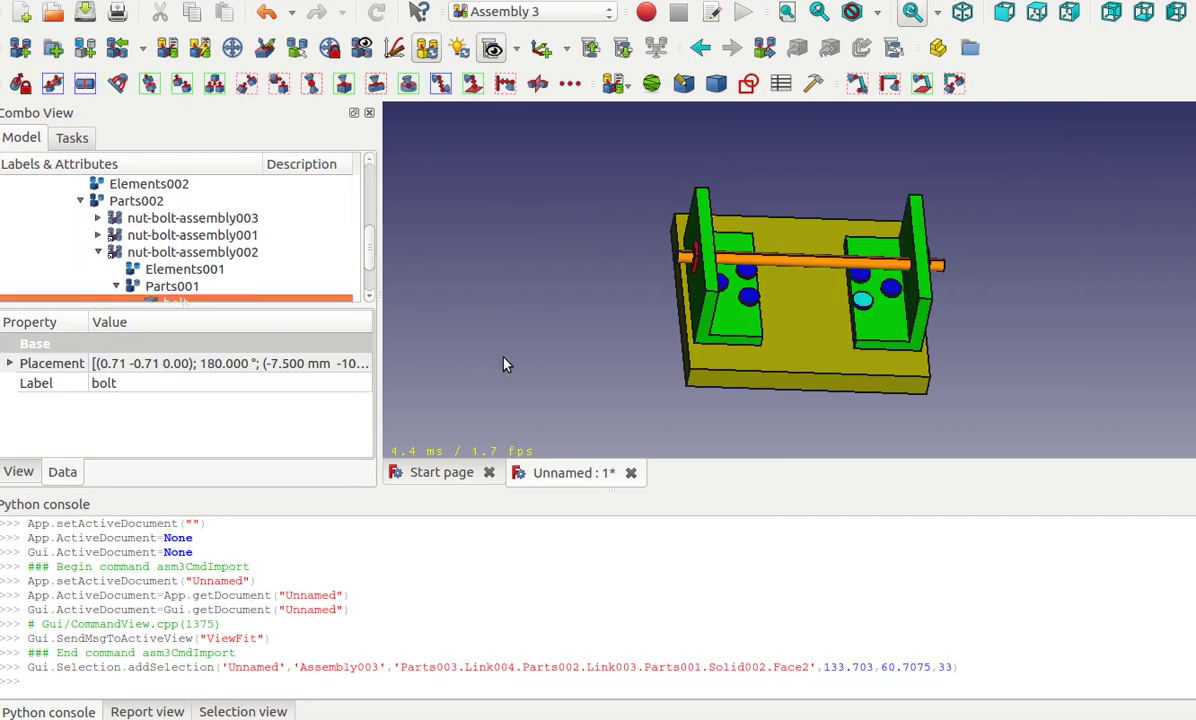
Clear the selection and close the imported Unnamed document without saving.
click(578, 378)
click(631, 472)
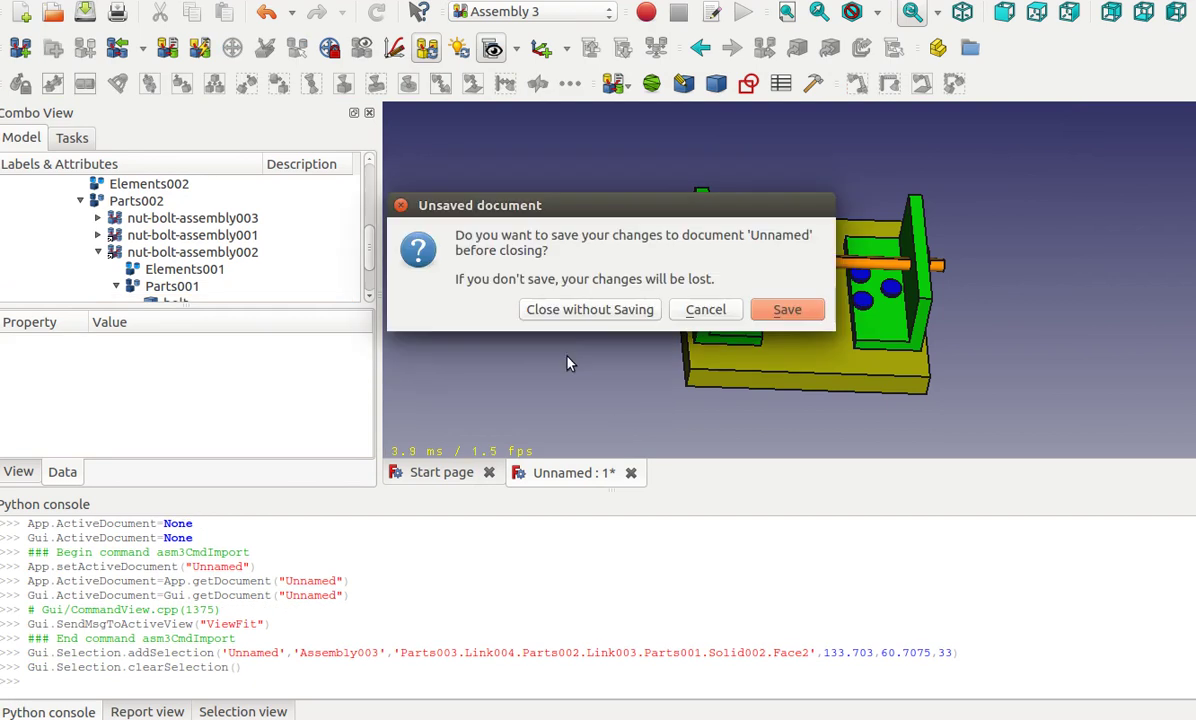
click(561, 310)
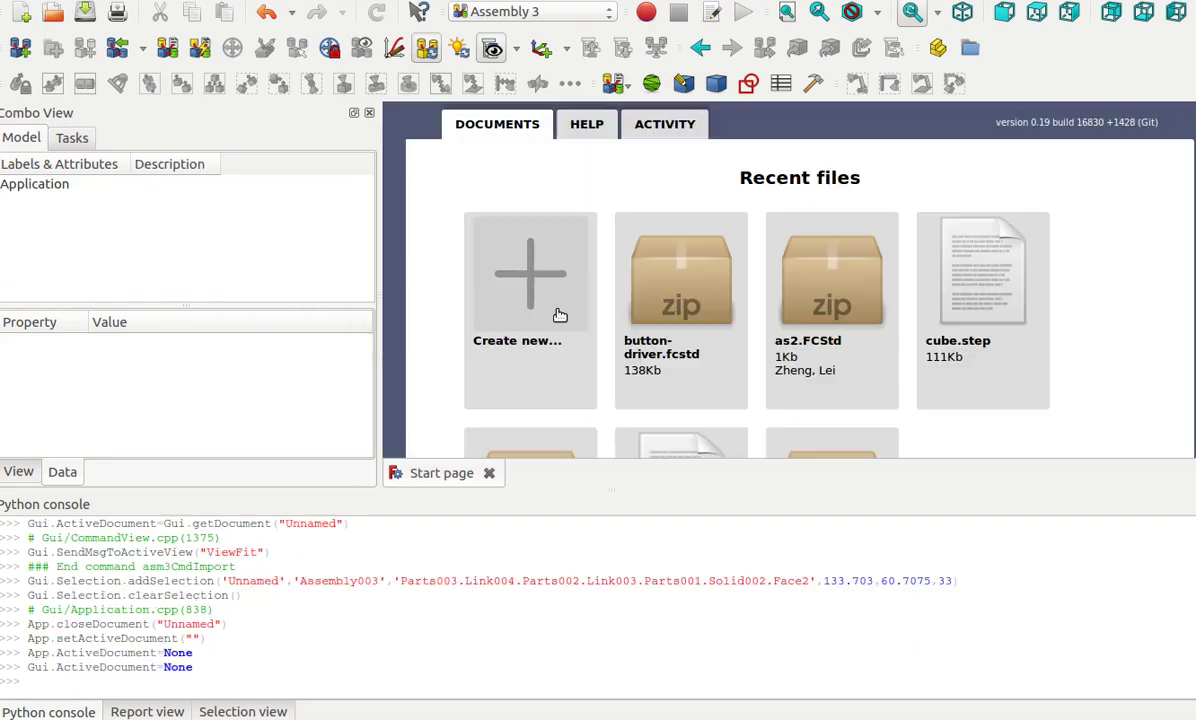
Re-import as1-tu-203.stp as multi-document, saving the top-level document as as1.
click(143, 49)
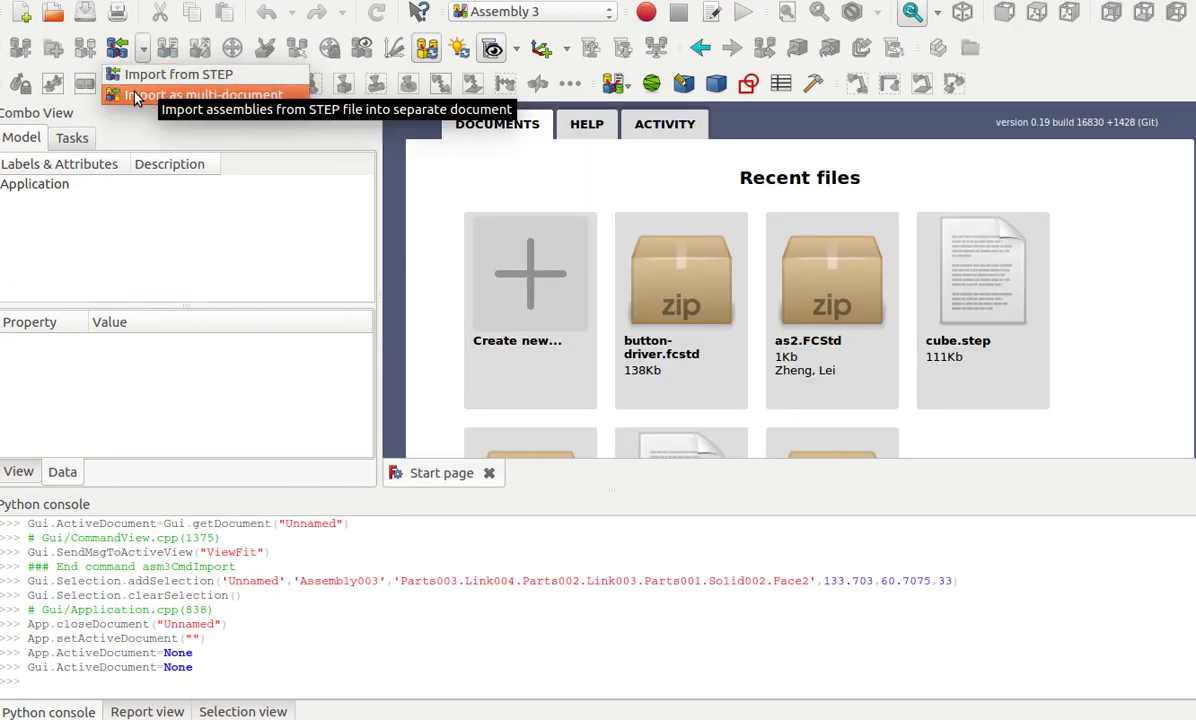
click(136, 96)
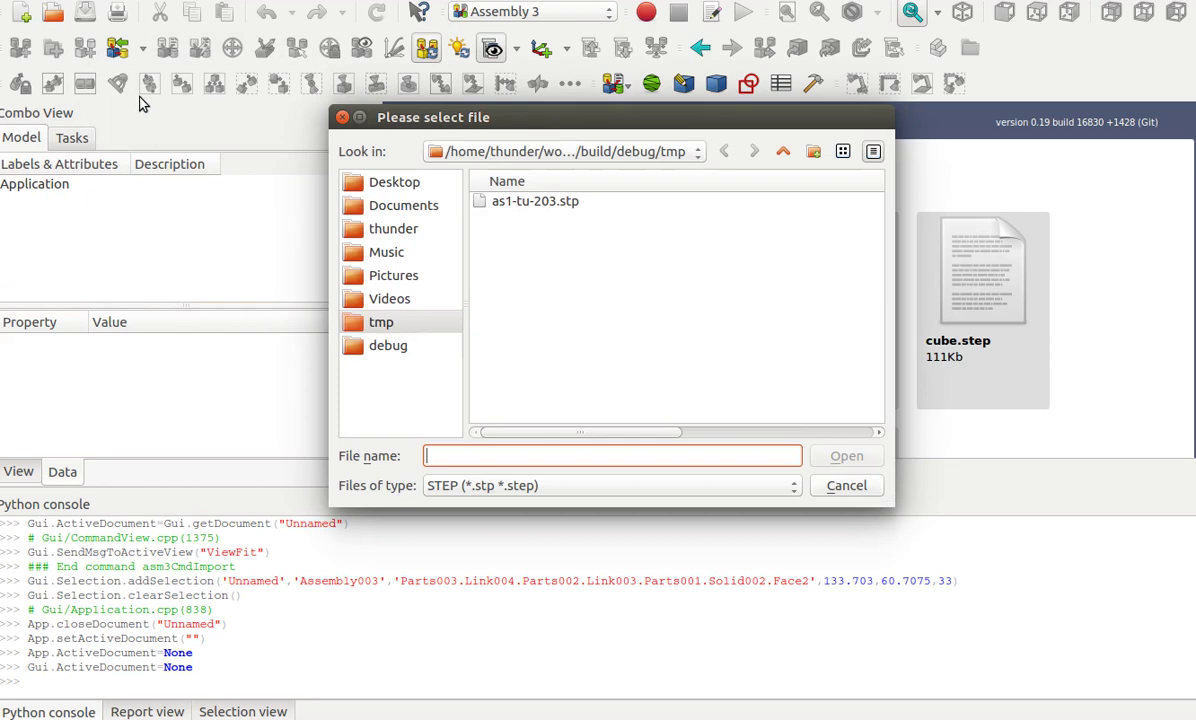
double_click(518, 205)
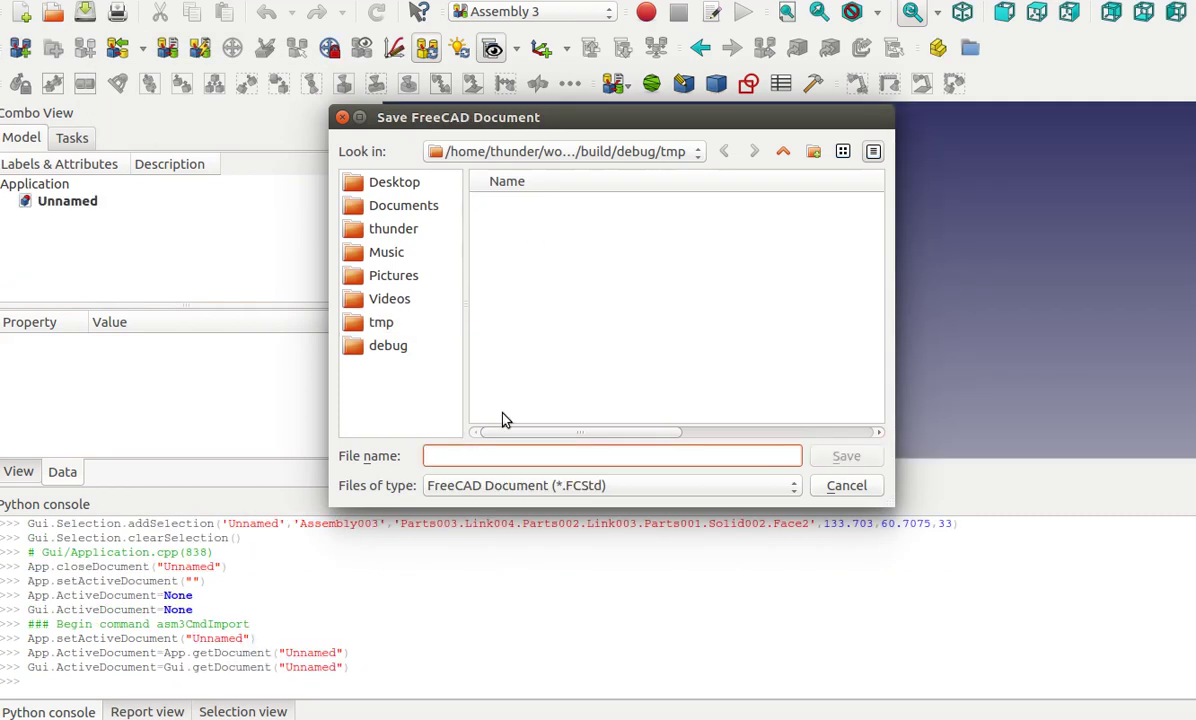
text(as1)
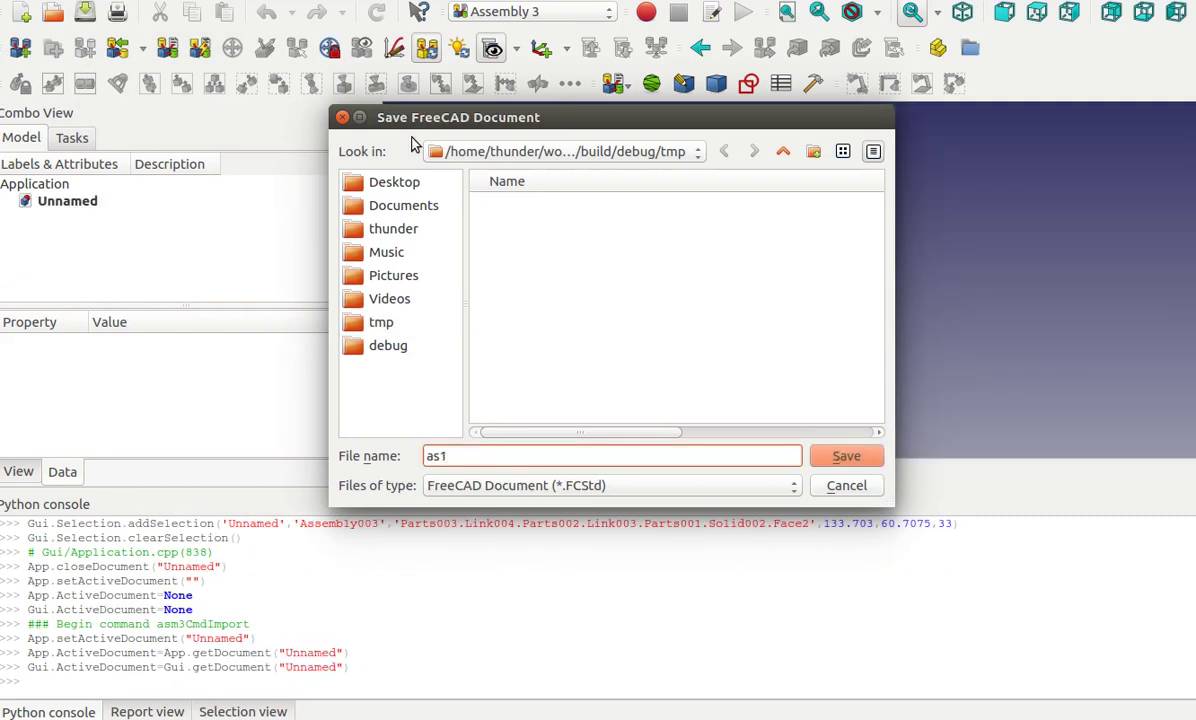
click(840, 461)
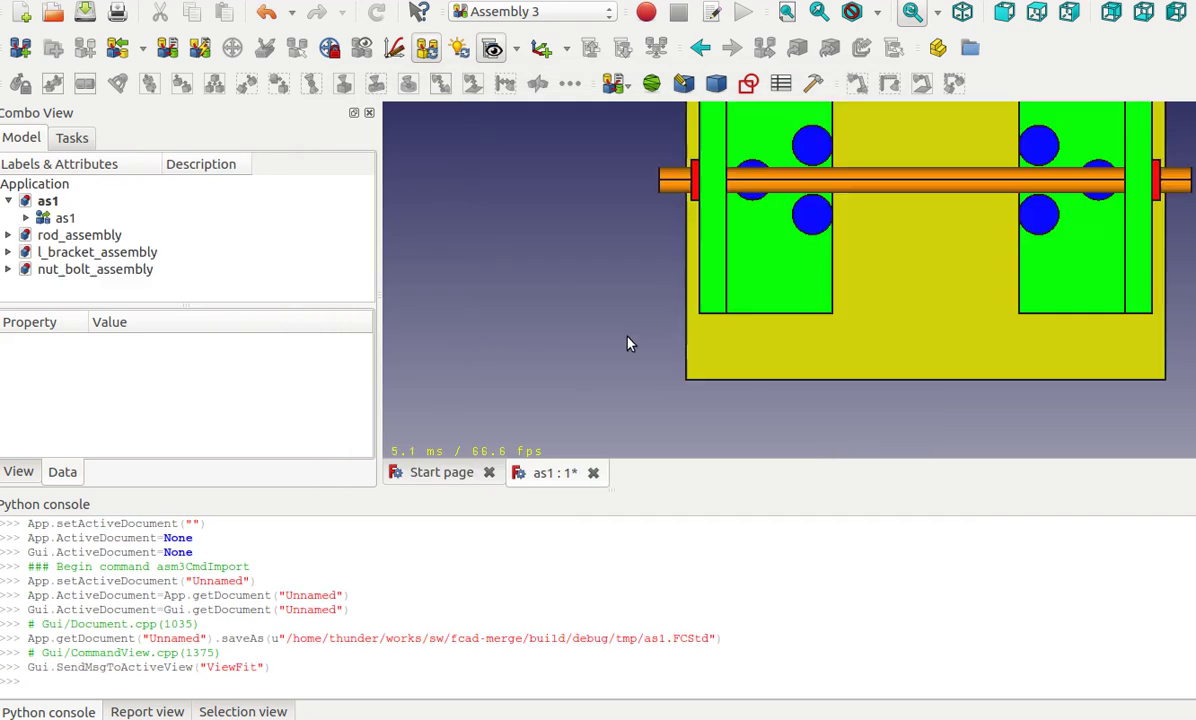
Orbit to an angled view and select a bolt hole face in the right bracket.
mouse_move(706, 364)
middle_down()
mouse_move(742, 374)
mouse_move(587, 328)
middle_up()
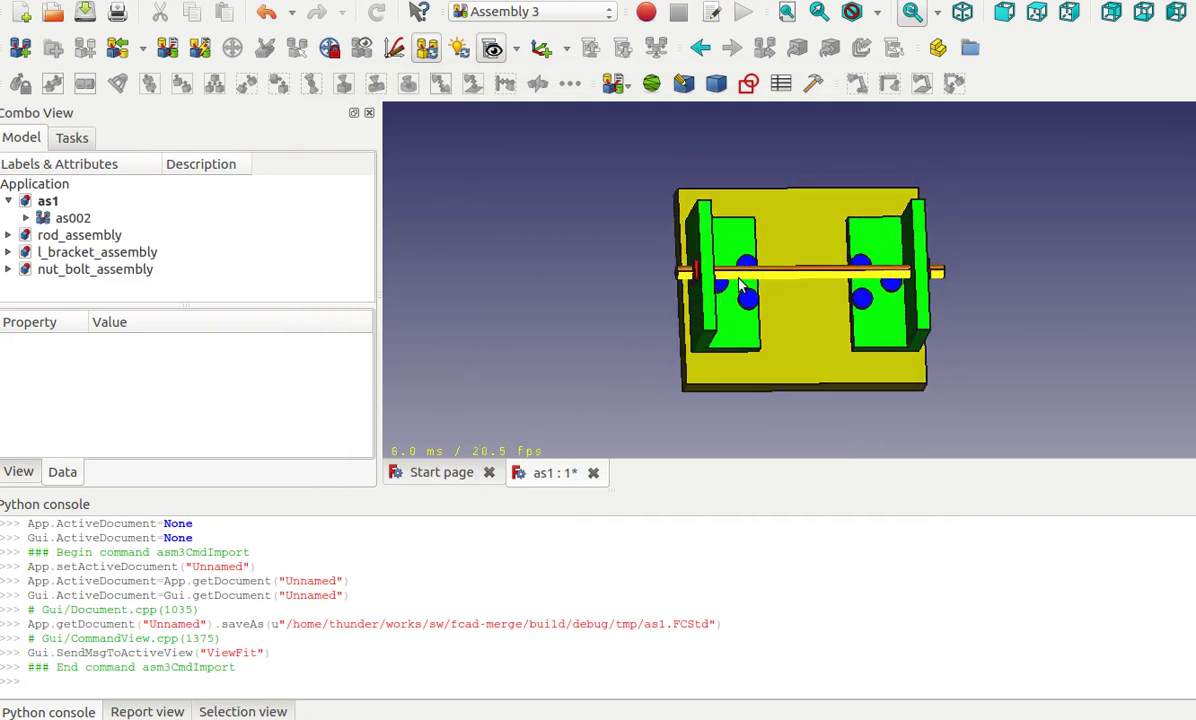
click(862, 301)
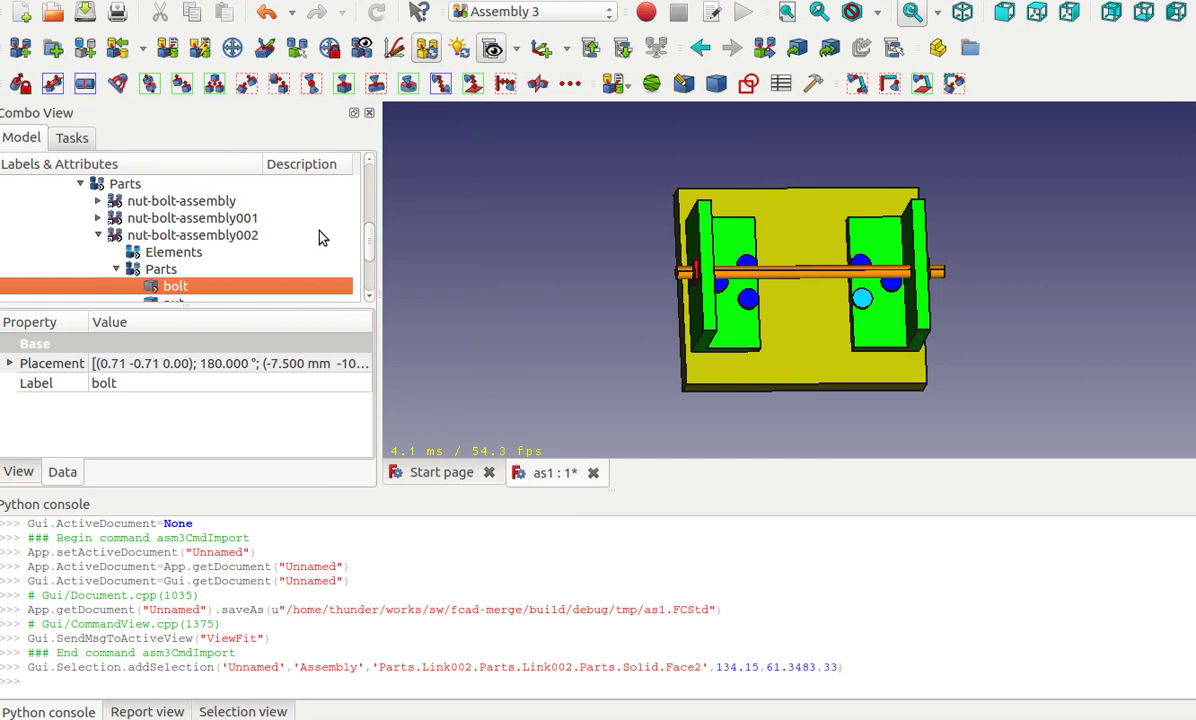
scroll(290, 225, up, 1)
scroll(275, 241, up, 2)
scroll(270, 245, down, 3)
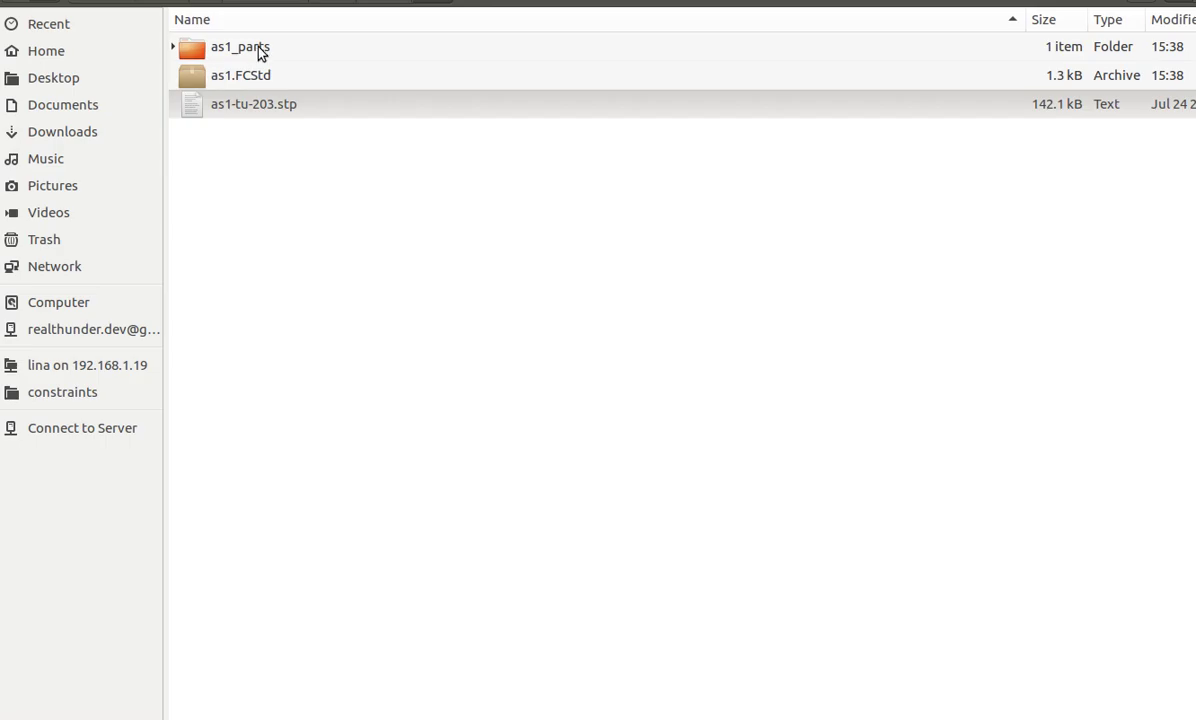
Browse the .fcstd files in as1_parts and l_bracket_assembly_parts, collapse the folder, and return to FreeCAD.
click(173, 47)
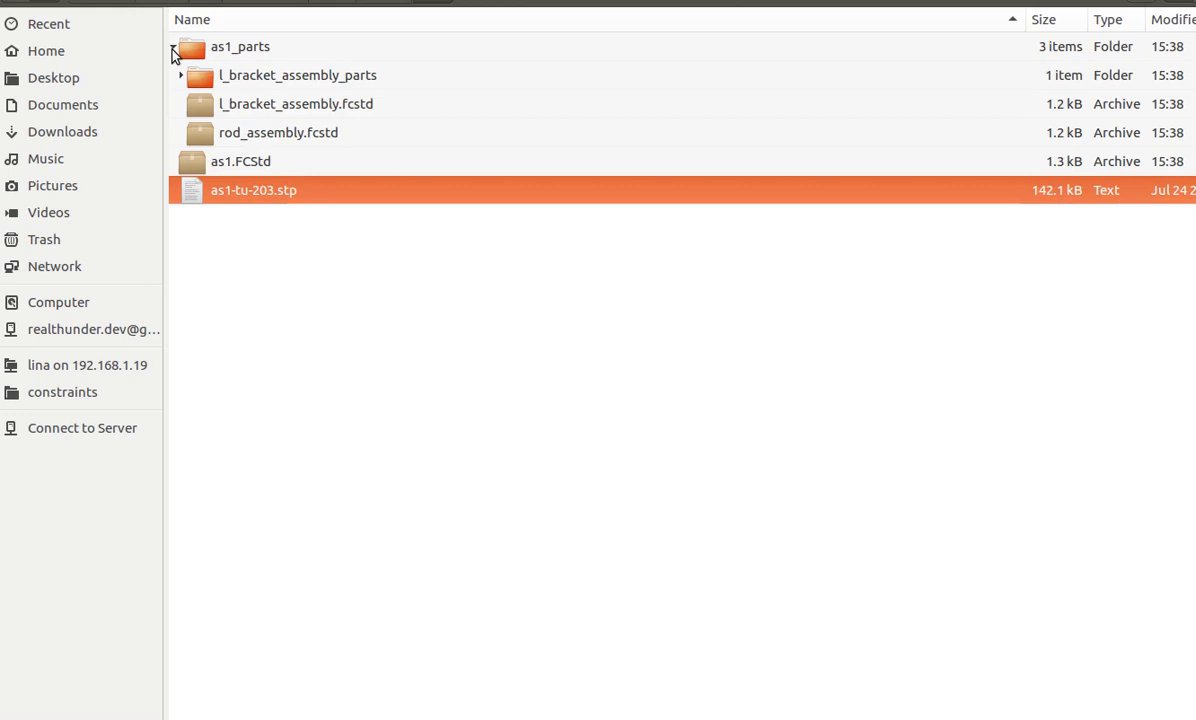
click(181, 75)
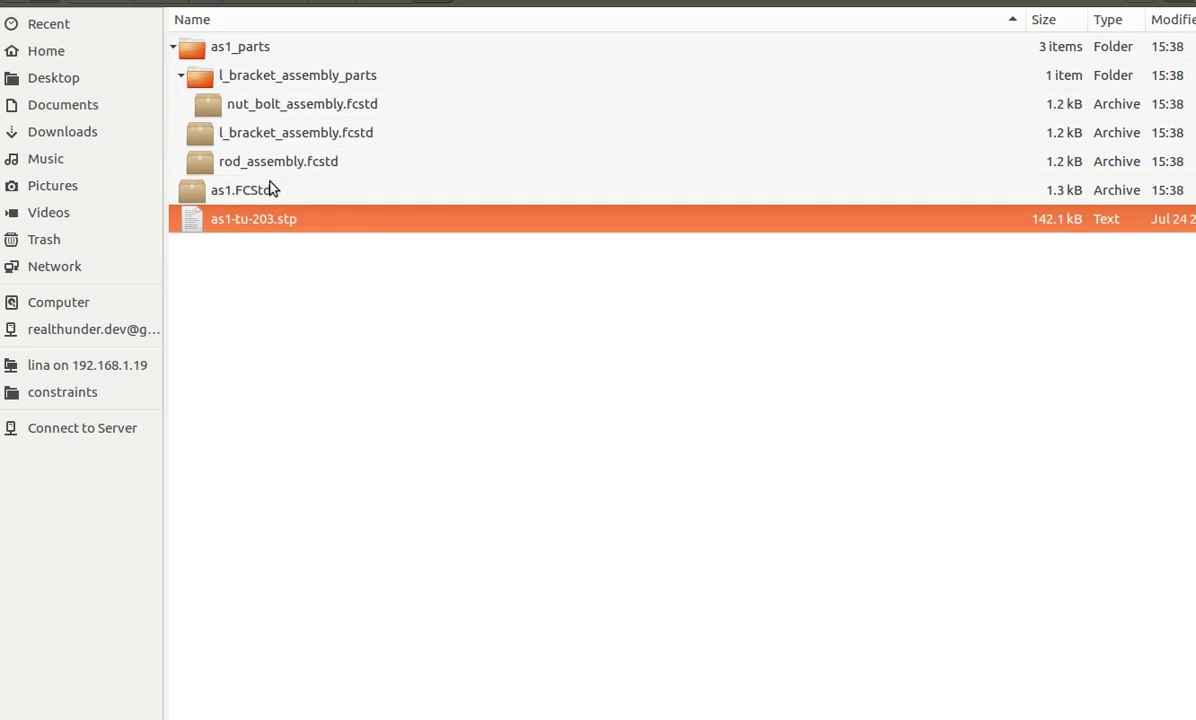
click(174, 50)
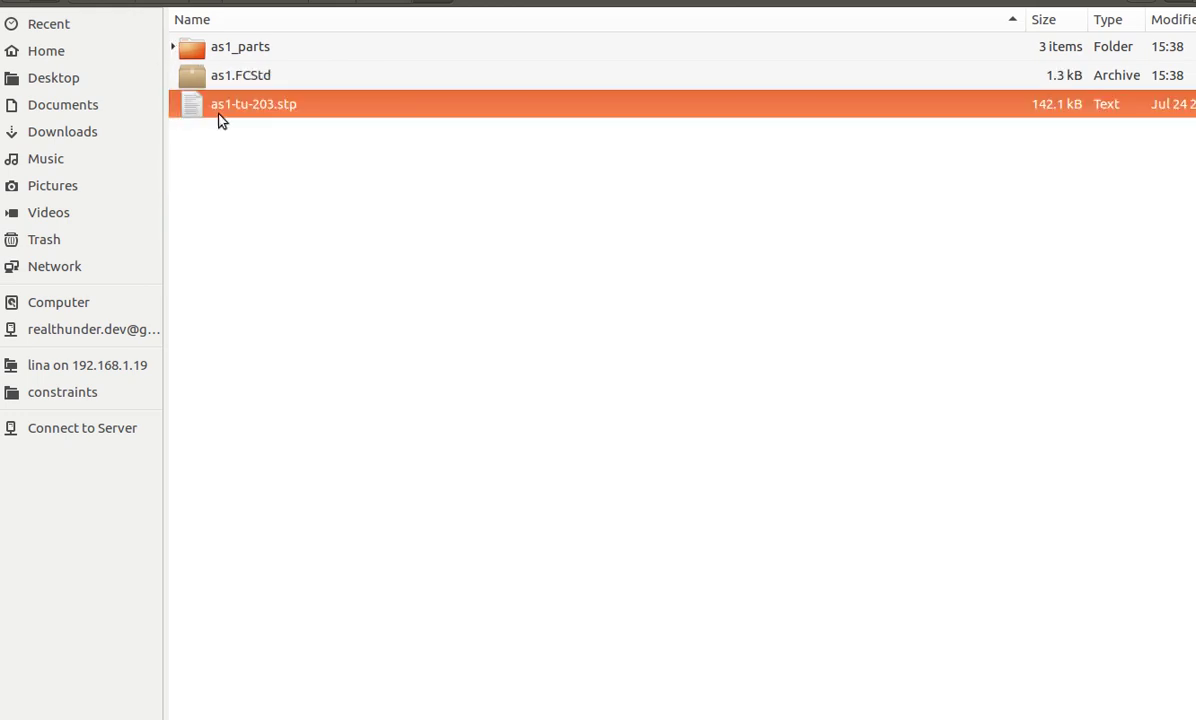
click(266, 152)
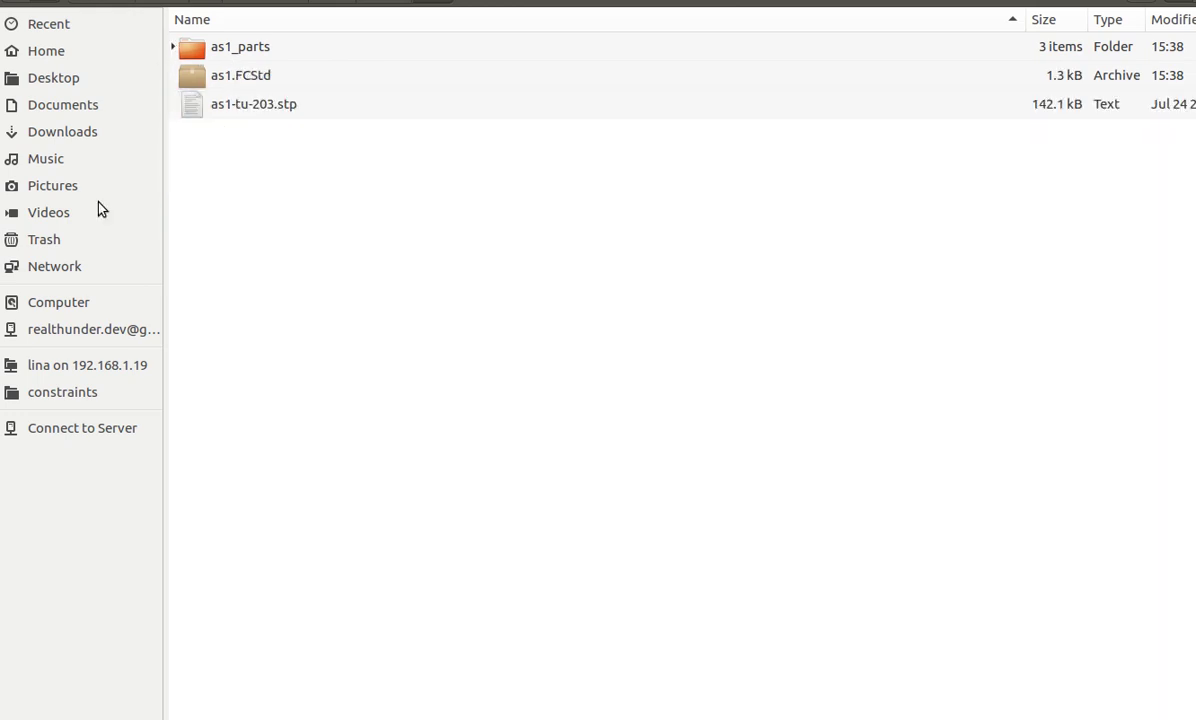
key(alt+Tab)
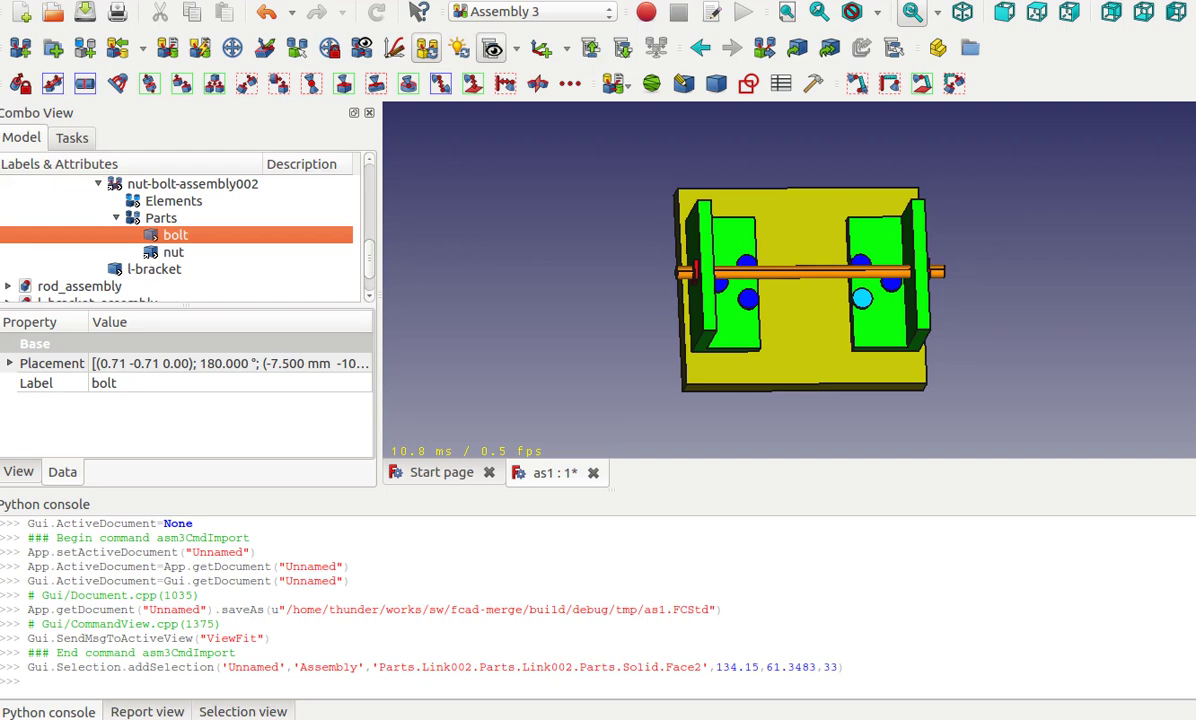
Set the STEP import mode in Preferences to one document per assembly.
key(alt+e)
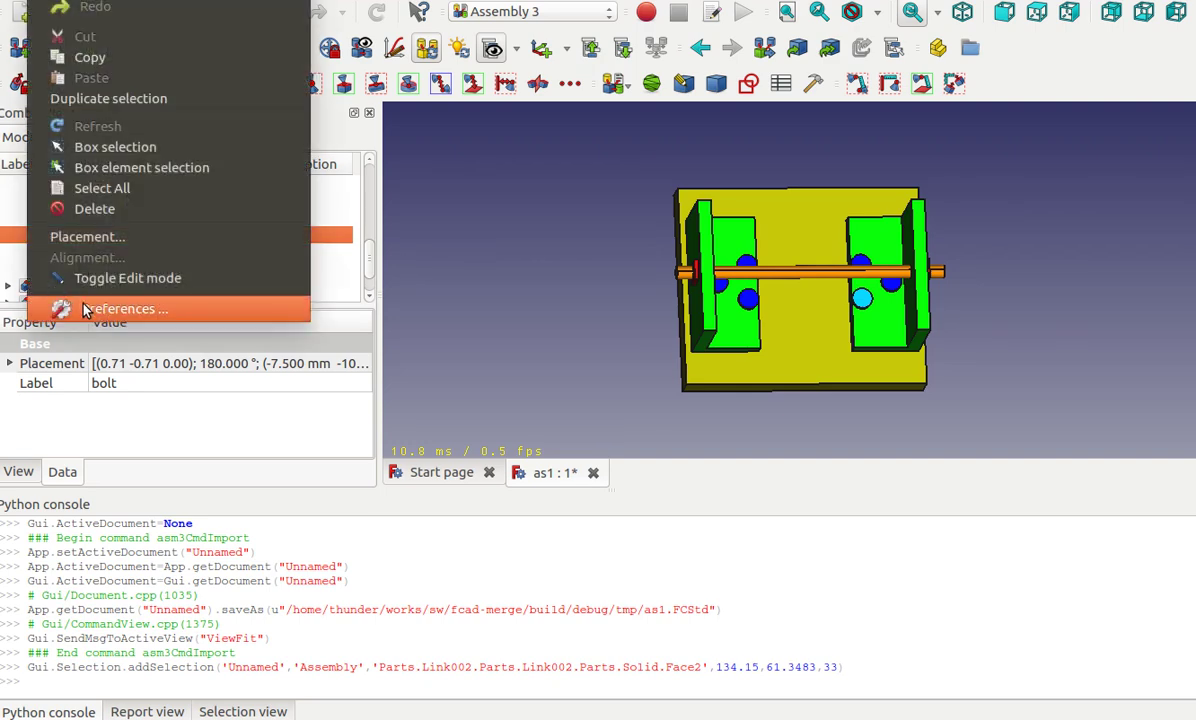
click(85, 307)
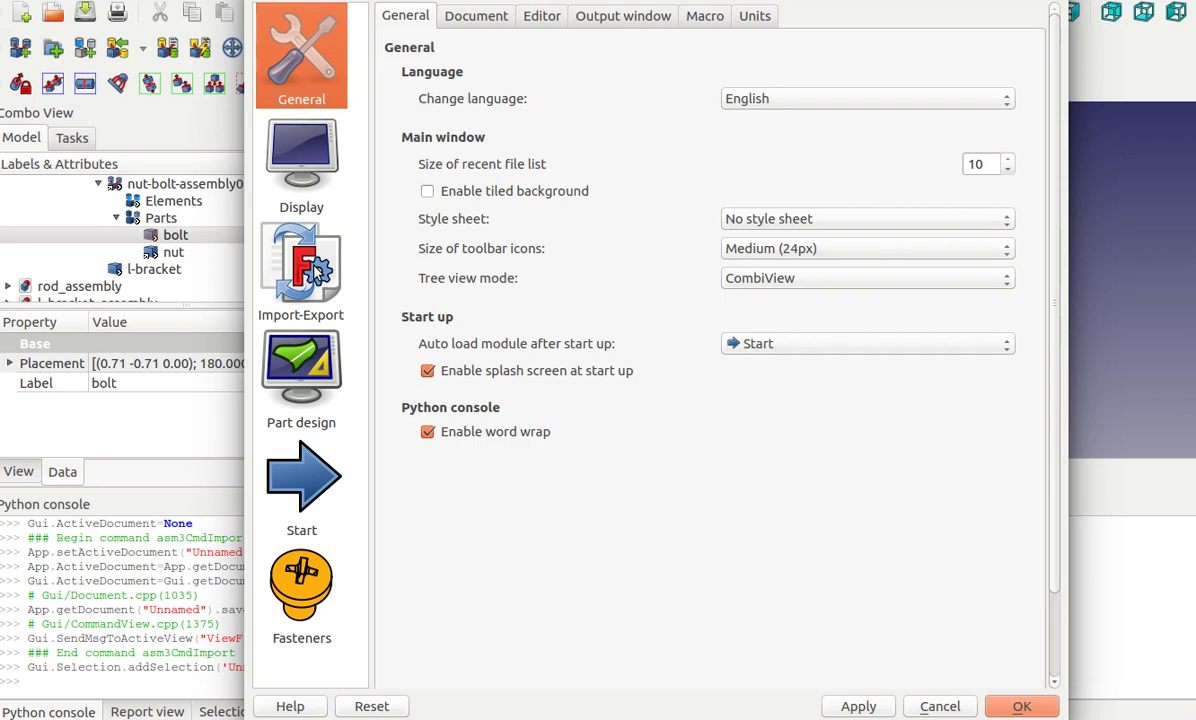
click(316, 271)
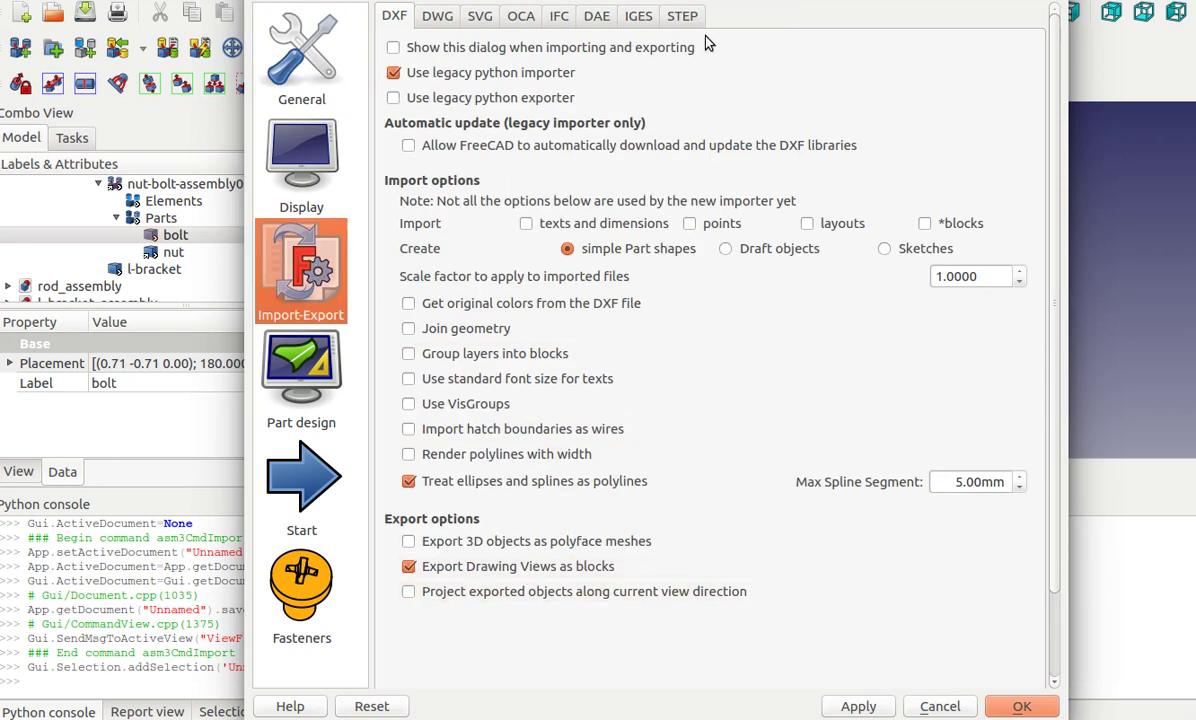
click(682, 15)
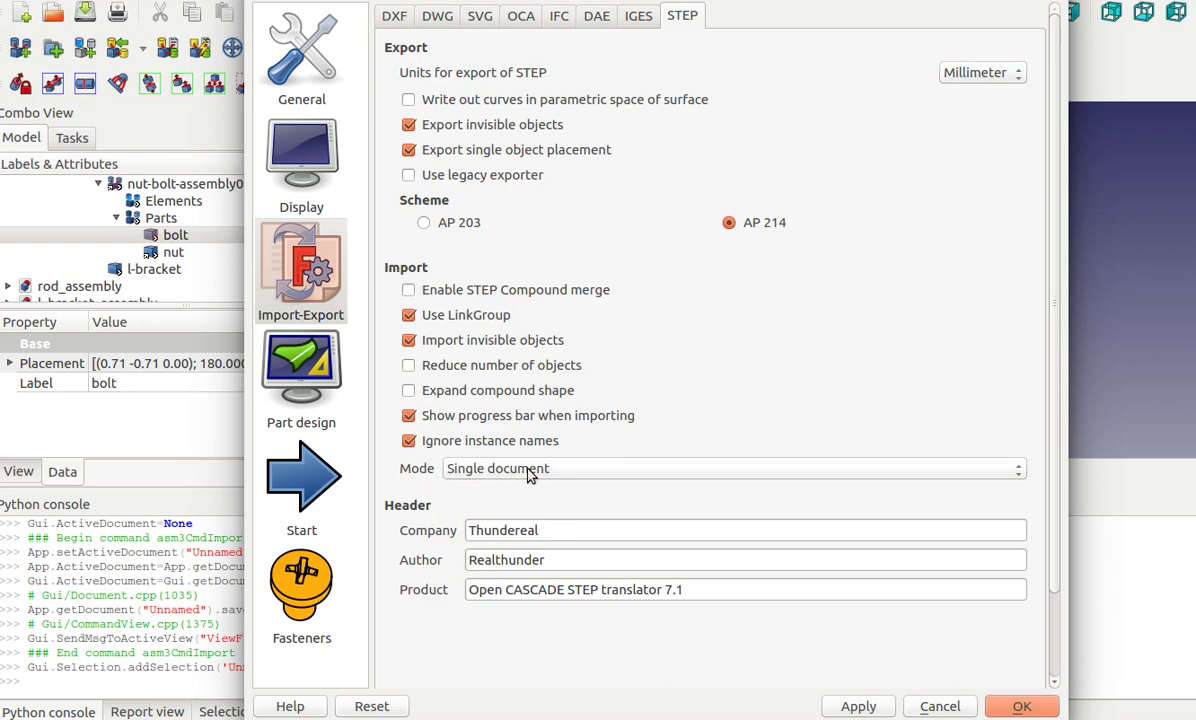
click(582, 468)
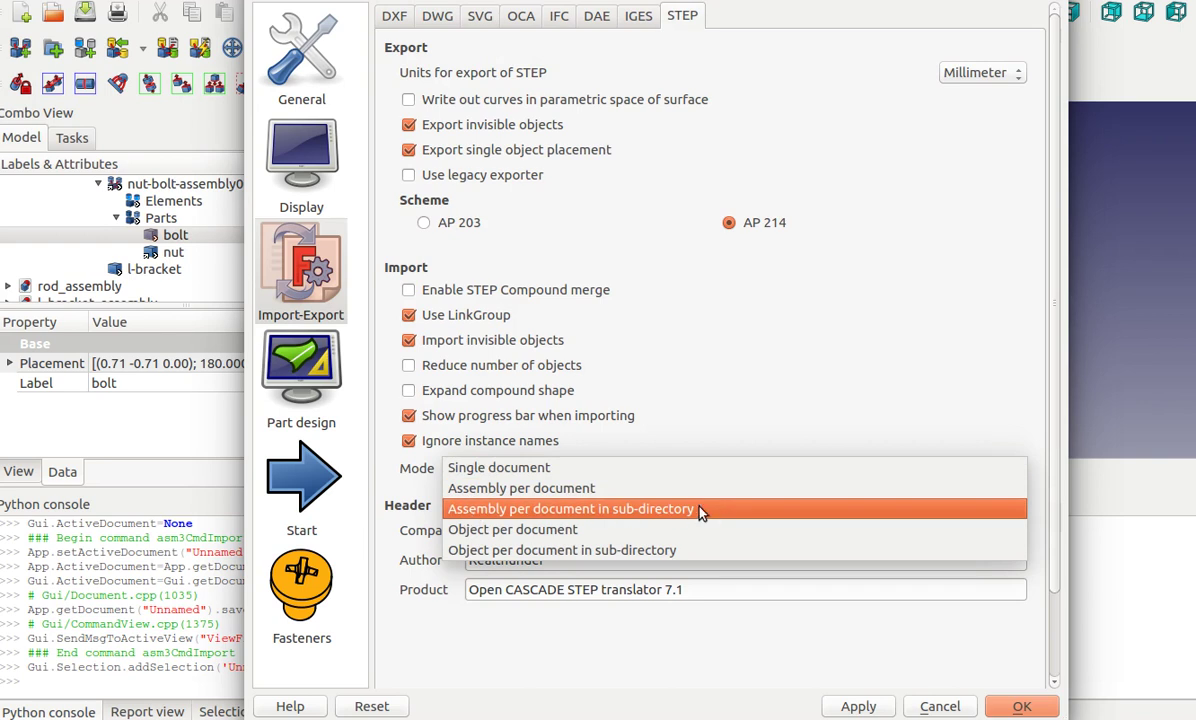
click(592, 494)
click(1021, 706)
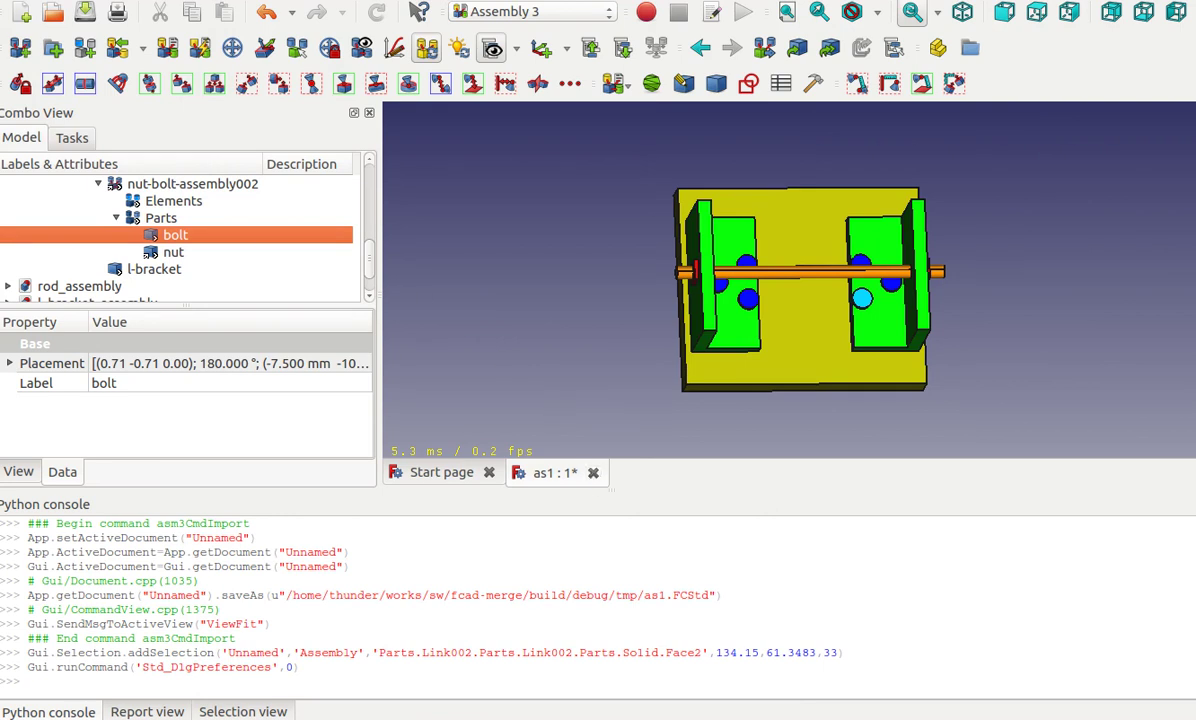
Close all open documents without saving.
key(alt+f)
click(40, 47)
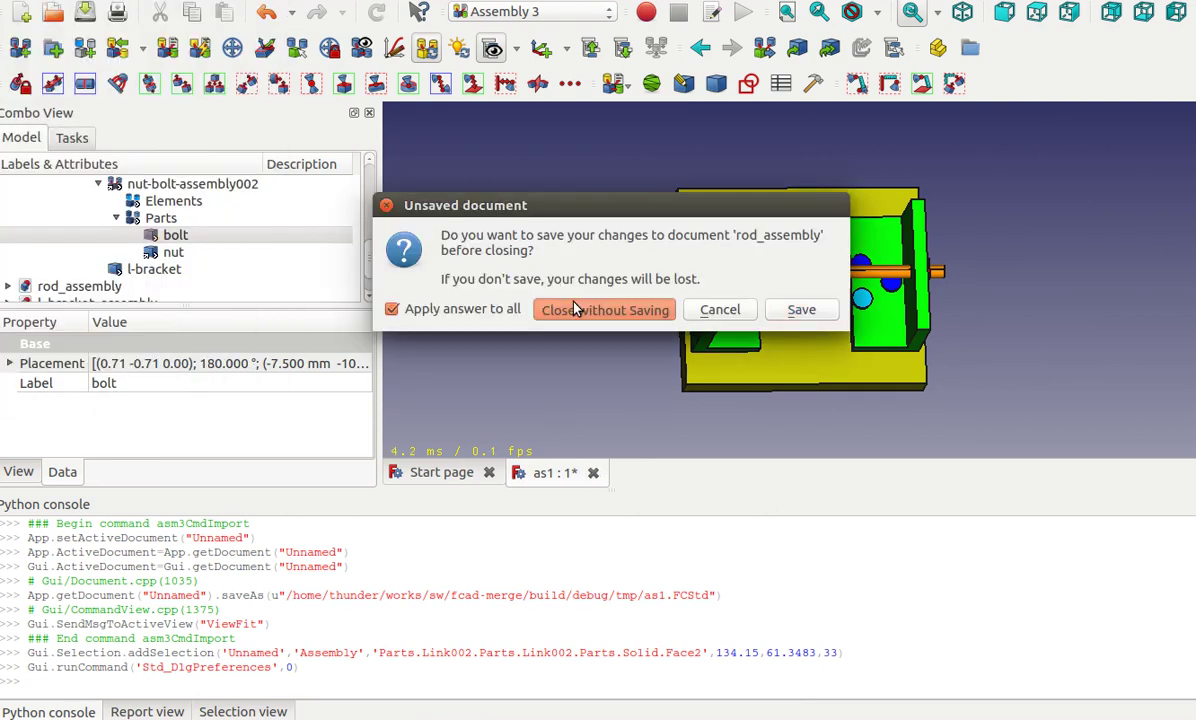
click(575, 309)
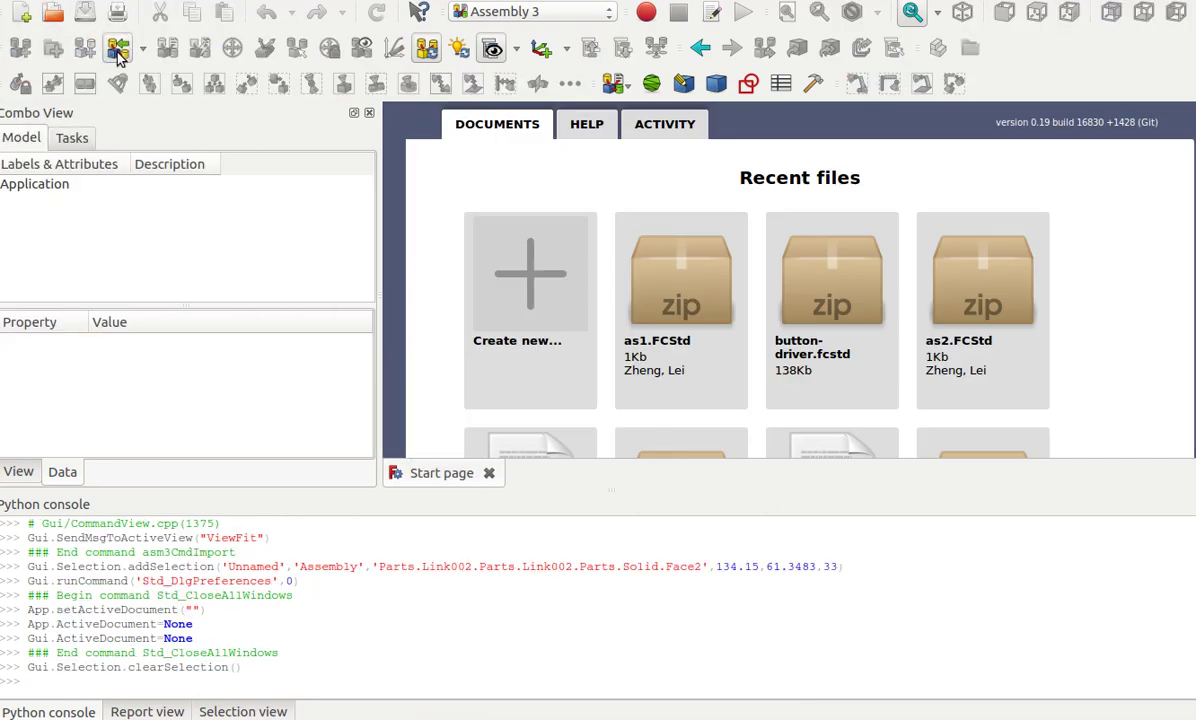
Import the STEP assembly again and save the new document as as2.
click(117, 48)
double_click(541, 220)
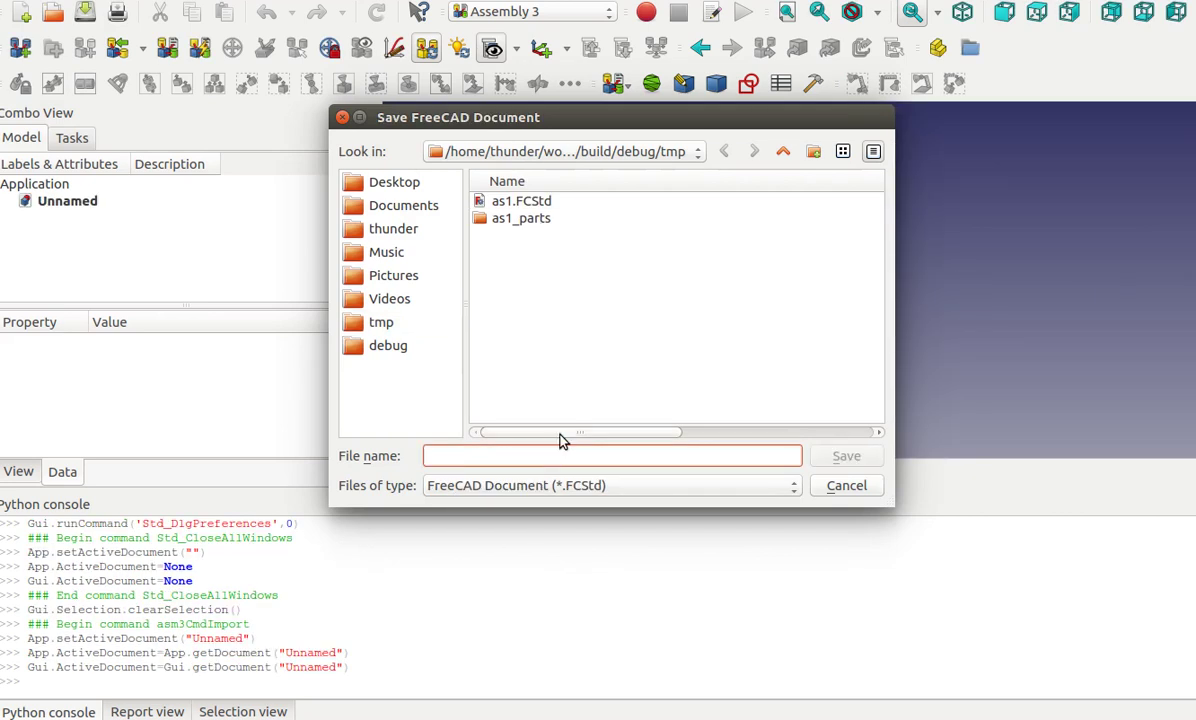
text(as2)
click(840, 462)
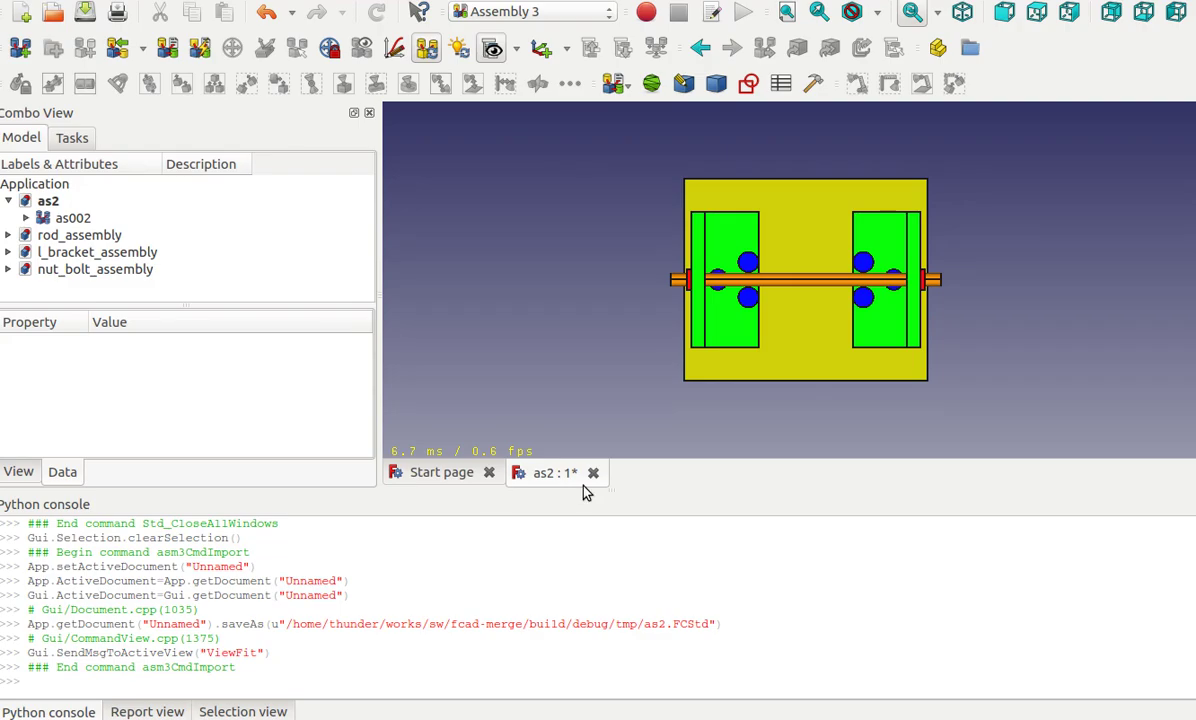
key(alt+f)
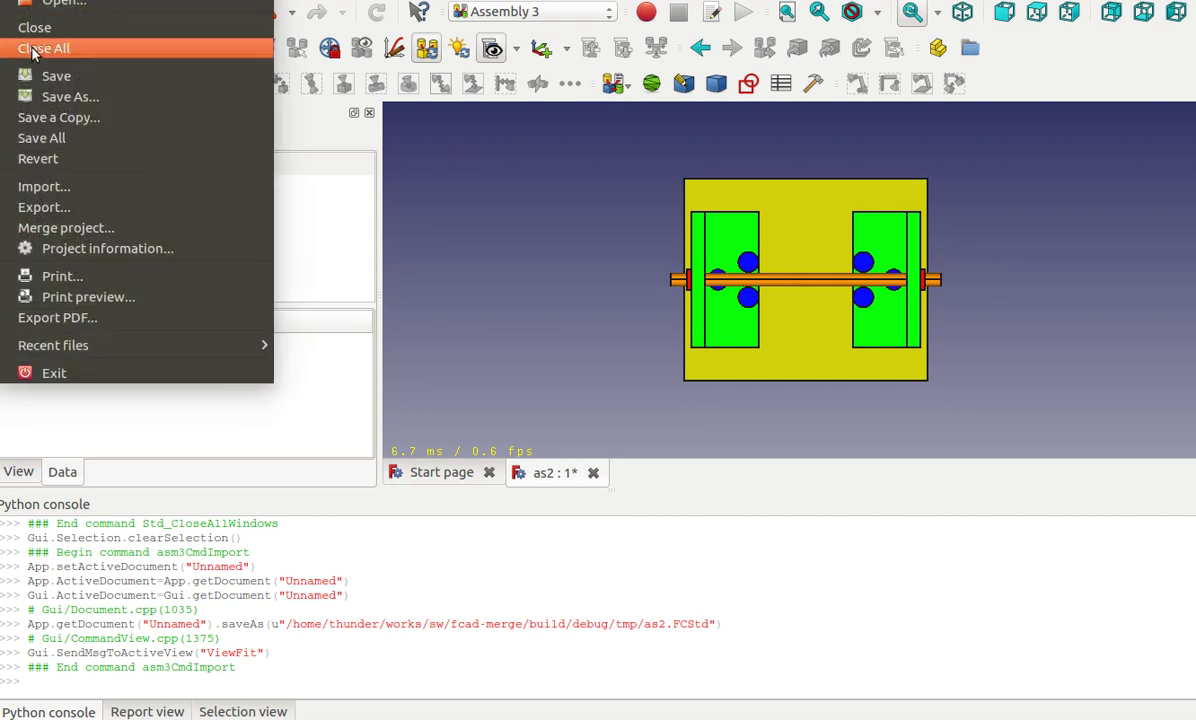
Close all documents unsaved, set STEP import to Object per document in sub-directory, and re-import as1-tu-203.stp.
click(31, 45)
click(648, 313)
key(alt+e)
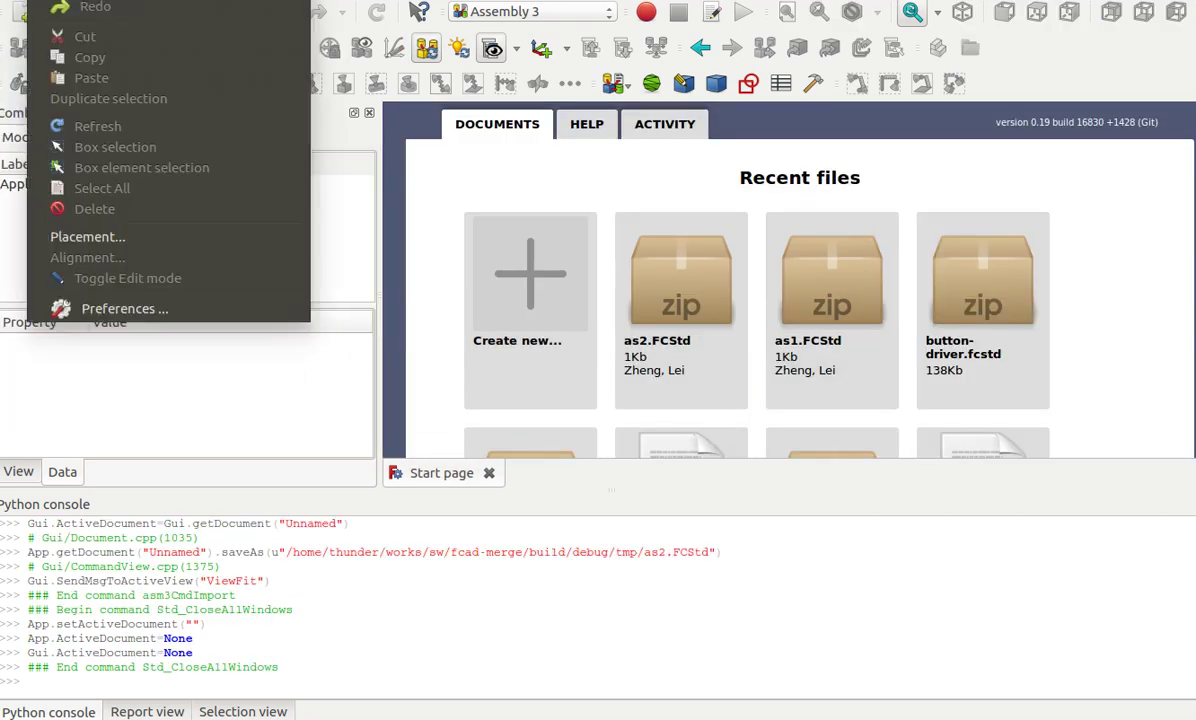
click(193, 300)
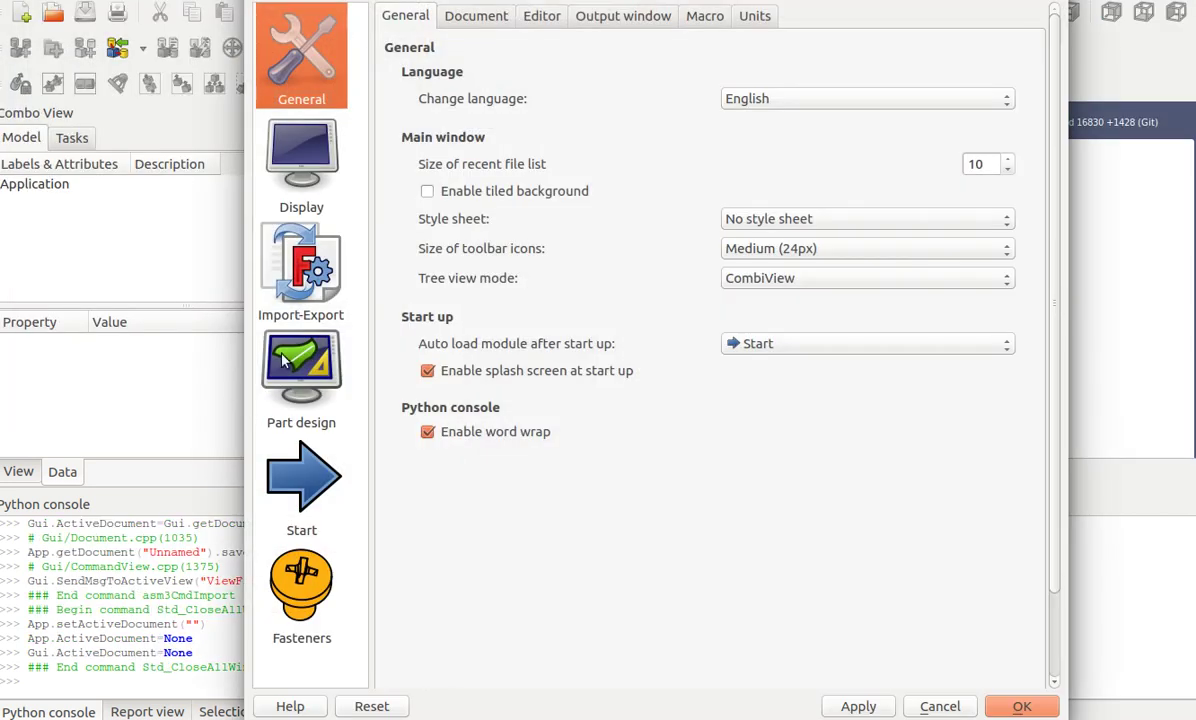
click(268, 278)
click(652, 20)
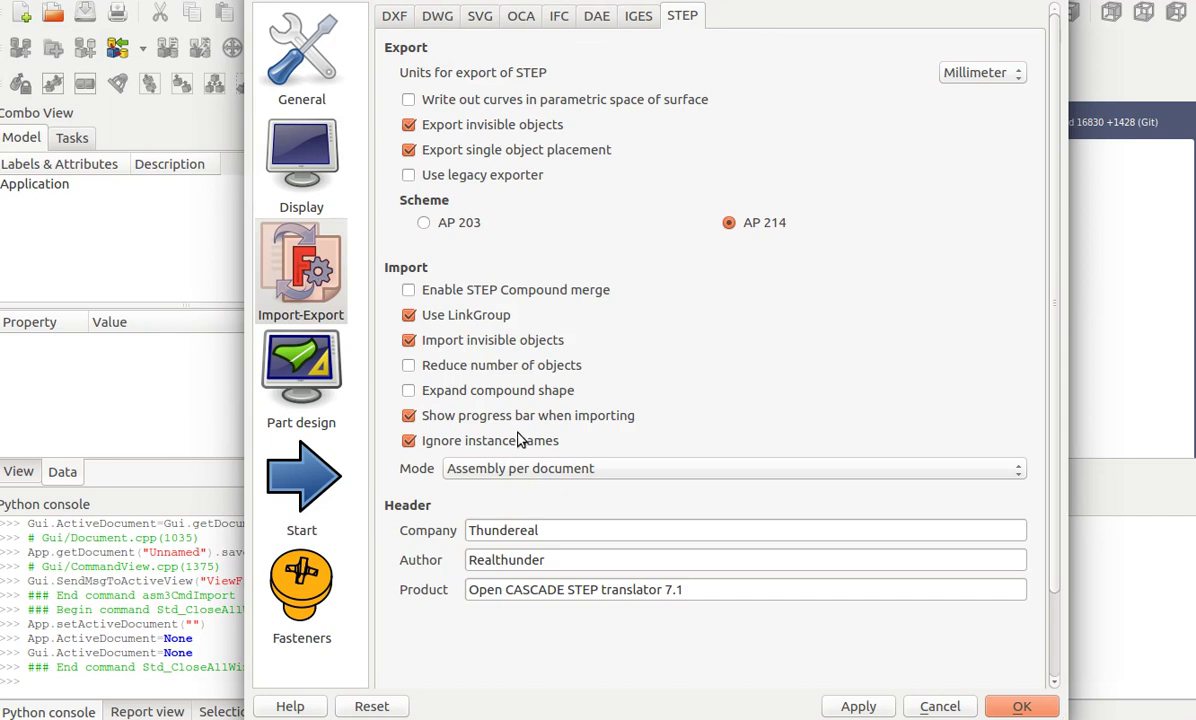
click(520, 468)
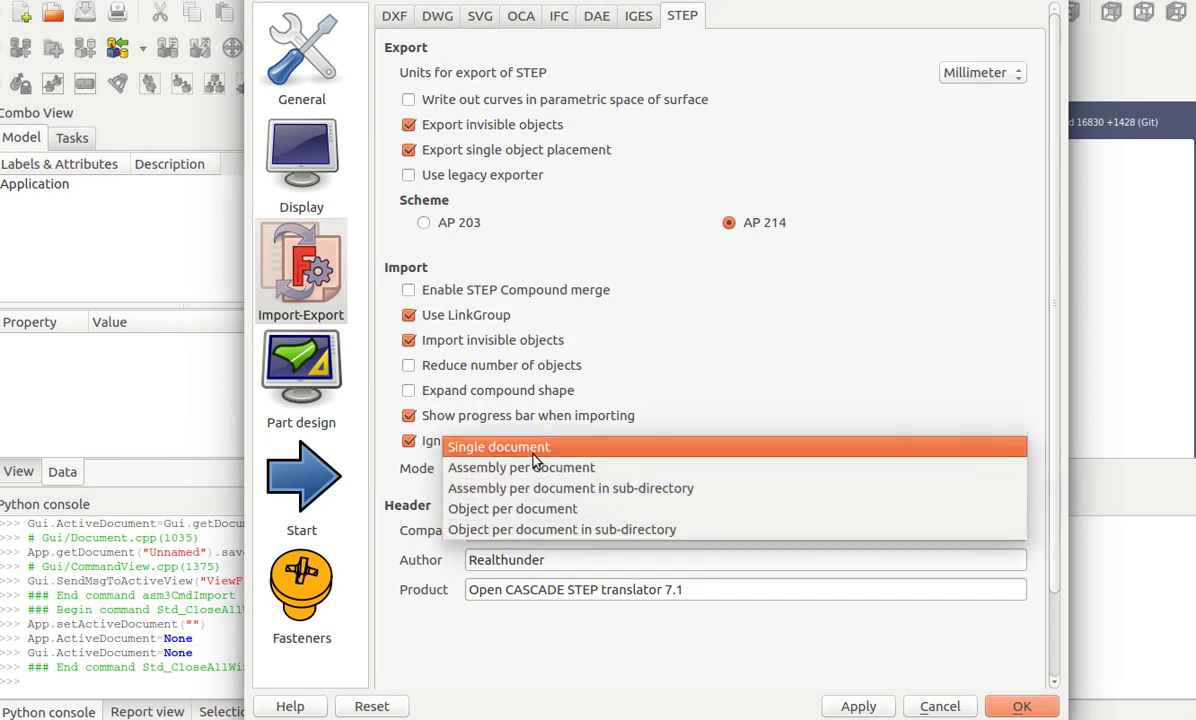
click(648, 524)
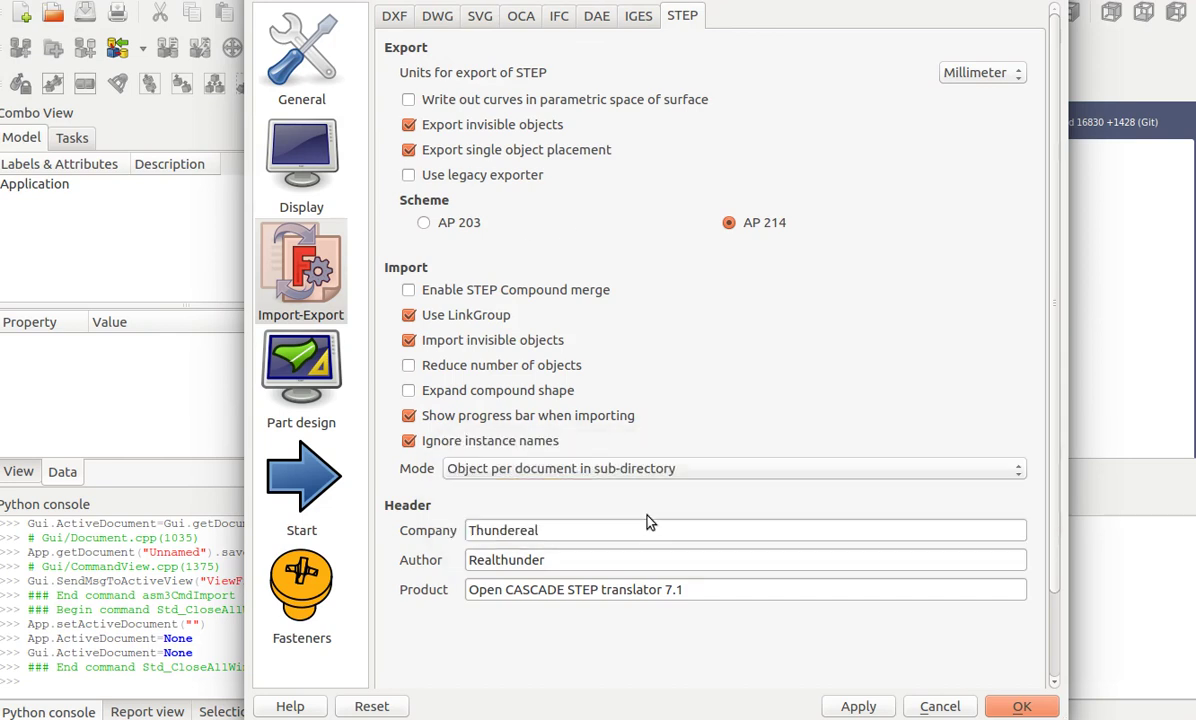
click(1036, 710)
click(118, 50)
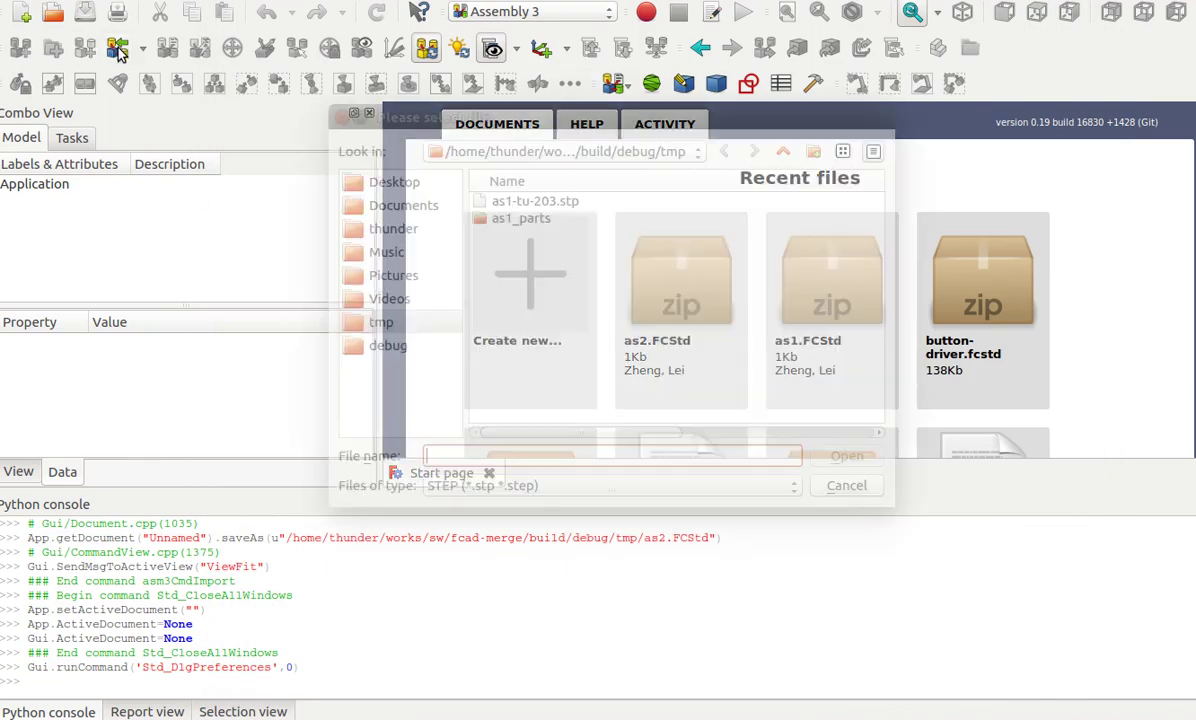
double_click(522, 218)
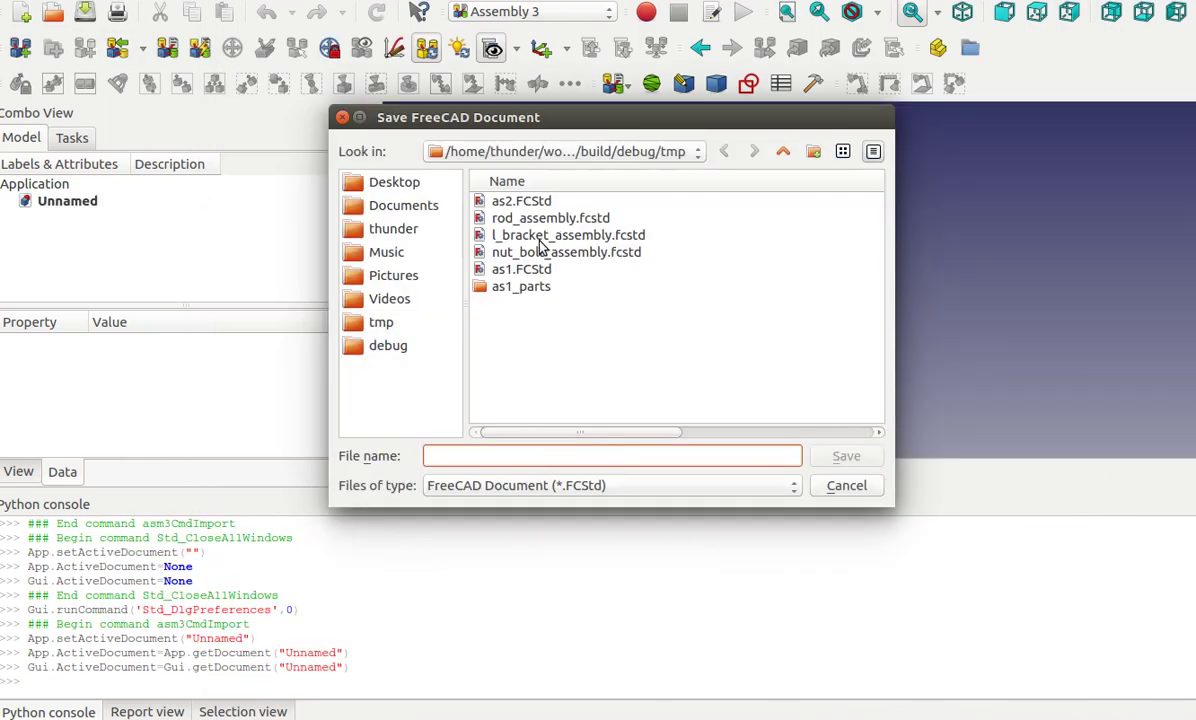
Save the re-imported assembly as as3.
text(as3)
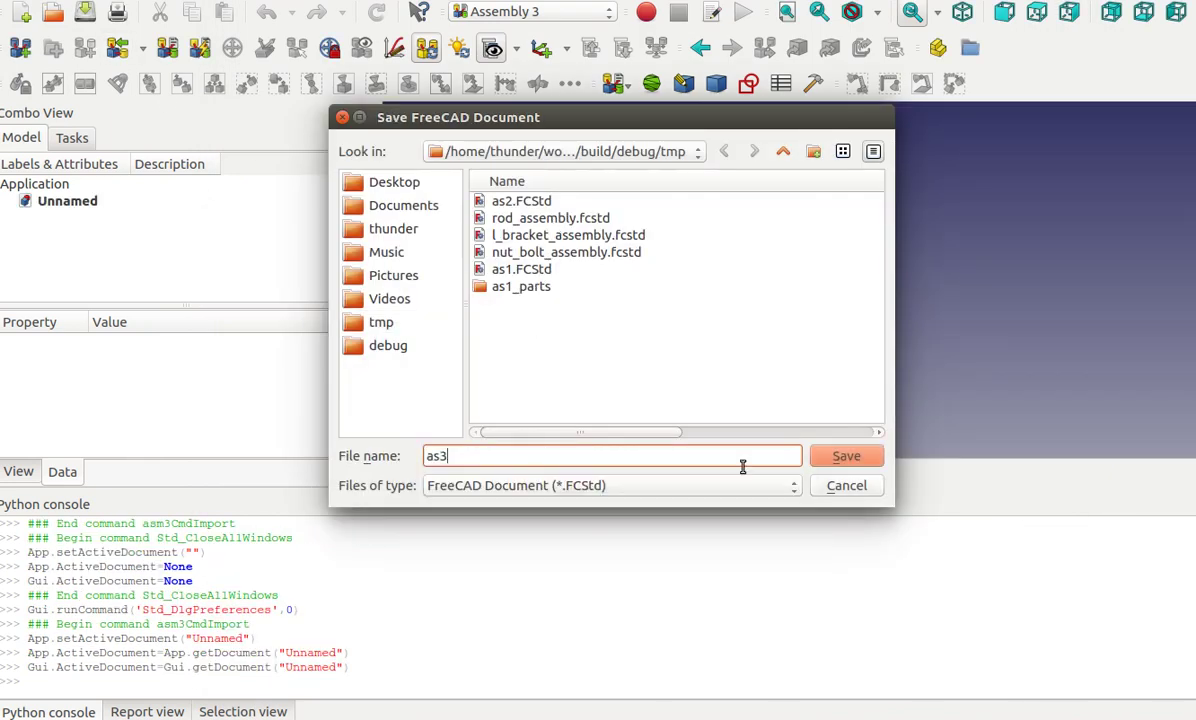
click(826, 464)
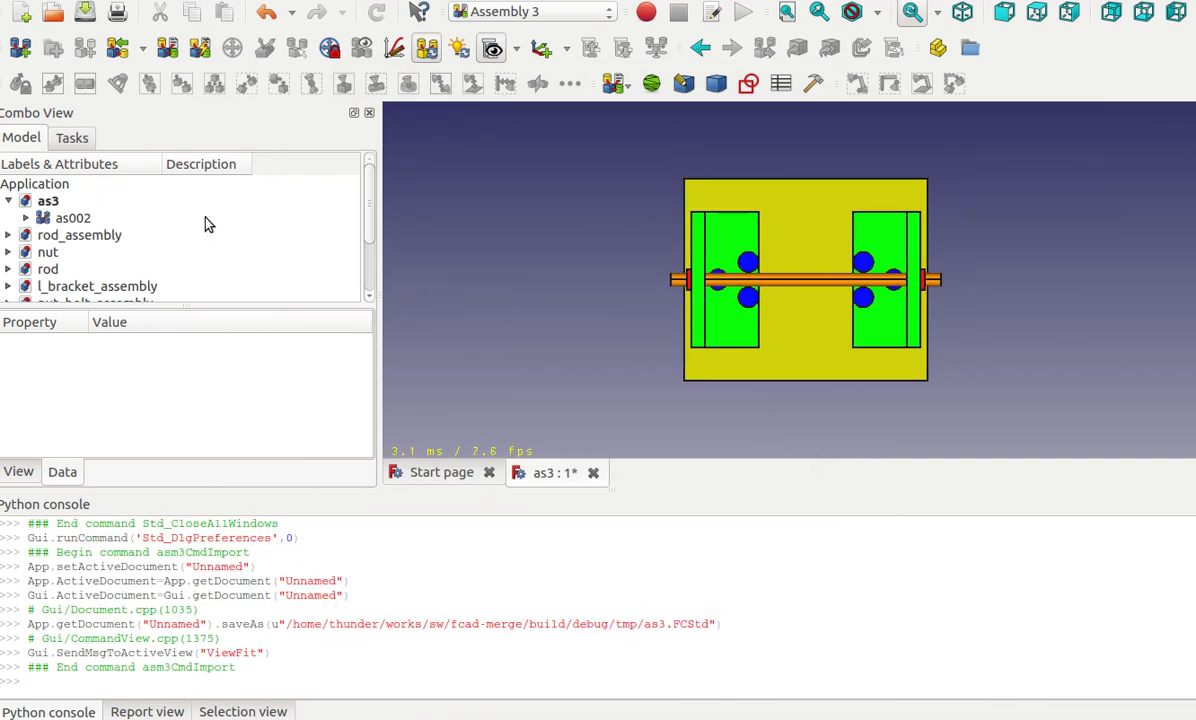
scroll(45, 255, down, 1)
scroll(45, 268, down, 1)
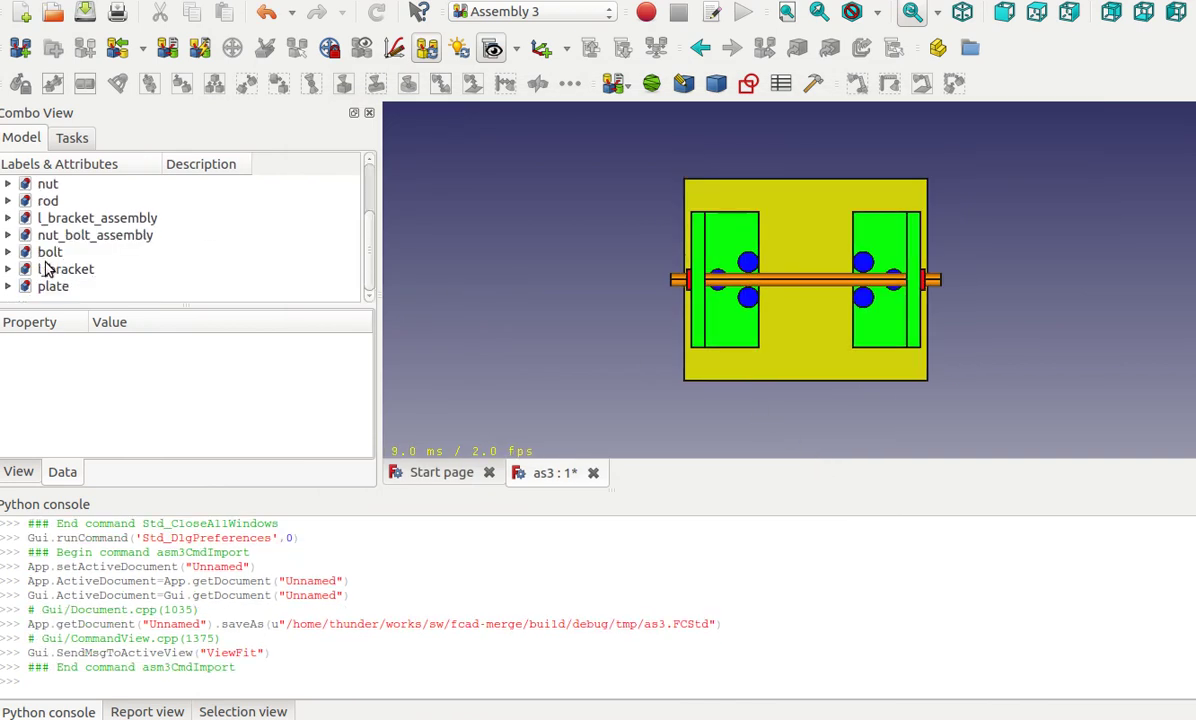
scroll(45, 268, up, 2)
Expand nut, rod, rod_assembly and its Parts group to reveal nut, nut001 and rod.
click(8, 254)
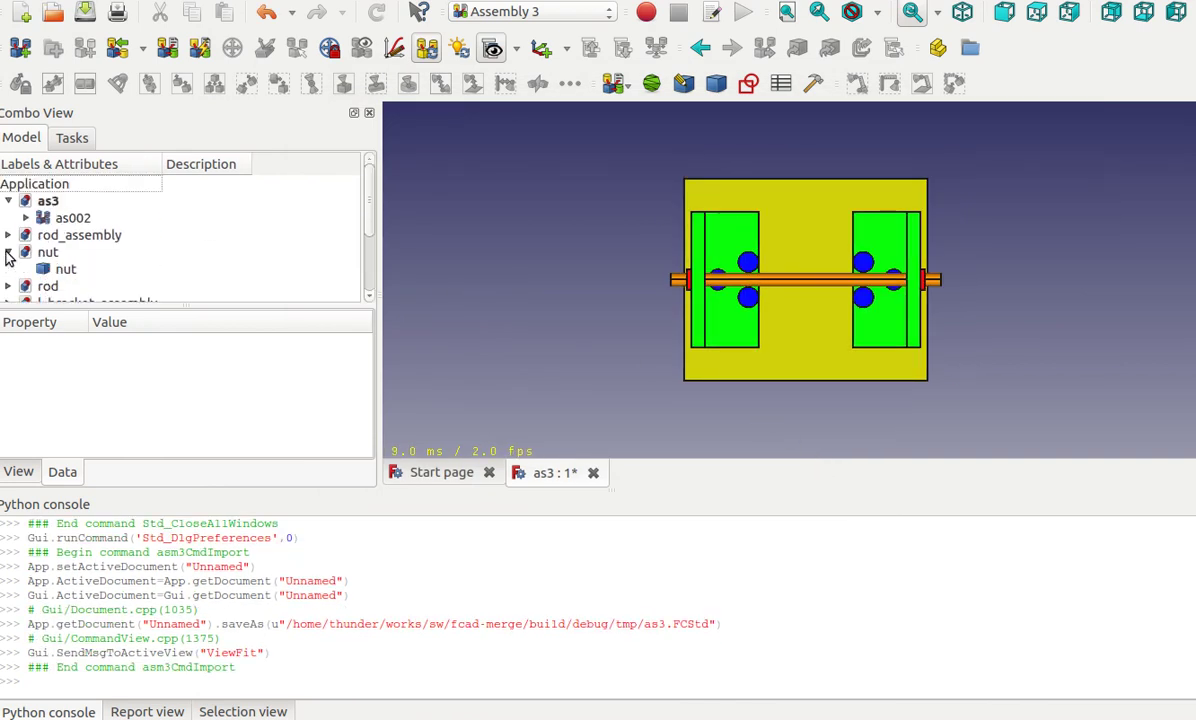
scroll(69, 272, down, 1)
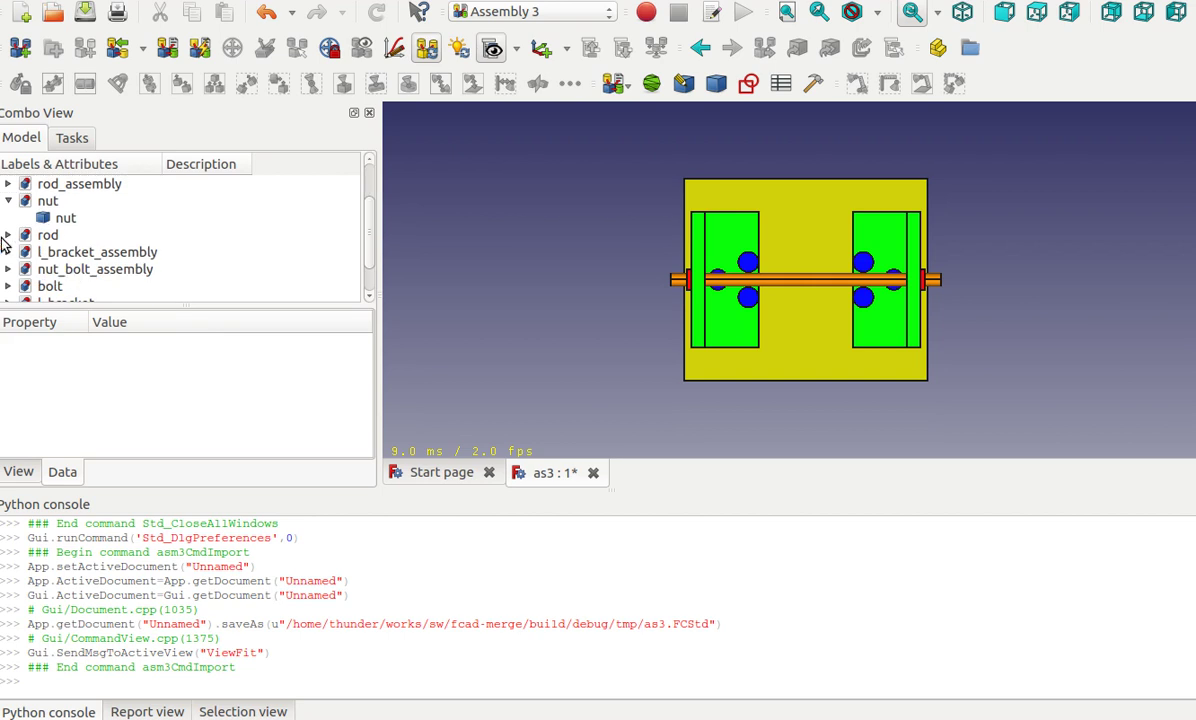
click(8, 234)
click(8, 184)
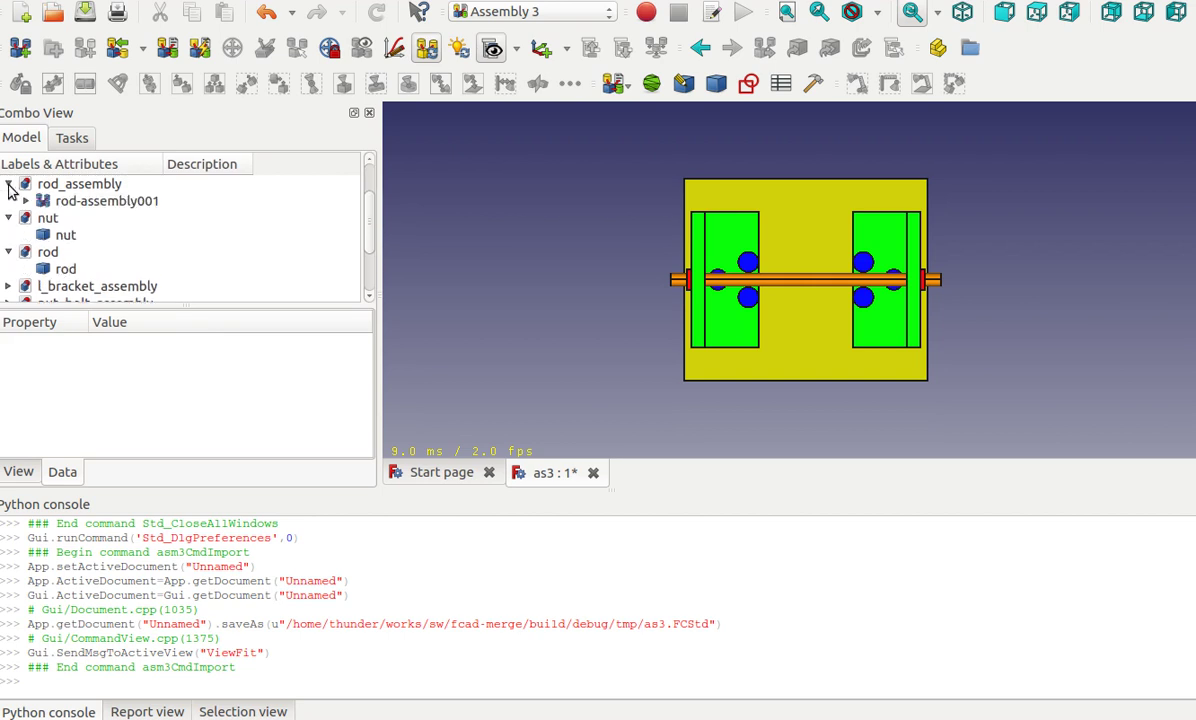
click(26, 201)
click(42, 235)
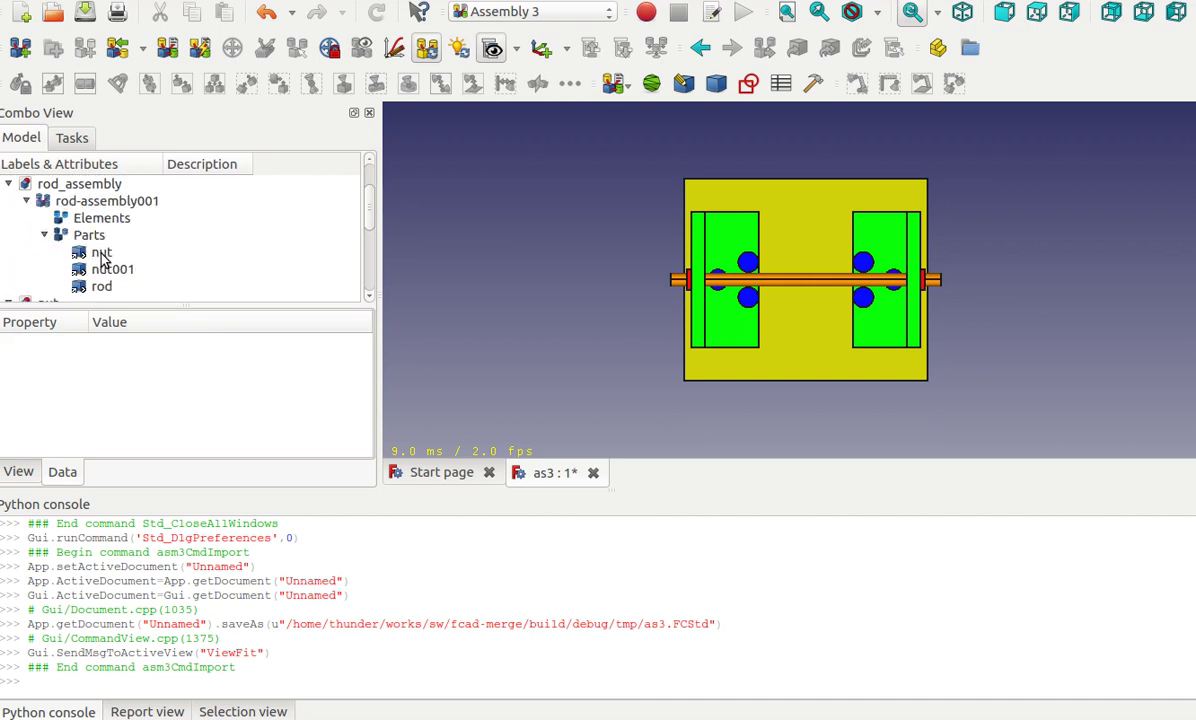
scroll(112, 280, down, 1)
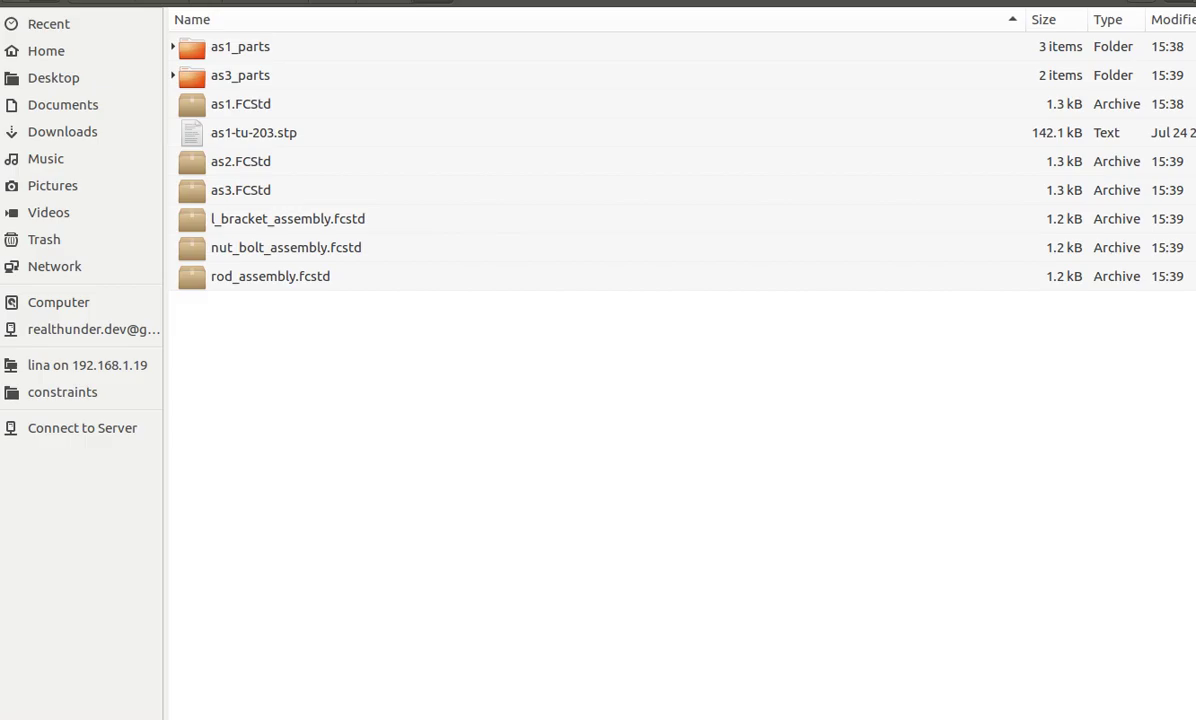
Expand as3_parts, l_bracket_assembly_parts and nut_bolt_assembly_parts to reveal the files down to bolt.fcstd.
click(172, 76)
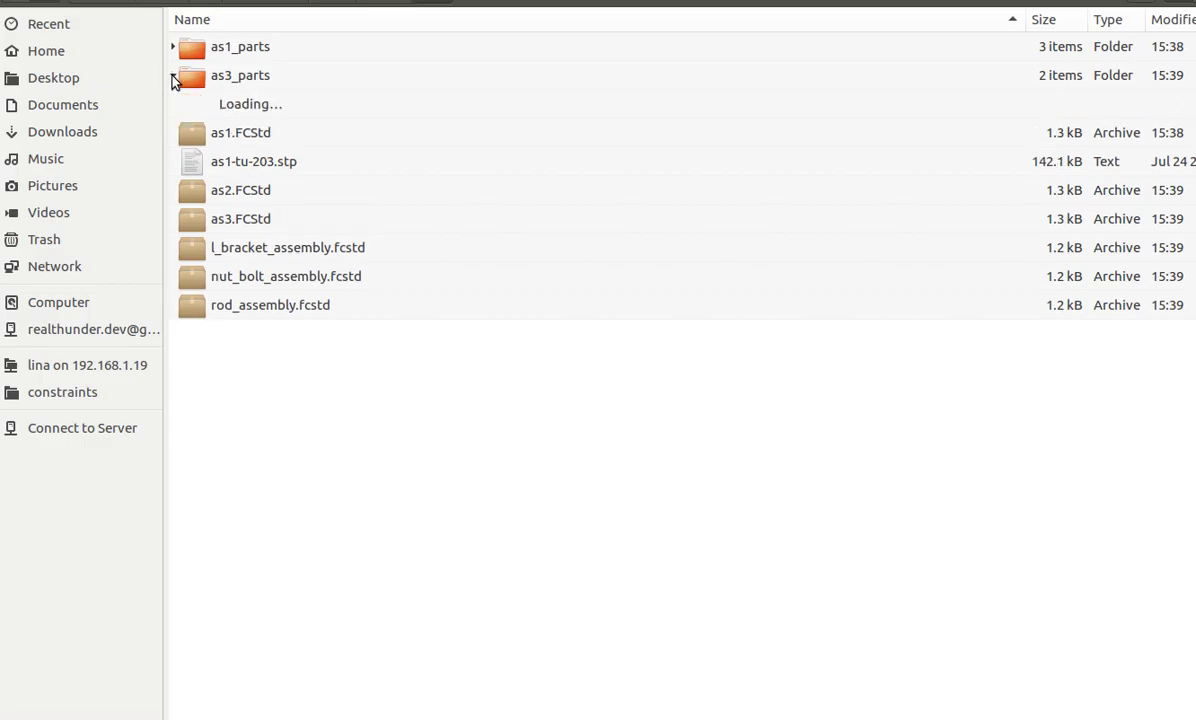
click(180, 105)
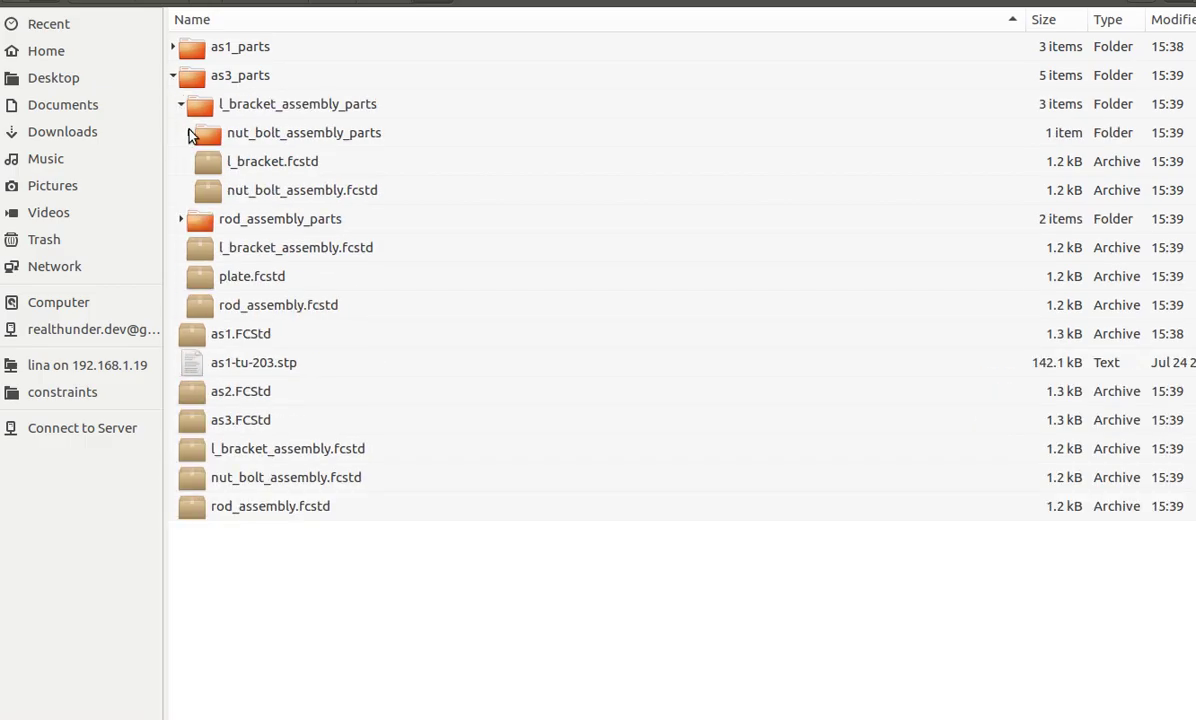
click(189, 132)
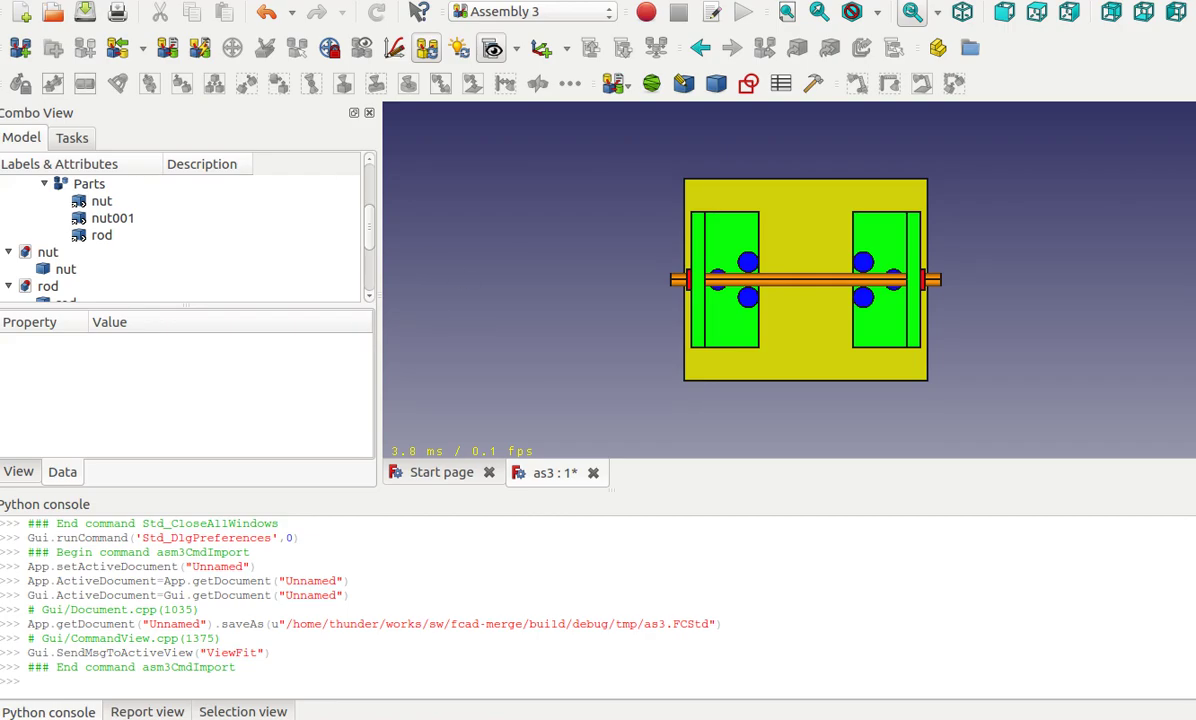
Close as3 and all remaining documents without saving.
click(593, 473)
click(592, 311)
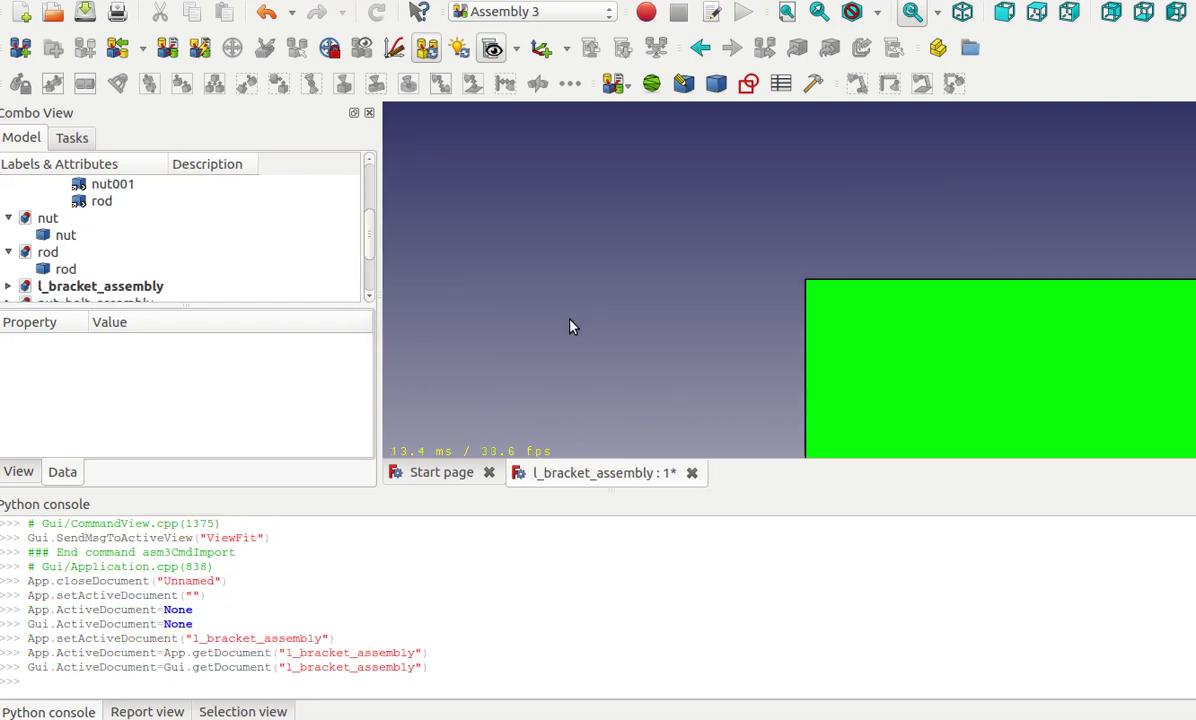
click(15, 0)
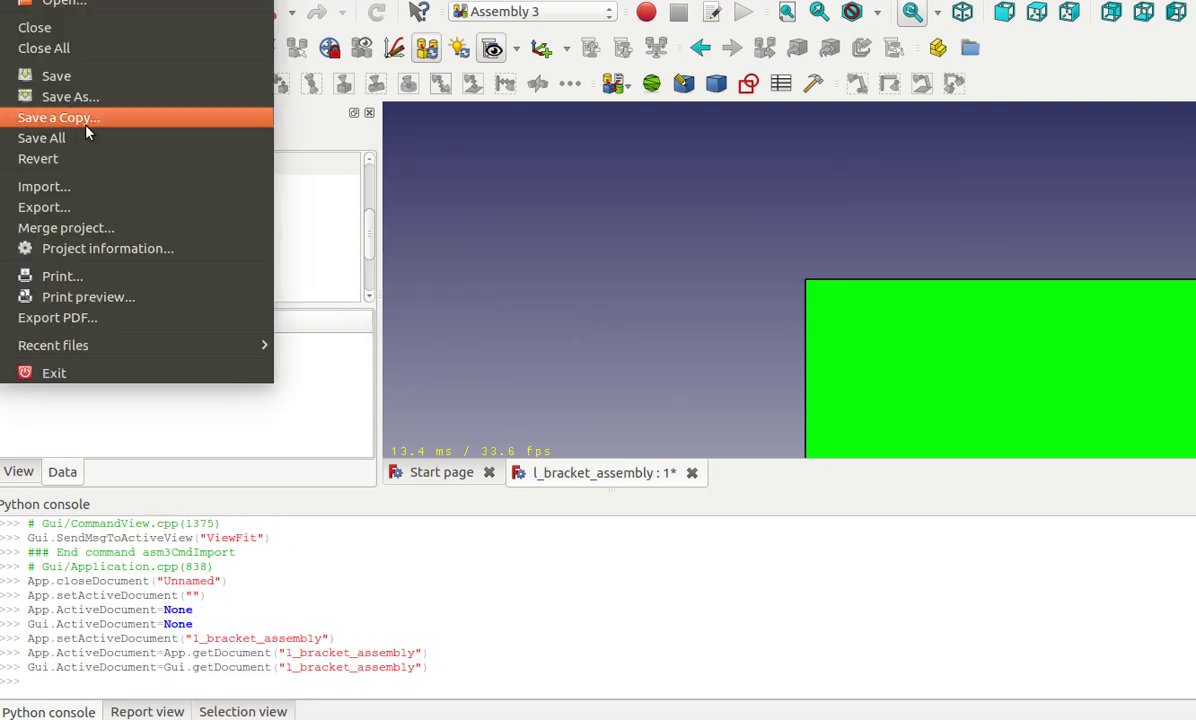
click(80, 43)
click(626, 305)
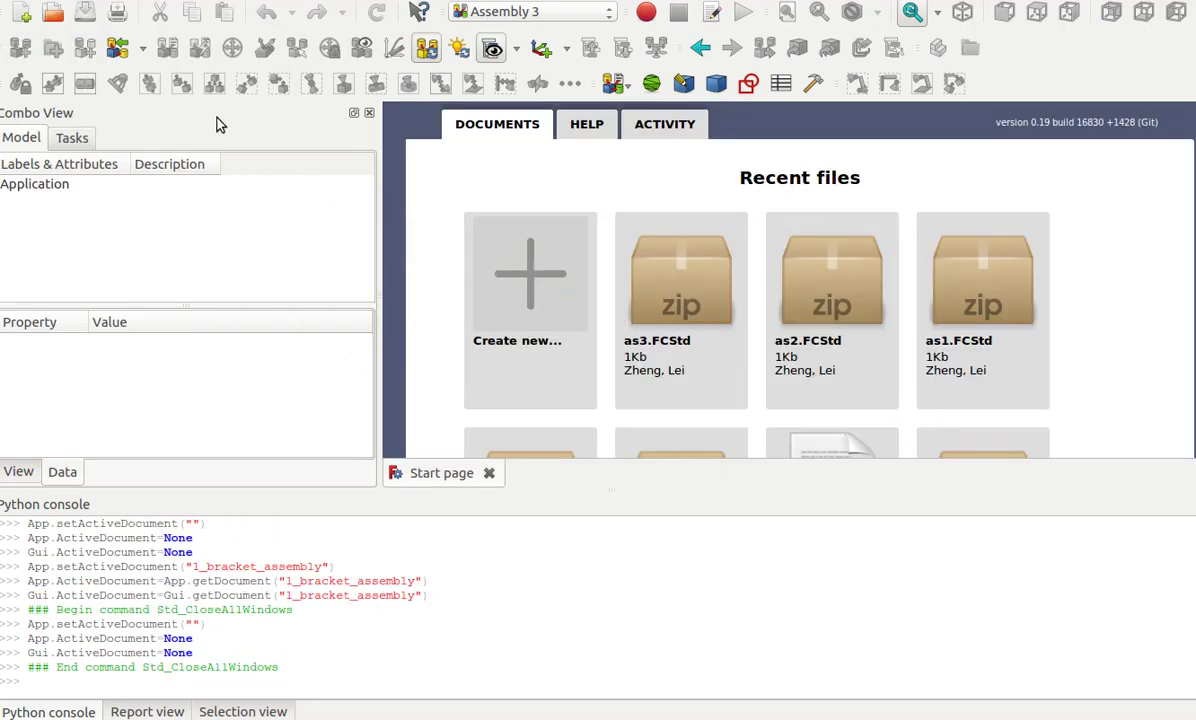
Import as1-tu-203.stp from STEP into a new document and orbit to a frontal view.
click(142, 48)
click(150, 70)
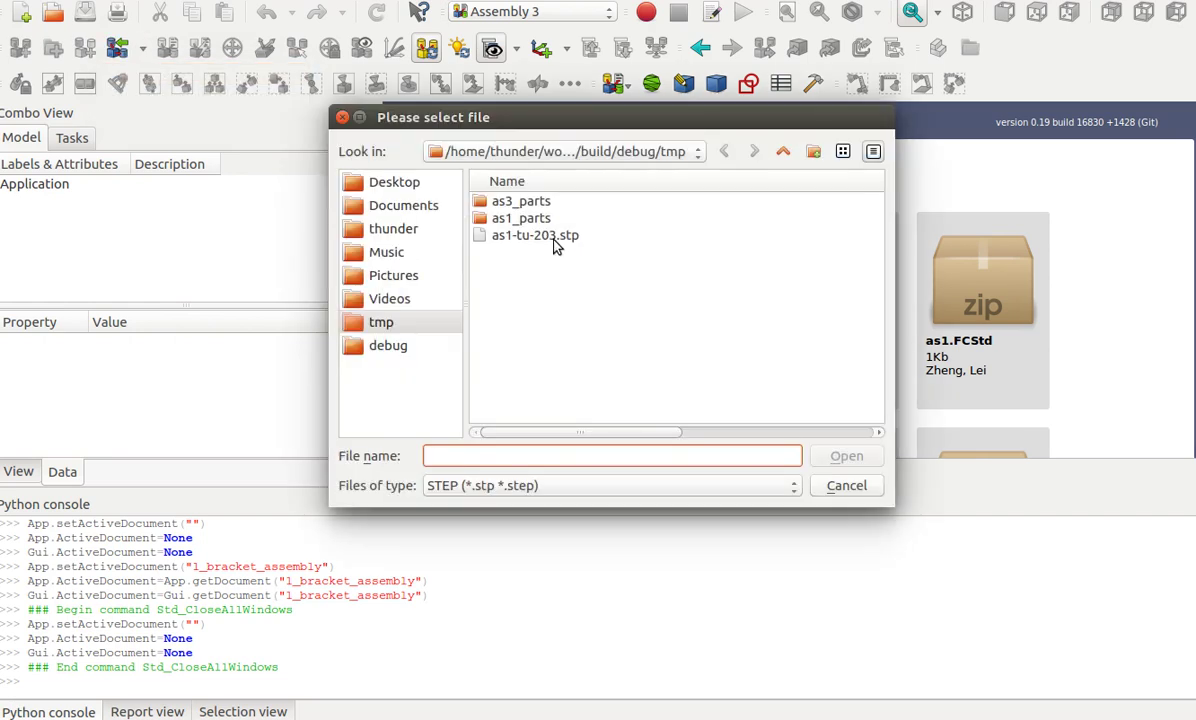
double_click(554, 238)
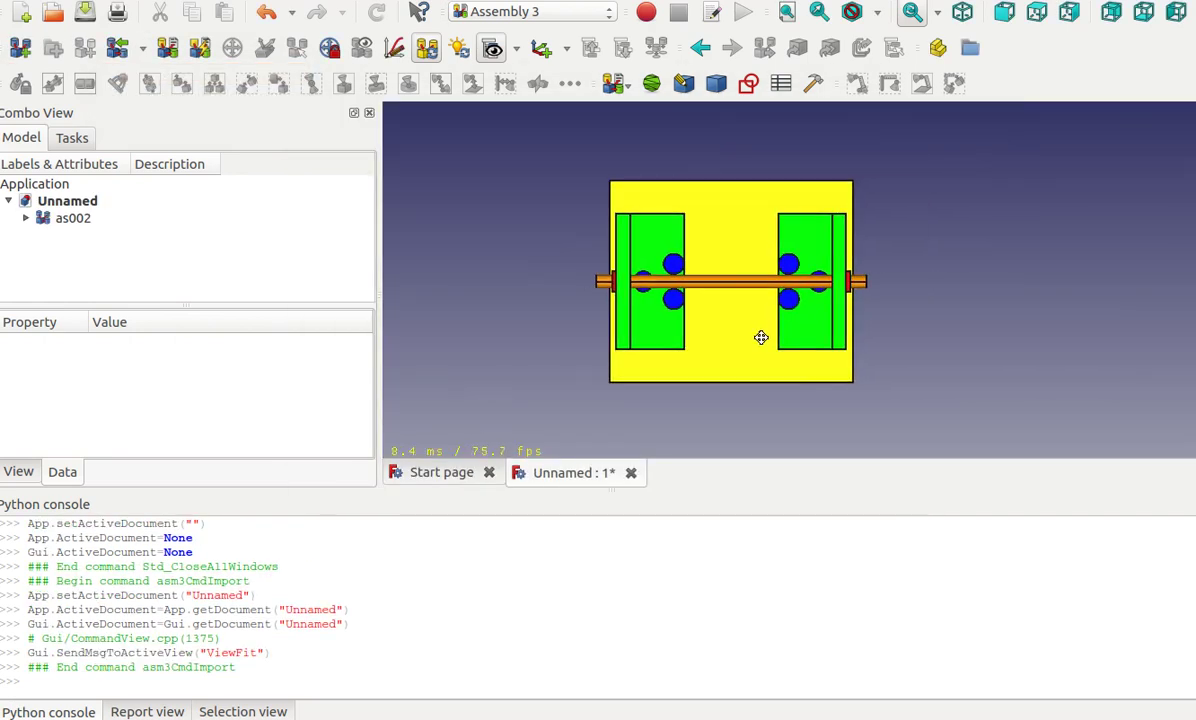
mouse_move(761, 337)
middle_down()
mouse_move(800, 288)
mouse_move(815, 320)
middle_up()
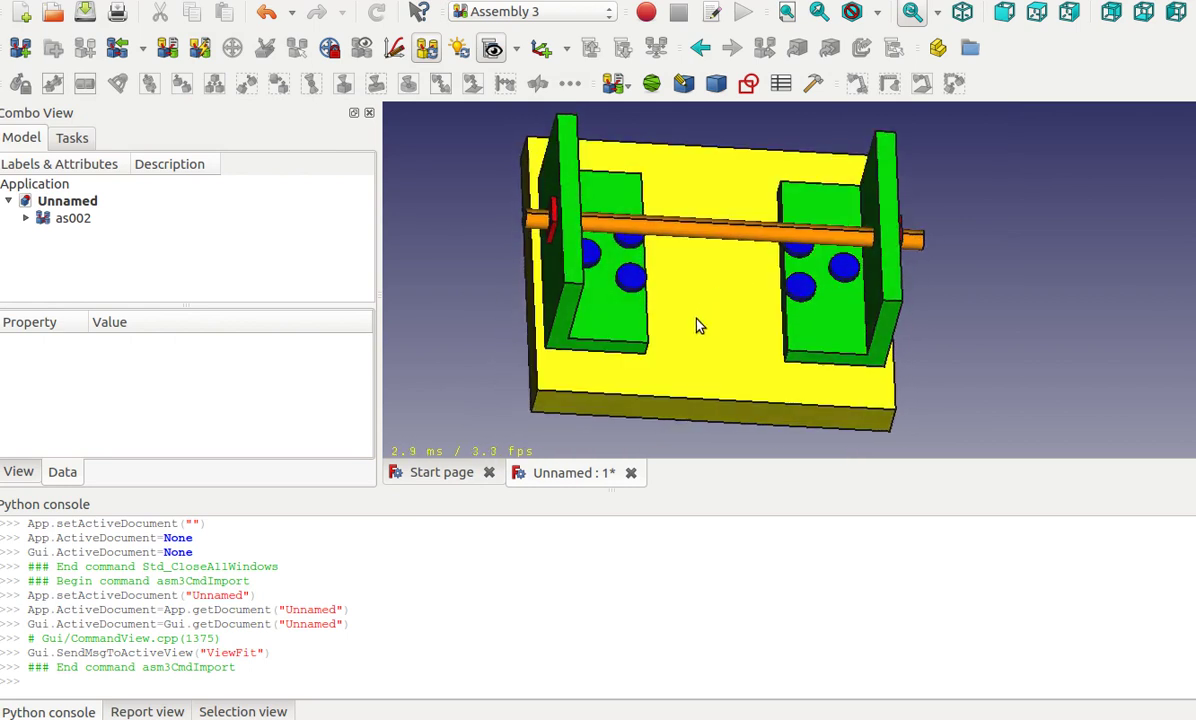
mouse_move(742, 327)
middle_down()
mouse_move(689, 326)
mouse_move(760, 336)
middle_up()
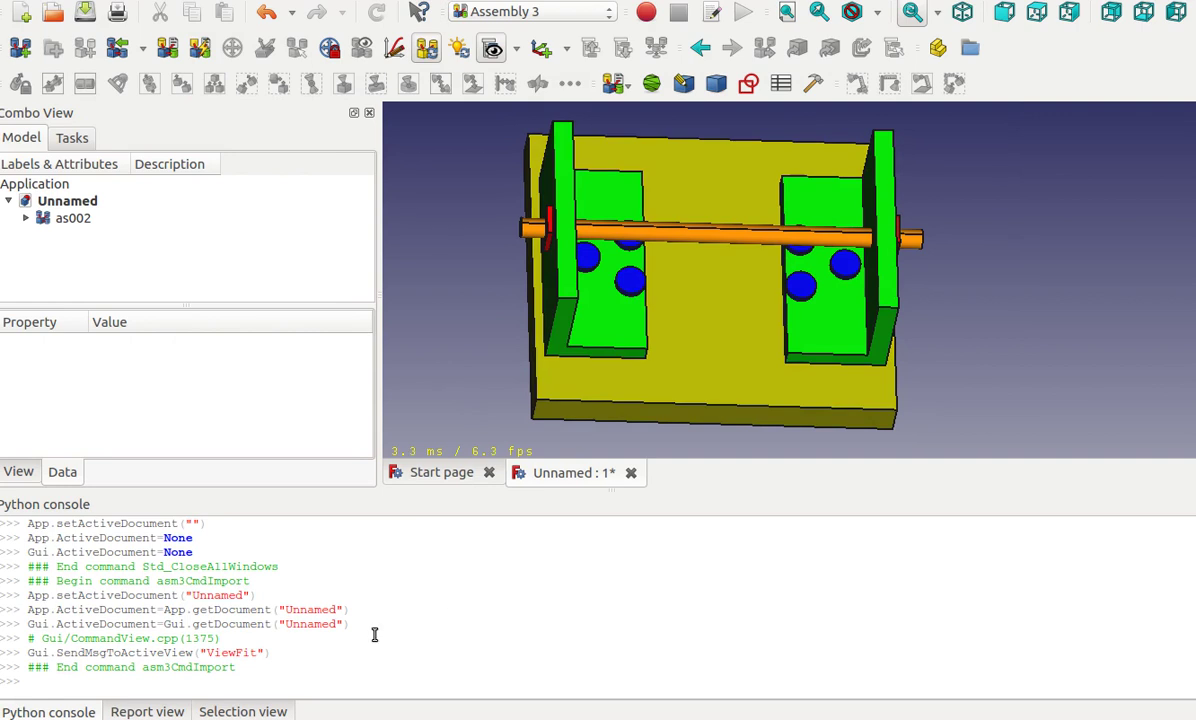
click(228, 712)
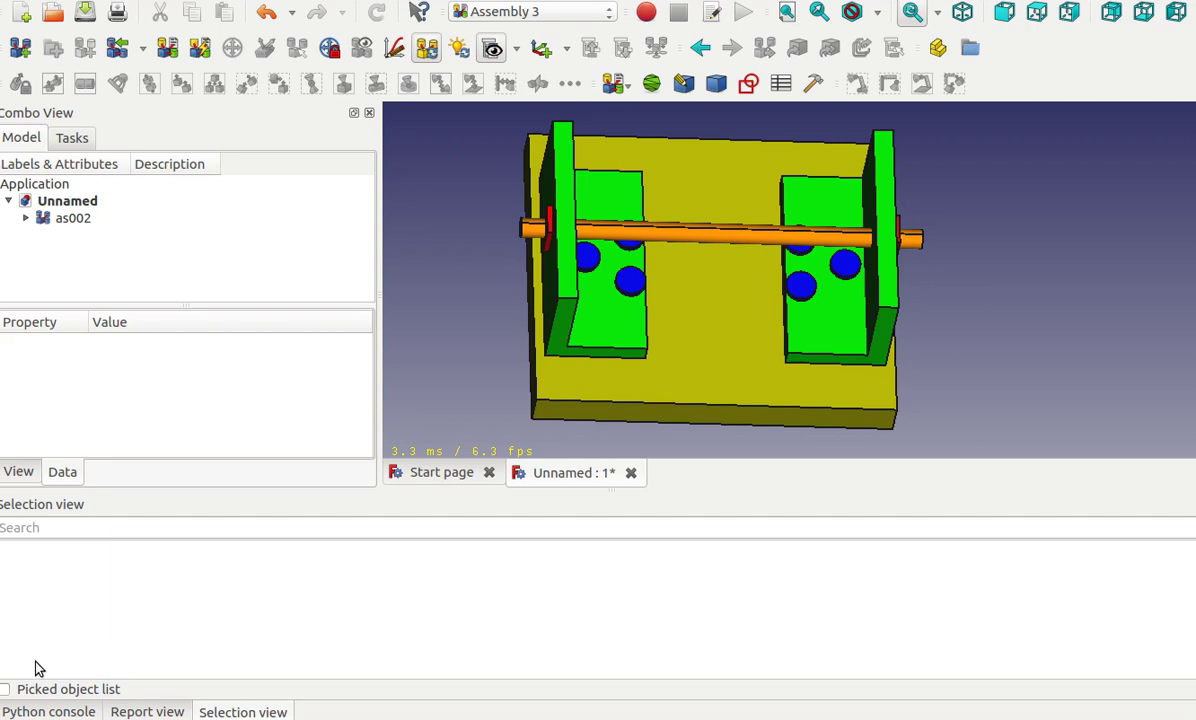
Enable the Picked object list, zoom in and inspect the right bracket's bolt, toggling its visibility.
click(6, 690)
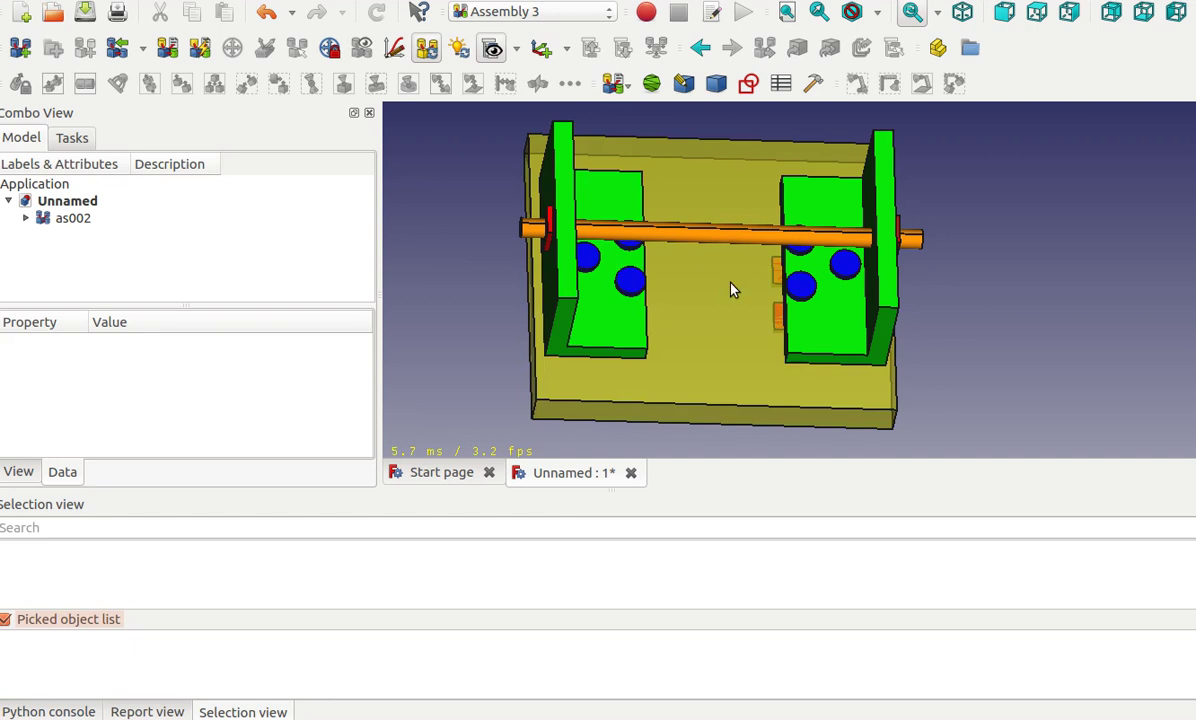
scroll(805, 258, up, 3)
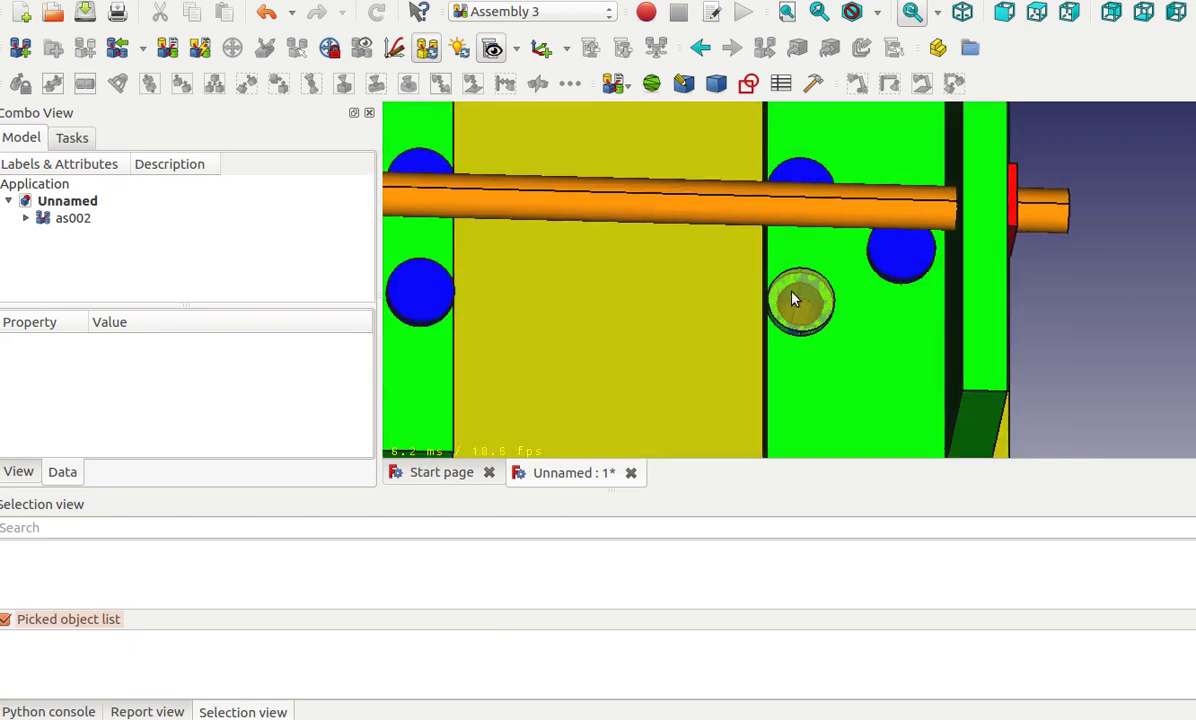
scroll(785, 282, up, 2)
click(791, 279)
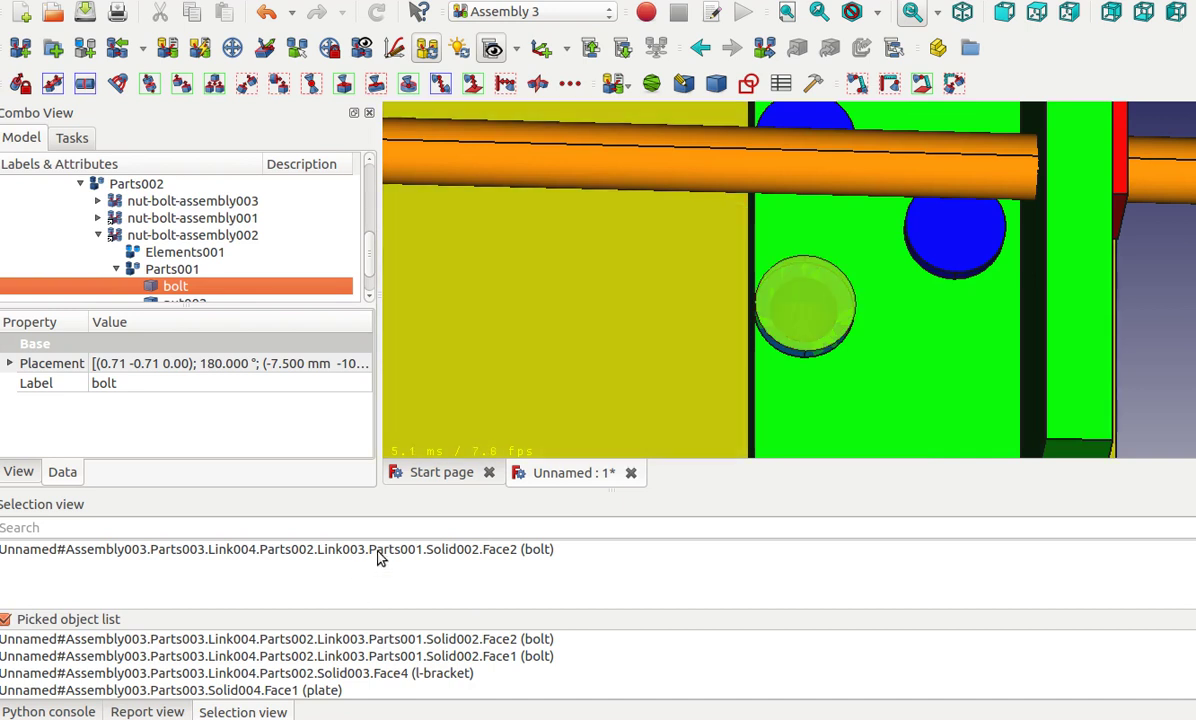
mouse_move(558, 361)
middle_down()
mouse_move(697, 355)
mouse_move(609, 469)
middle_up()
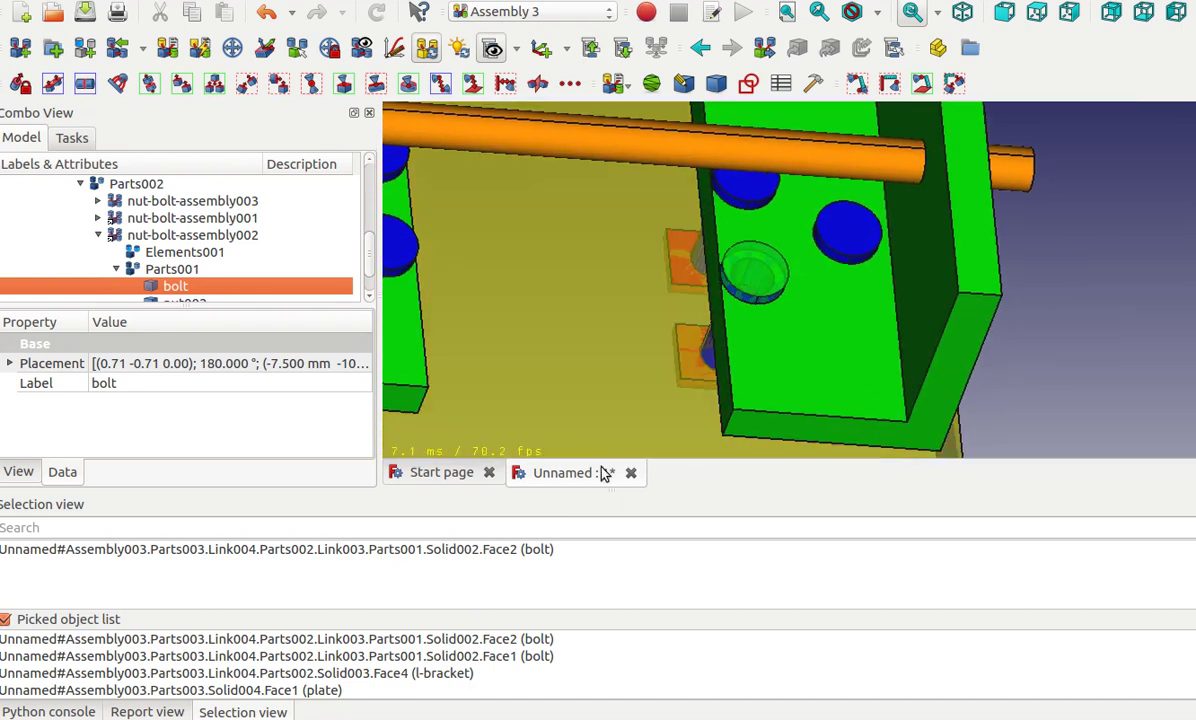
click(450, 557)
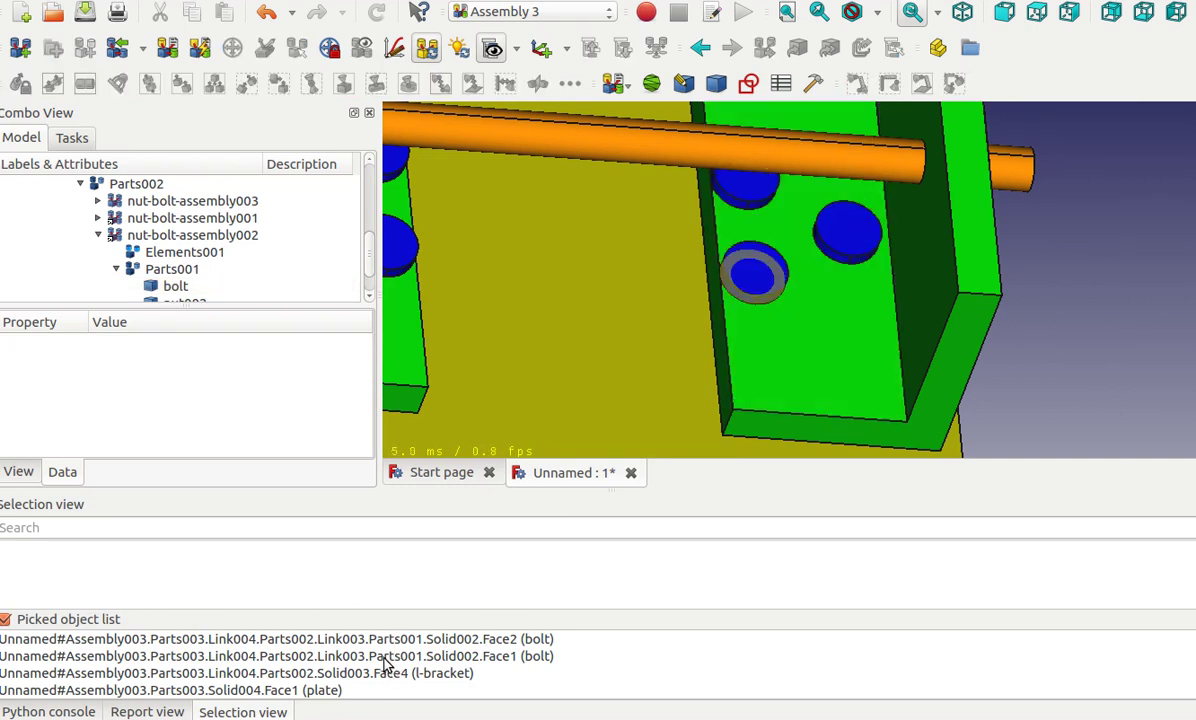
key(space)
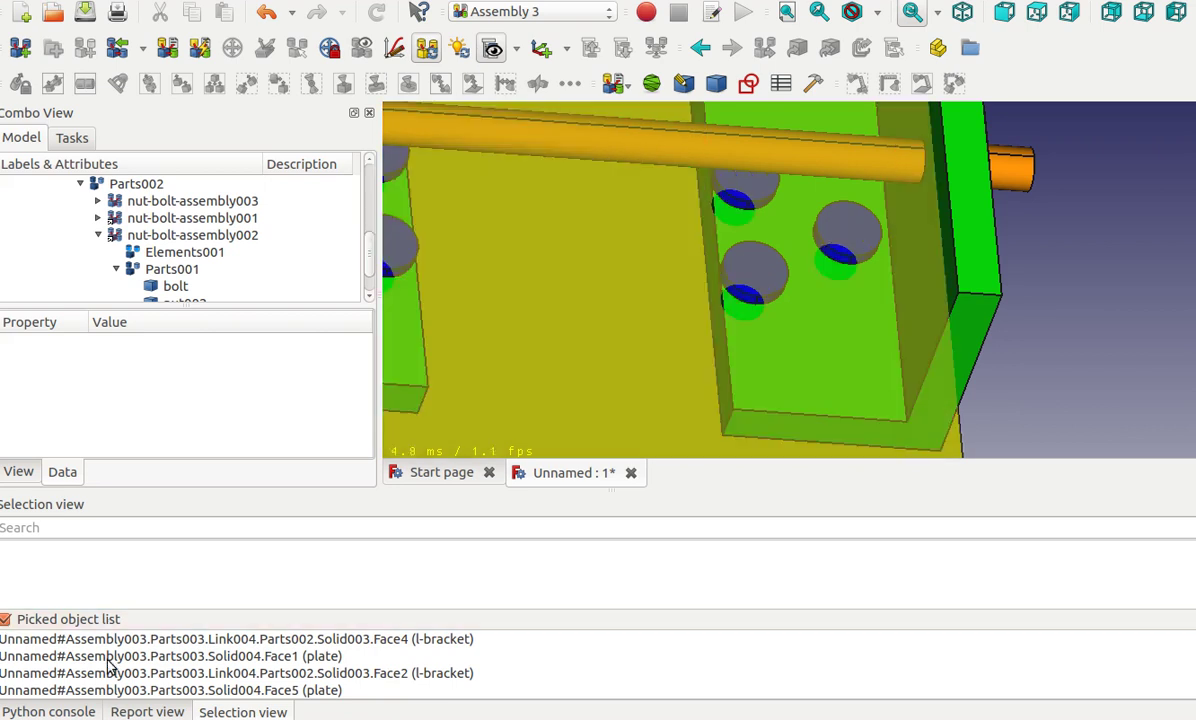
key(space)
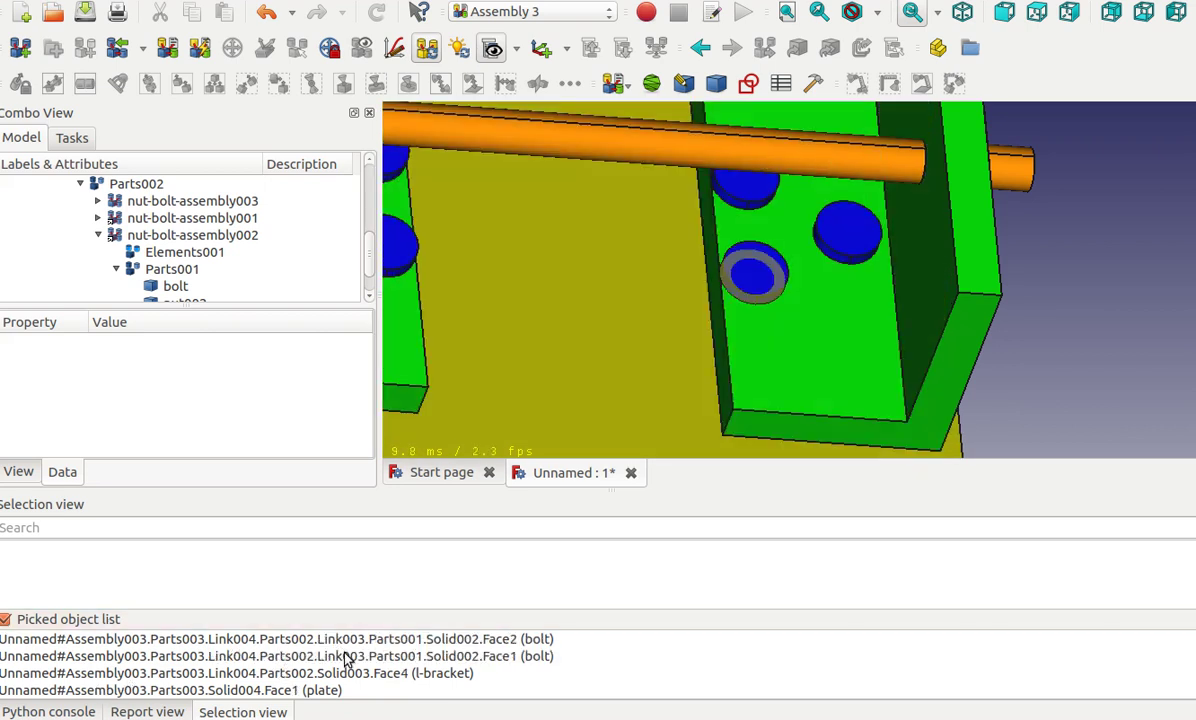
Pick the bolt's Face1 from the overlapping faces and orbit for an oblique view of the bolt heads.
click(345, 658)
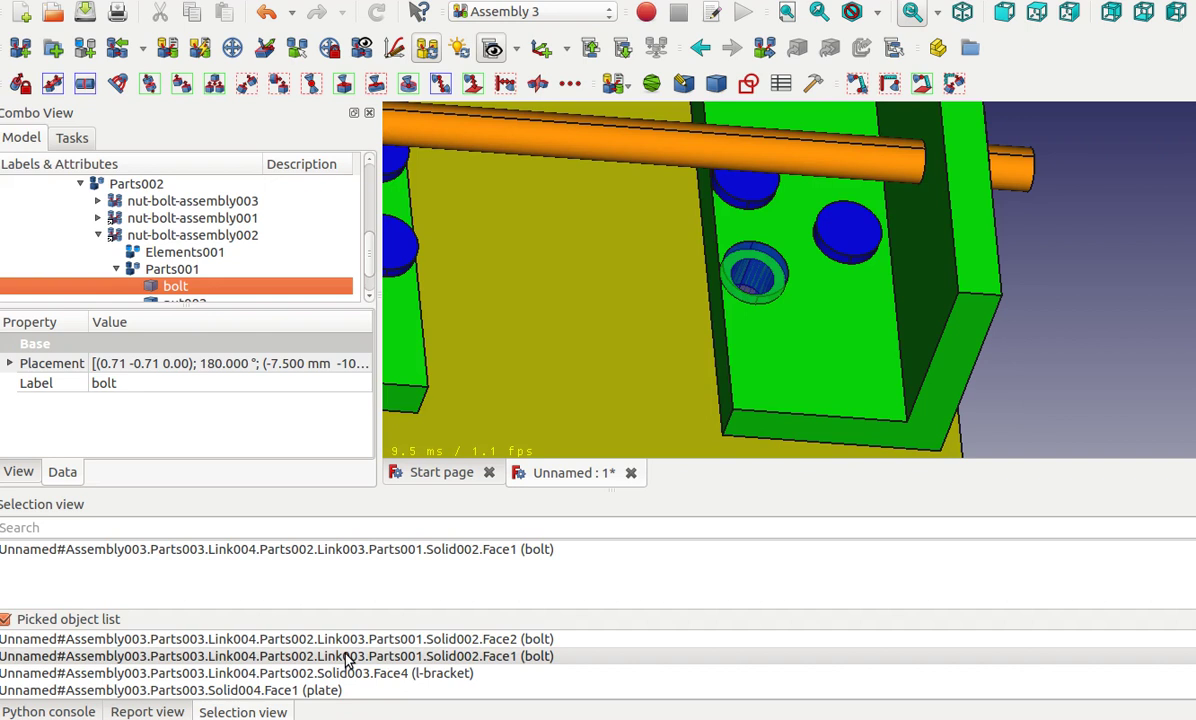
mouse_move(955, 354)
middle_down()
mouse_move(1035, 314)
mouse_move(758, 340)
mouse_move(797, 373)
mouse_move(792, 387)
middle_up()
scroll(845, 254, up, 3)
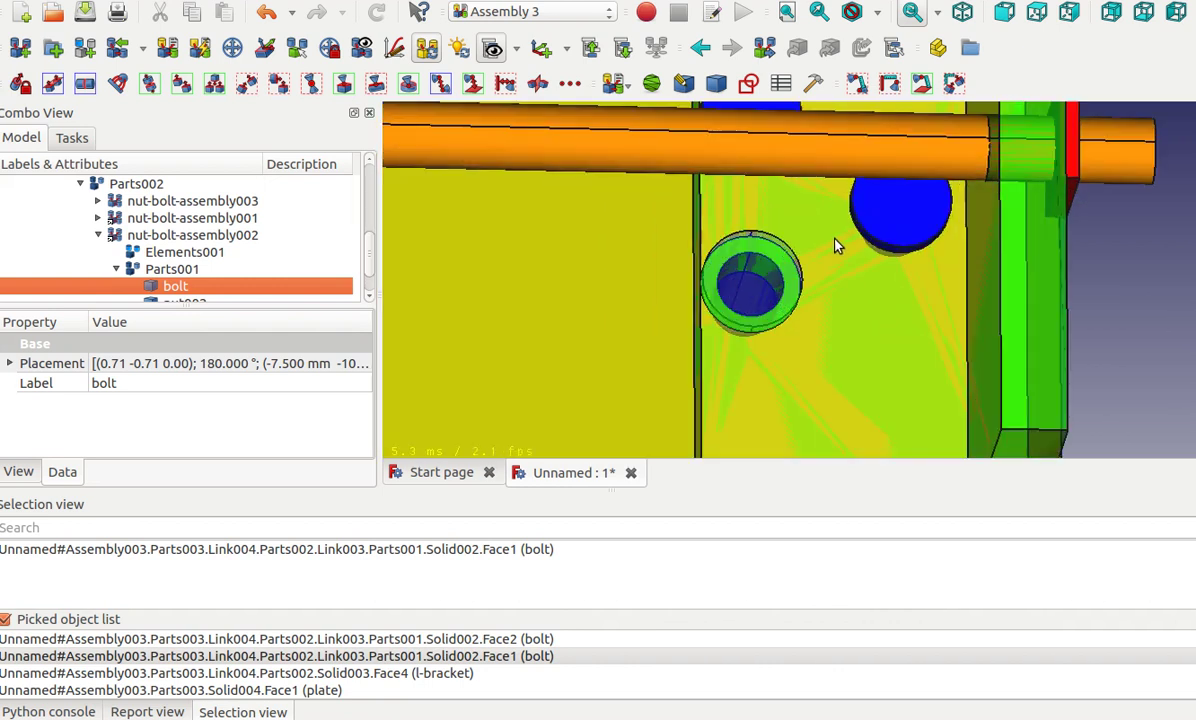
mouse_move(829, 301)
middle_down()
mouse_move(852, 219)
mouse_move(843, 235)
mouse_move(643, 128)
middle_up()
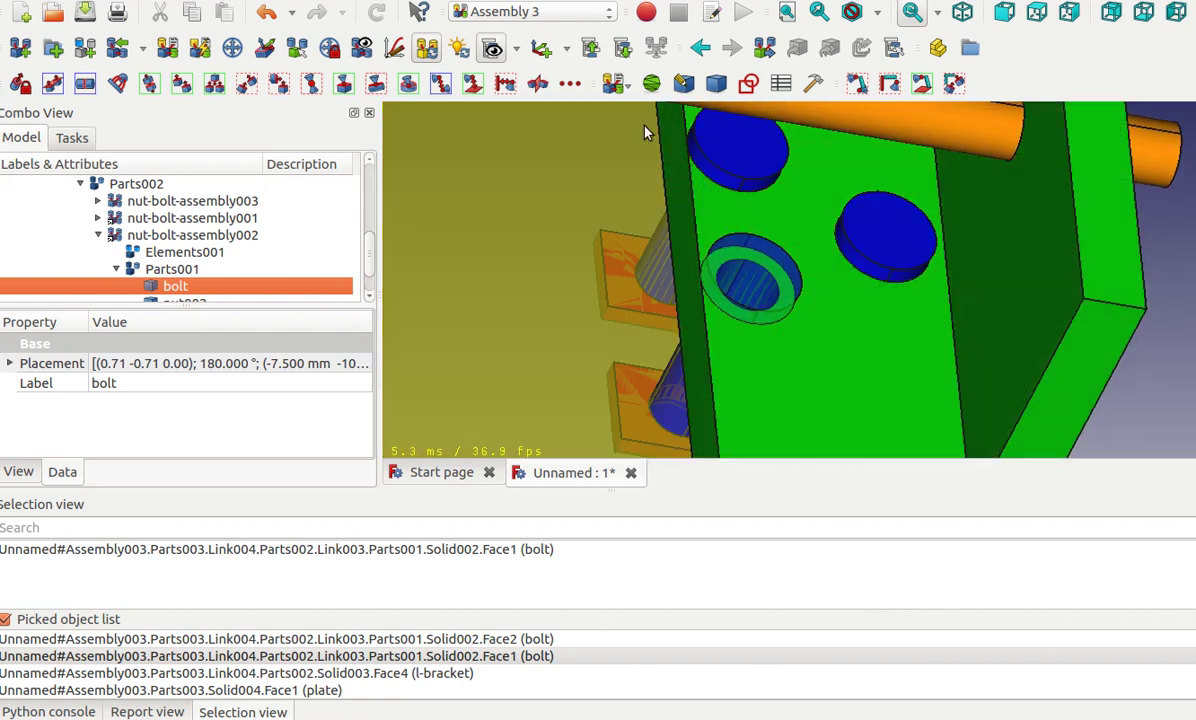
Add nut-bolt-assembly002 from the model tree to the selection alongside the bolt's Face1.
click(565, 48)
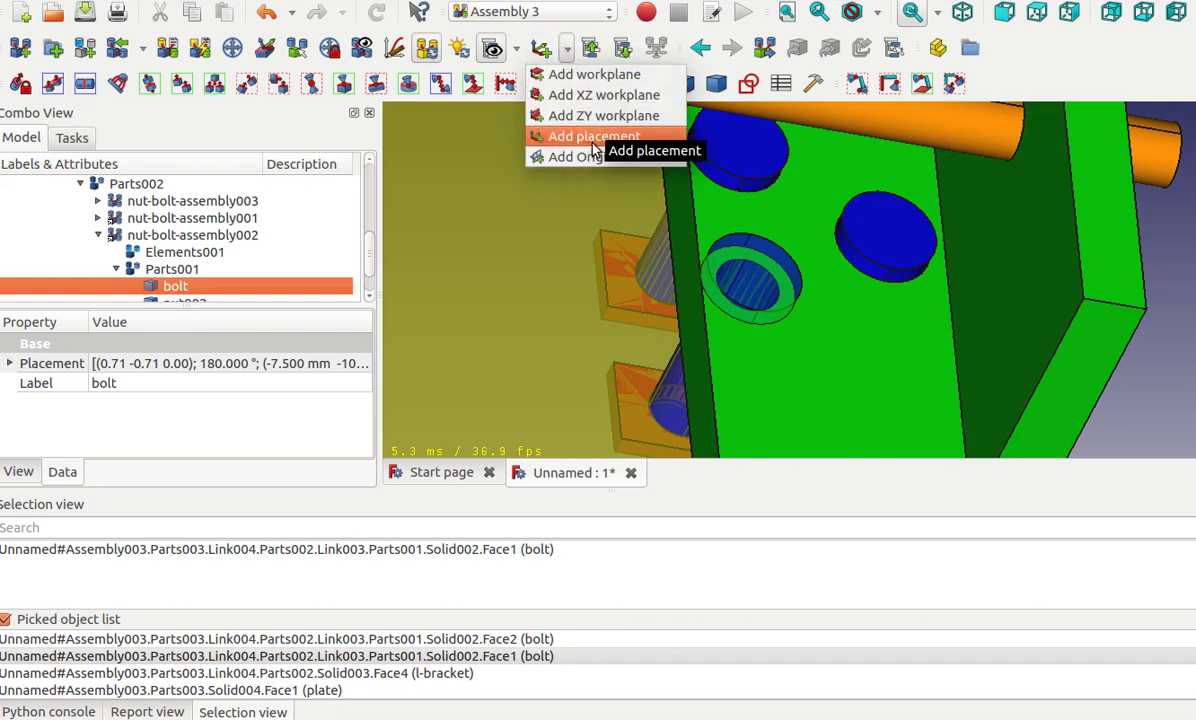
click(565, 52)
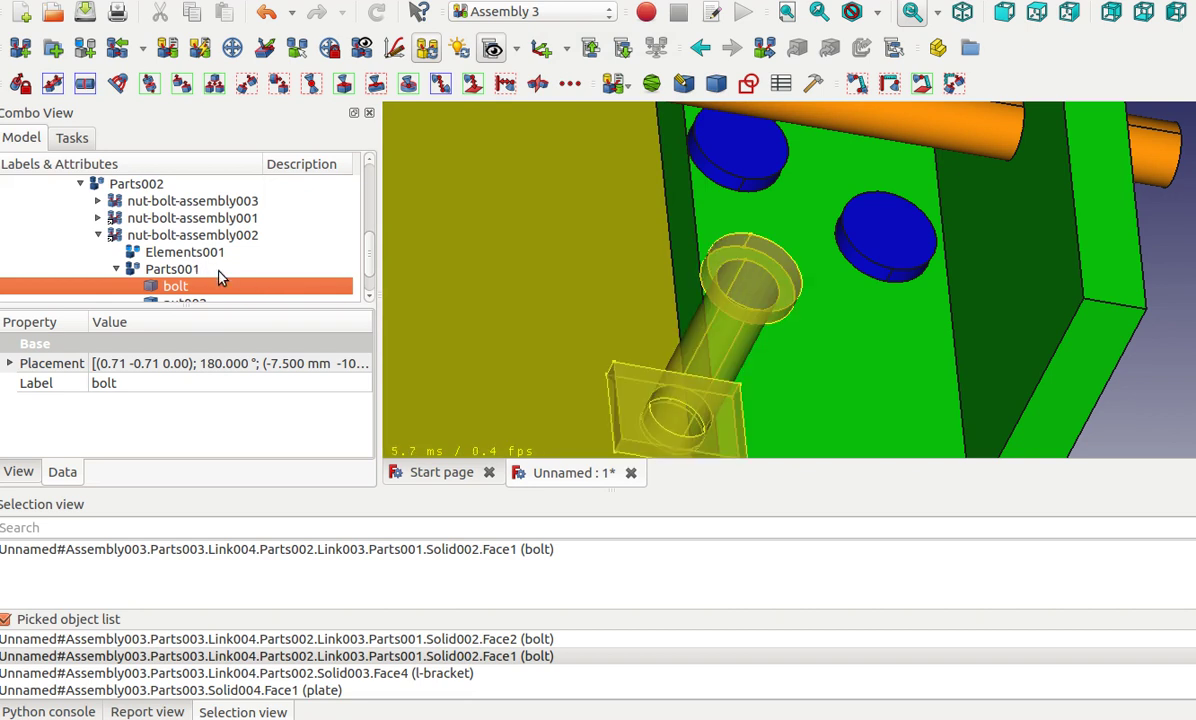
scroll(225, 278, up, 1)
scroll(231, 280, up, 1)
scroll(231, 280, up, 1)
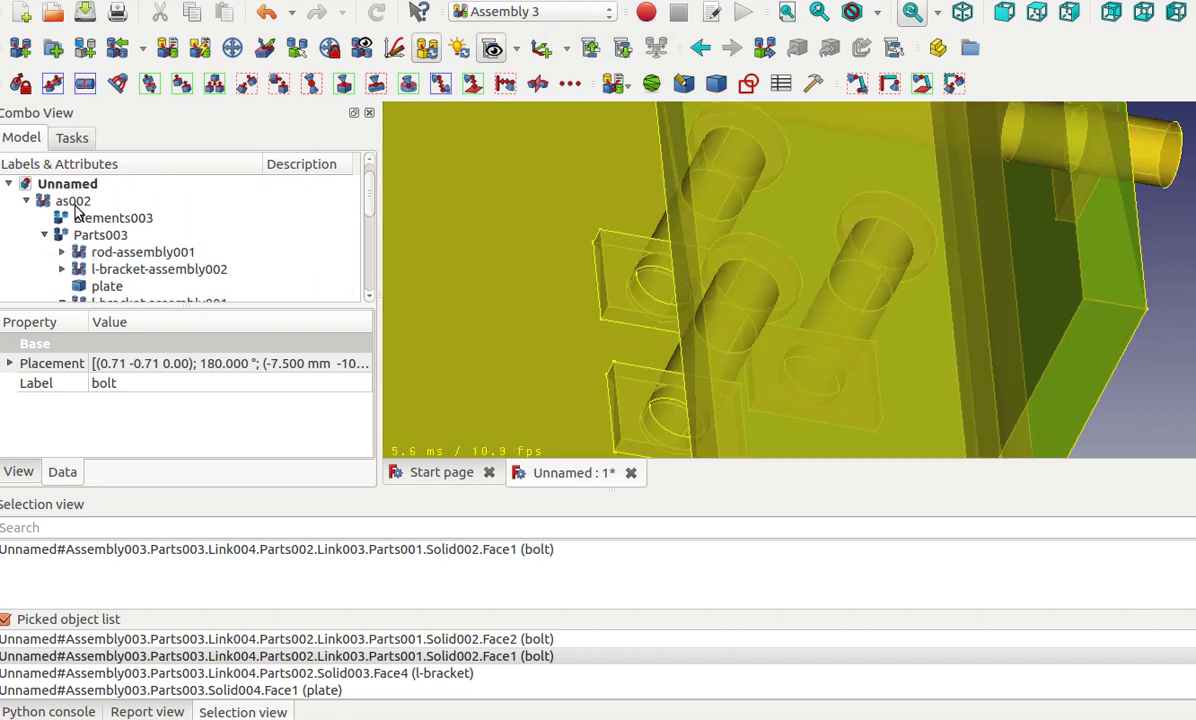
scroll(125, 225, down, 1)
scroll(128, 232, down, 2)
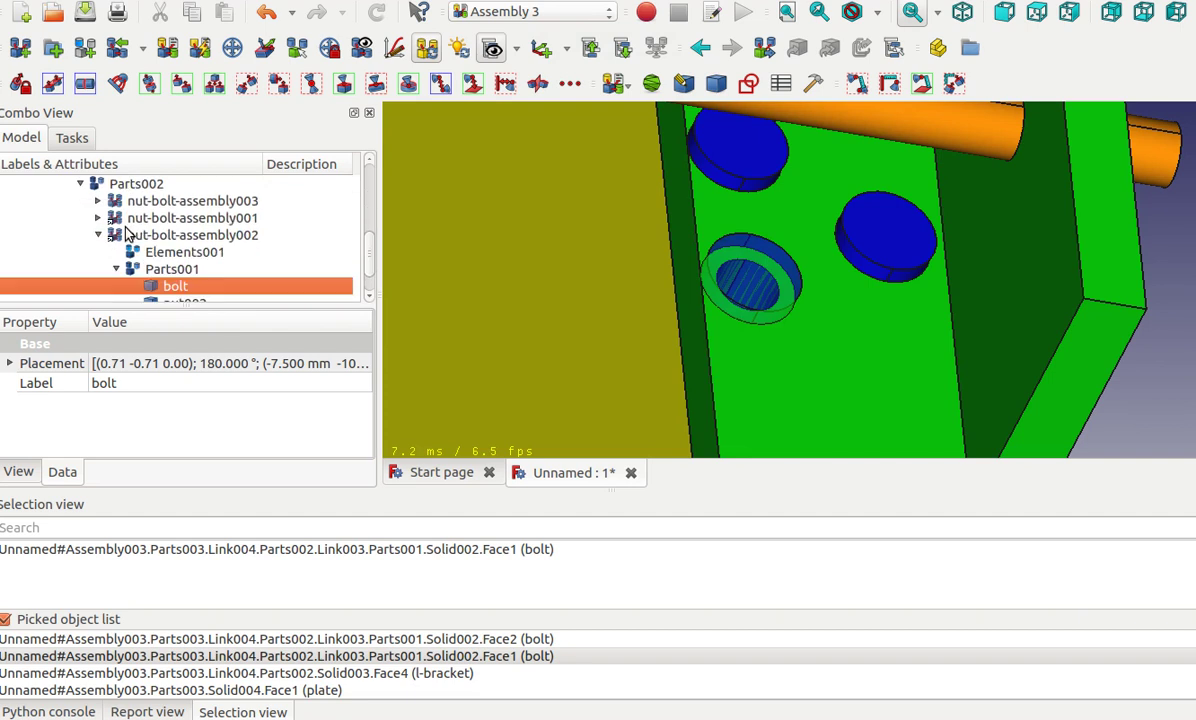
ctrl+click(227, 239)
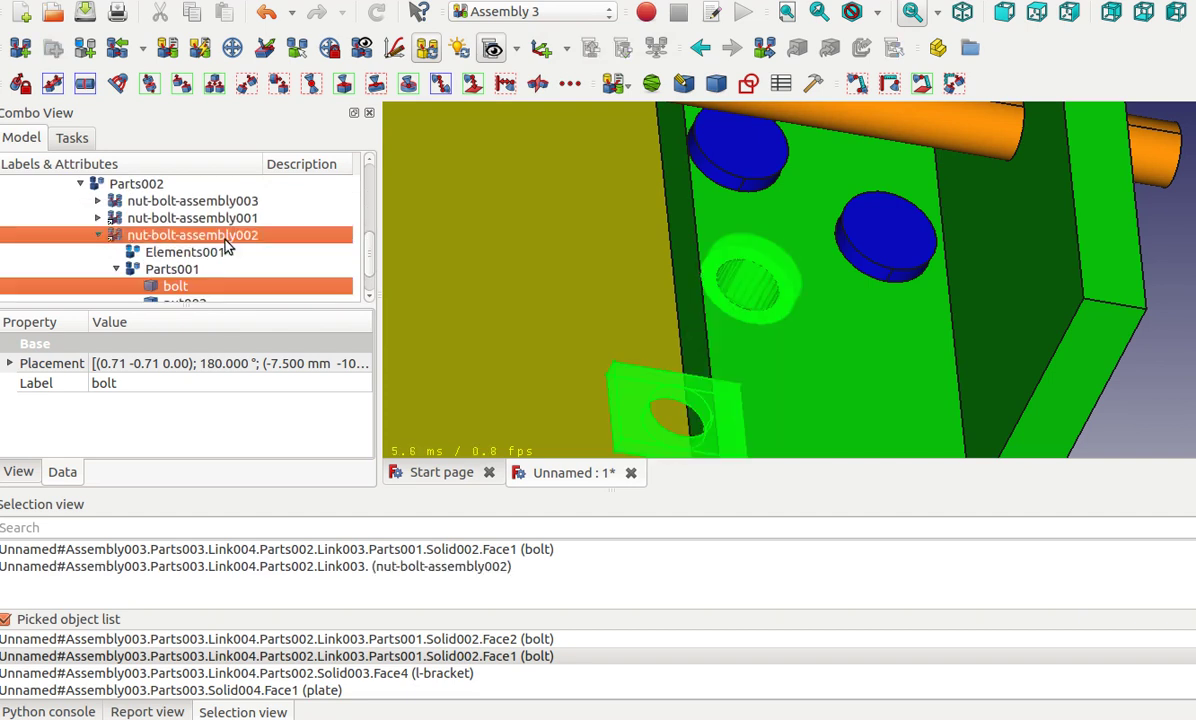
scroll(218, 250, down, 1)
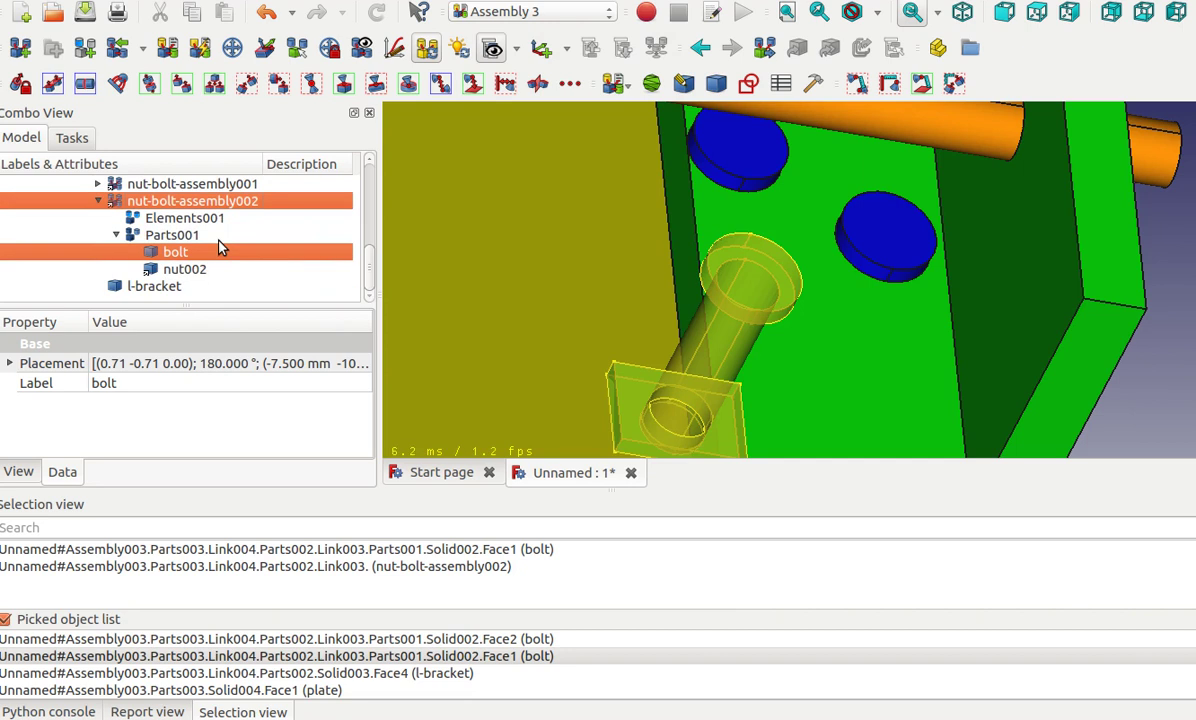
Add a placement element on the bolt face and lock nut-bolt-assembly002 with a Locked constraint.
click(541, 50)
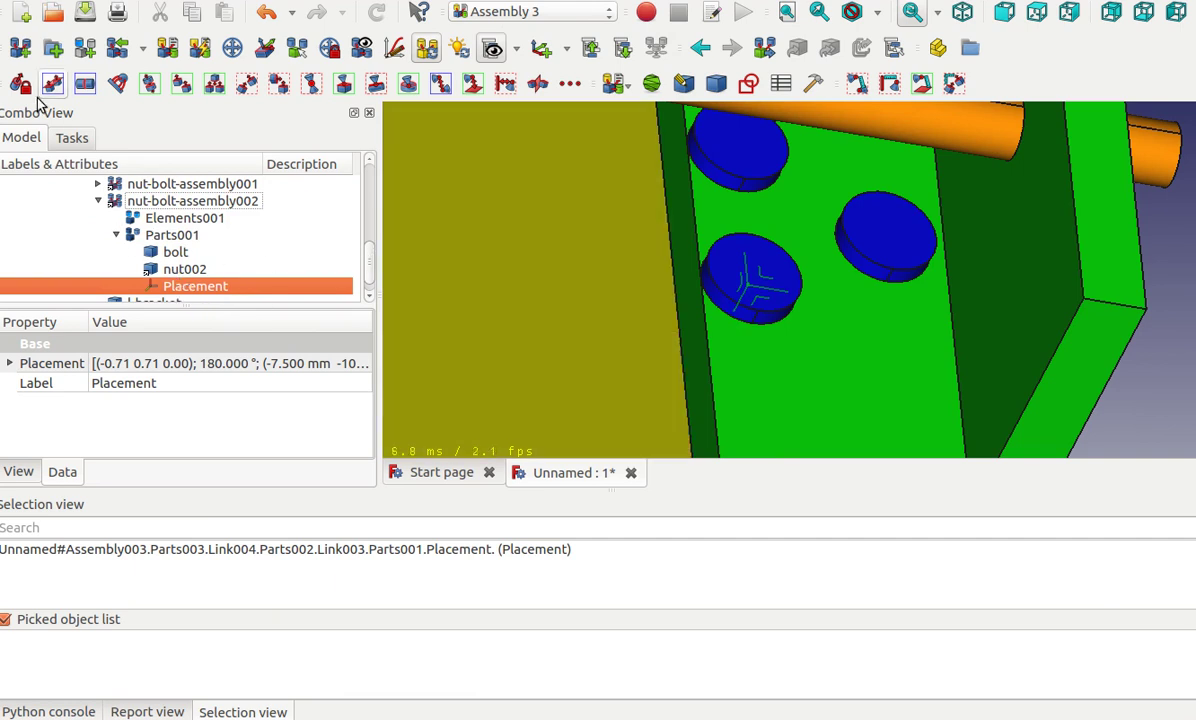
ctrl+click(192, 201)
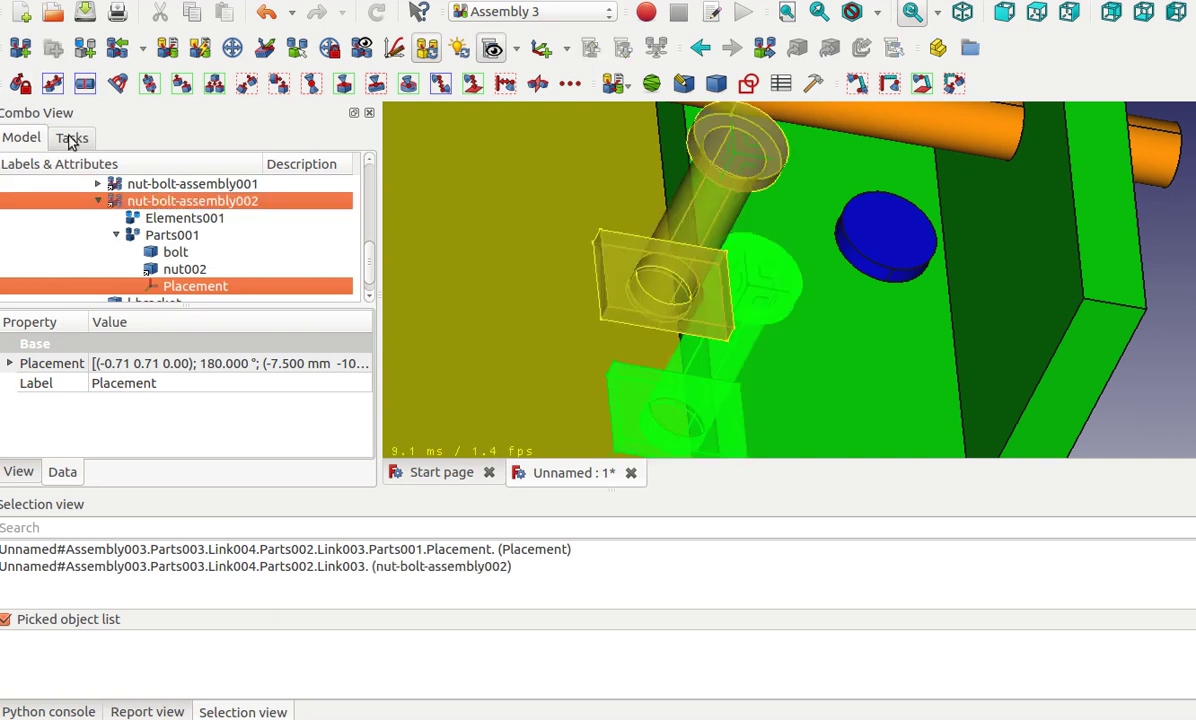
click(20, 83)
Zoom out to a frontal view of the assembly, clear the selection and open the workbench list.
scroll(185, 245, down, 1)
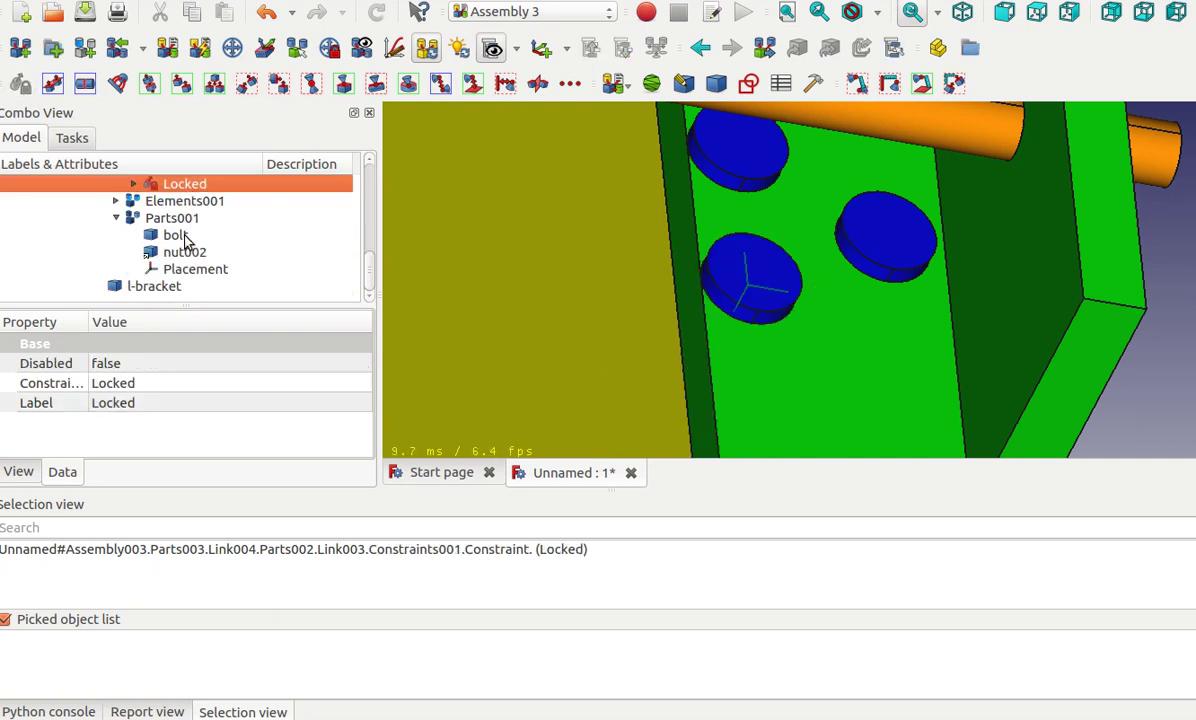
scroll(185, 240, up, 1)
scroll(187, 245, down, 1)
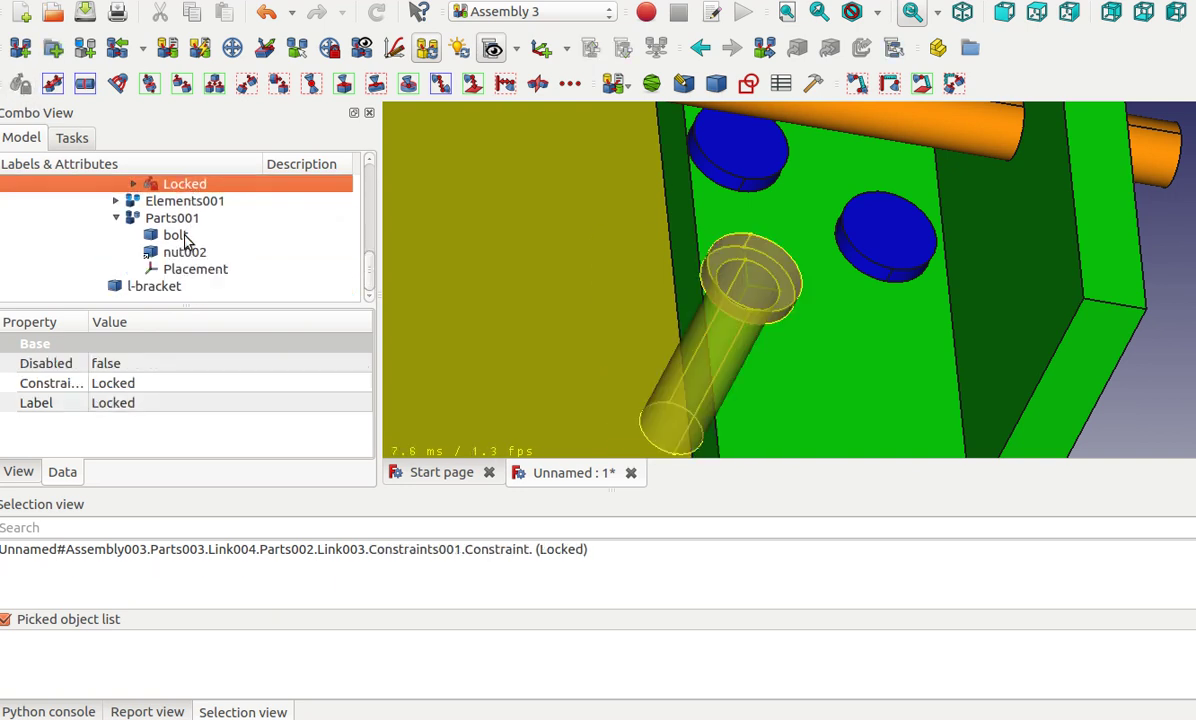
scroll(760, 295, down, 5)
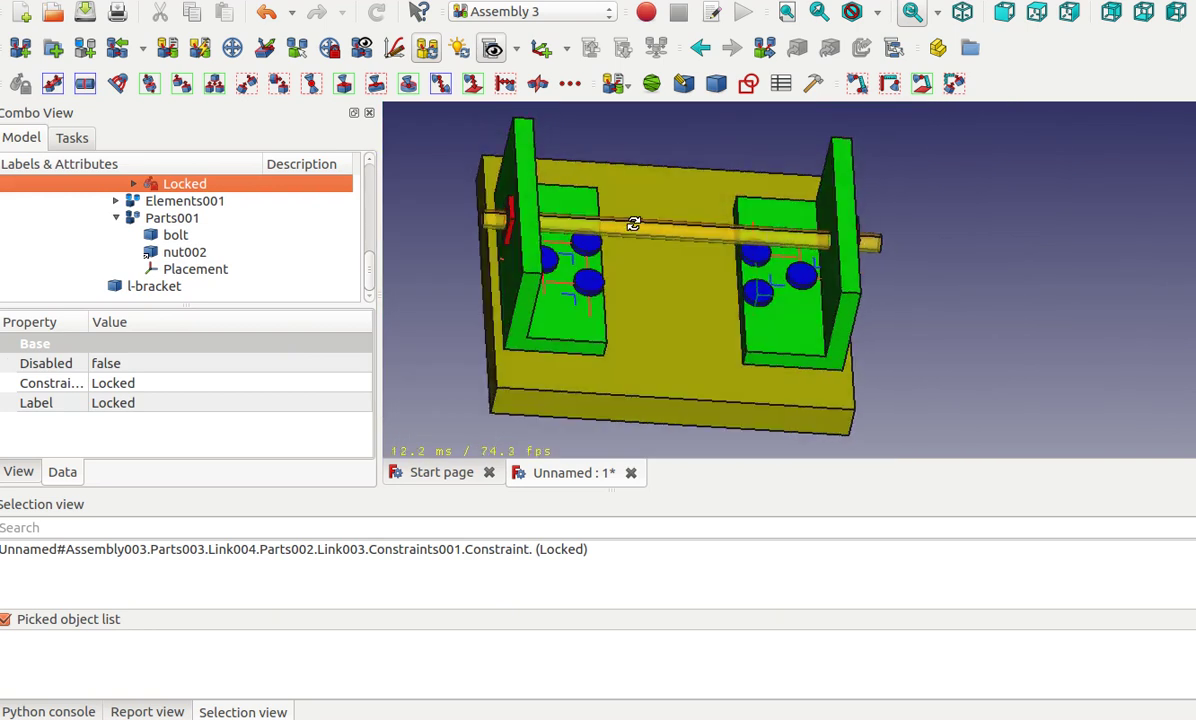
middle_drag(745, 287, 627, 149)
click(629, 135)
click(625, 88)
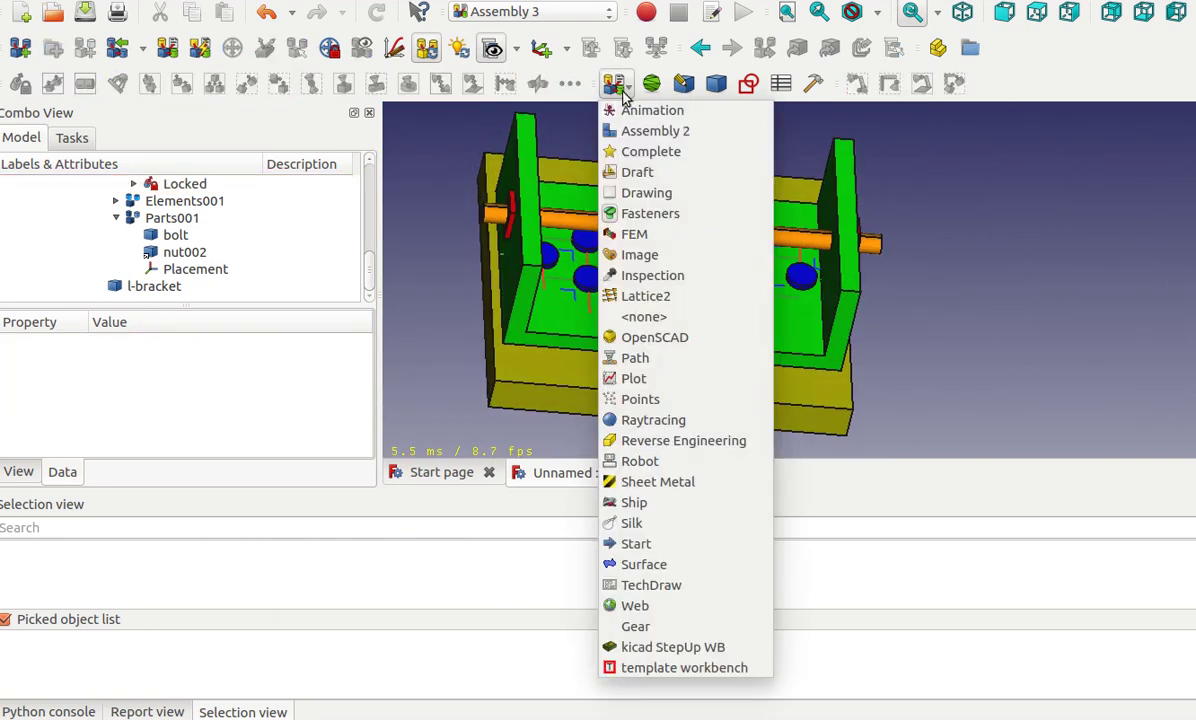
Switch to the Fasteners workbench and insert a new screw (M6x8-Screw).
click(640, 213)
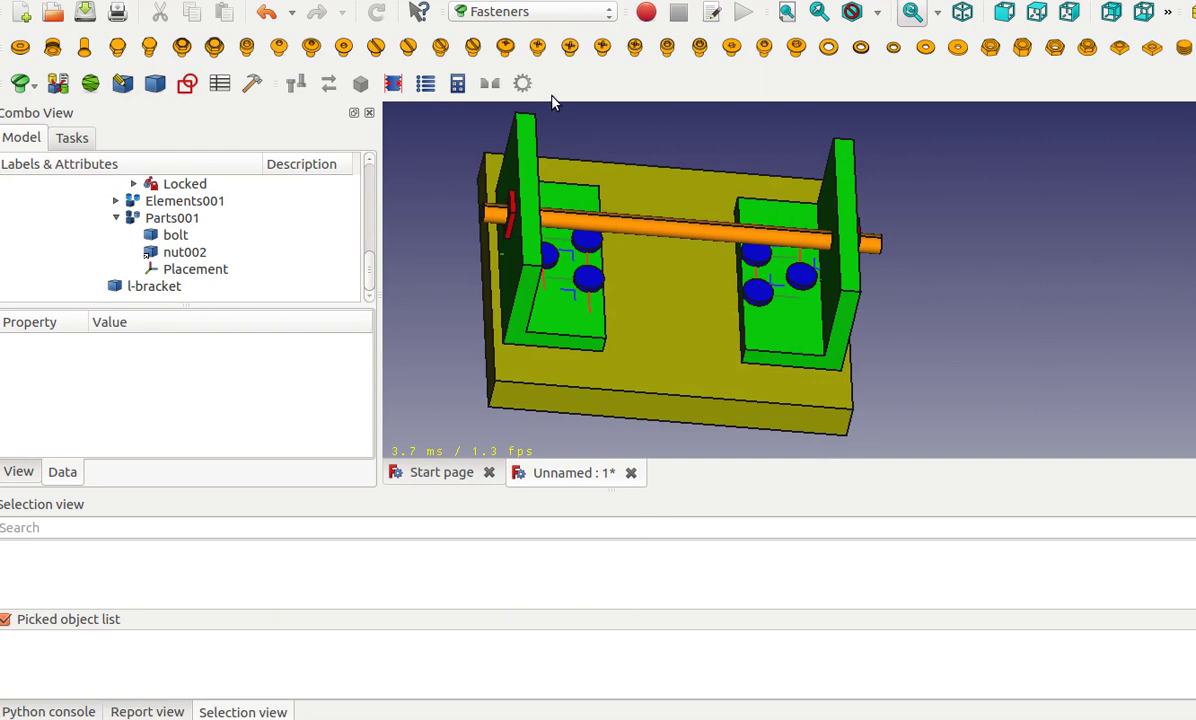
click(537, 47)
scroll(172, 250, down, 1)
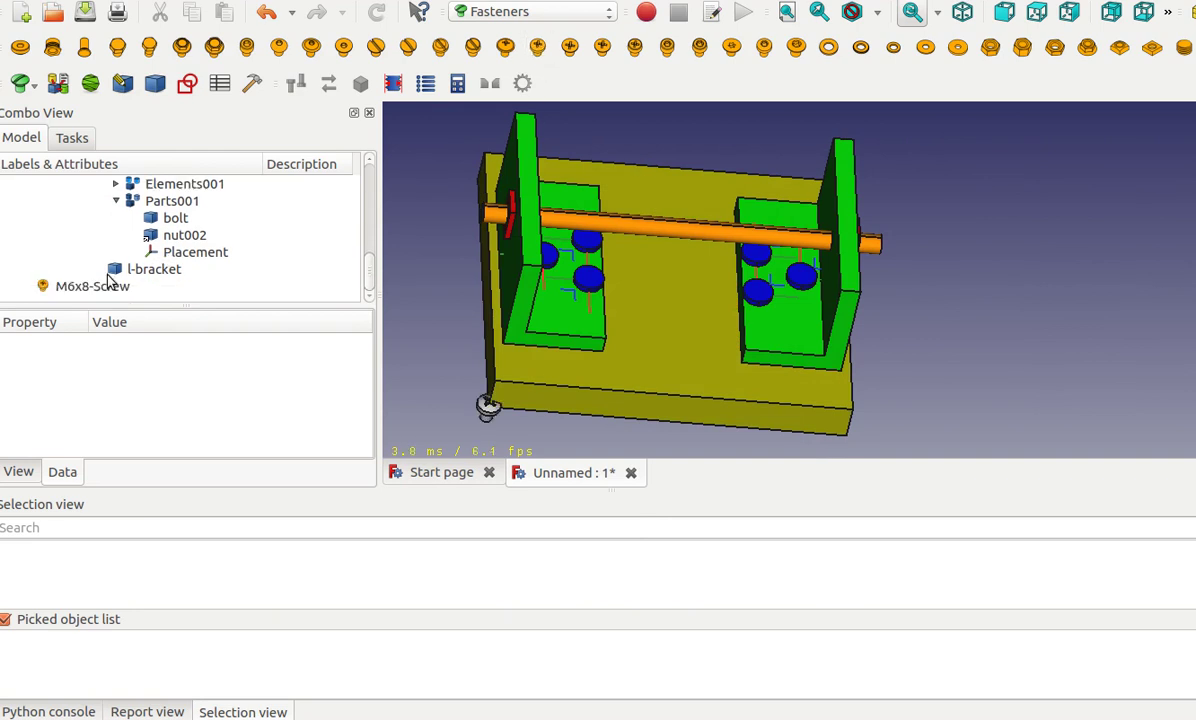
click(97, 288)
Set the screw's diameter to M10 and its length to 35 mm.
scroll(108, 410, down, 1)
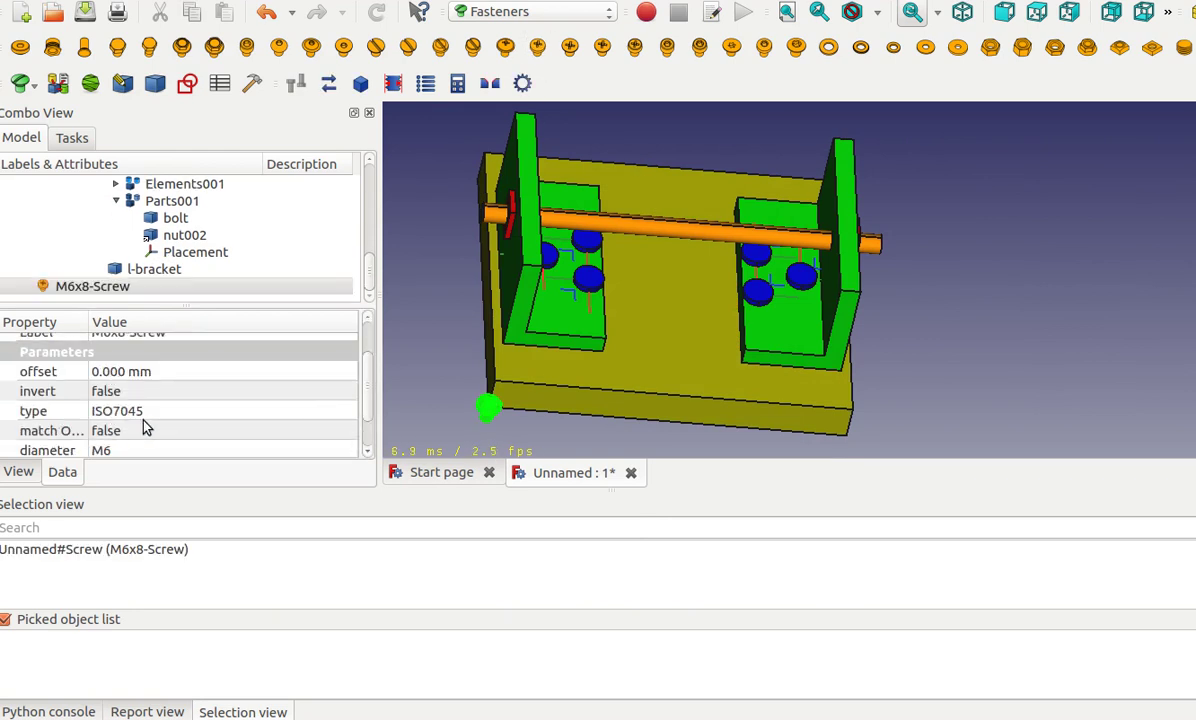
scroll(150, 425, down, 1)
click(176, 408)
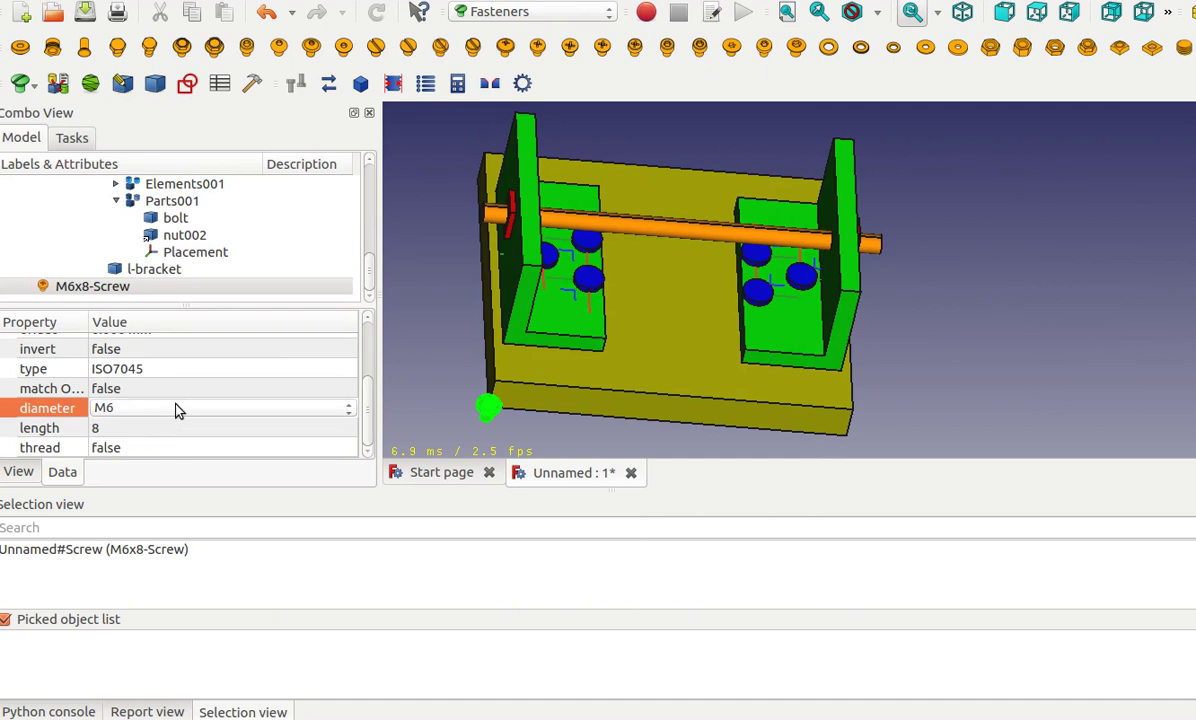
click(147, 408)
click(140, 450)
click(147, 428)
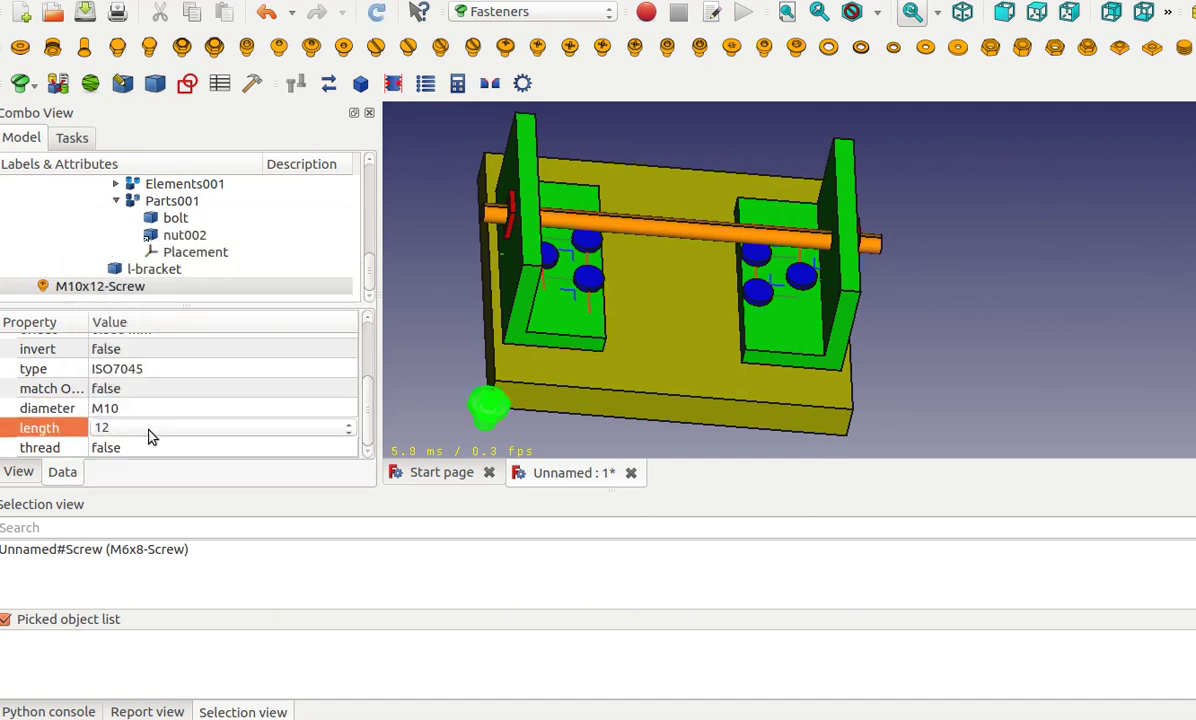
click(158, 430)
click(137, 553)
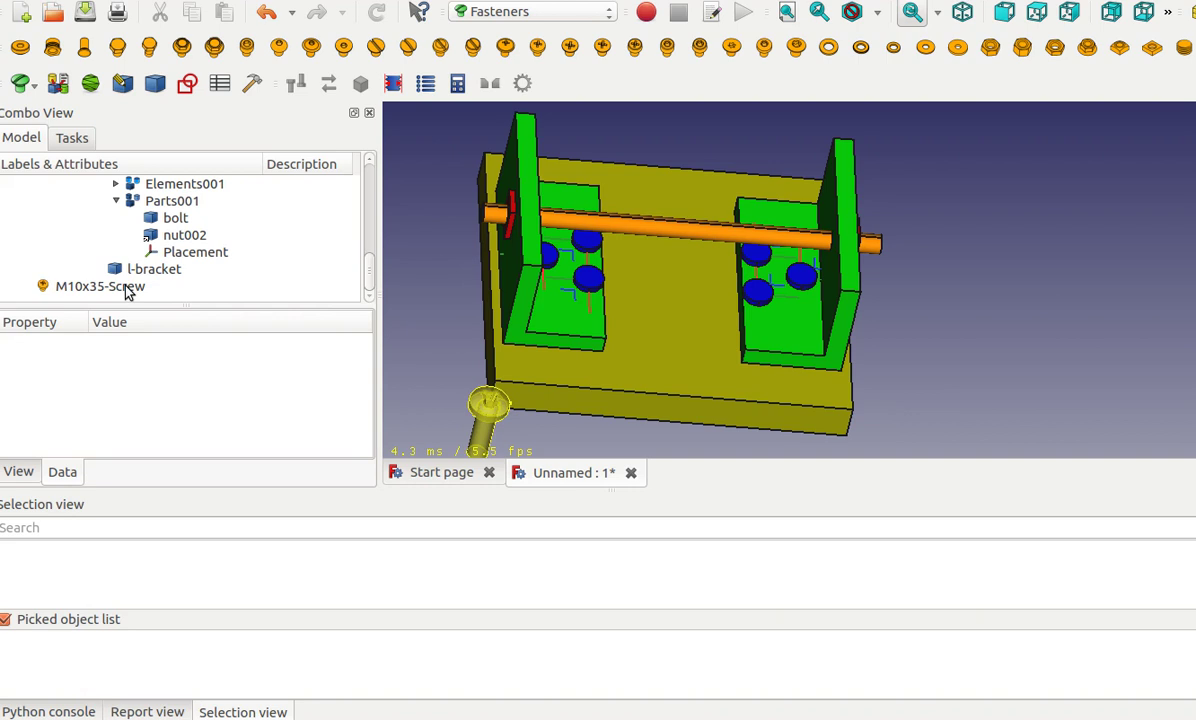
Move M10x35-Screw into Parts001 of nut-bolt-assembly002, replacing the imported bolt.
drag(125, 290, 185, 222)
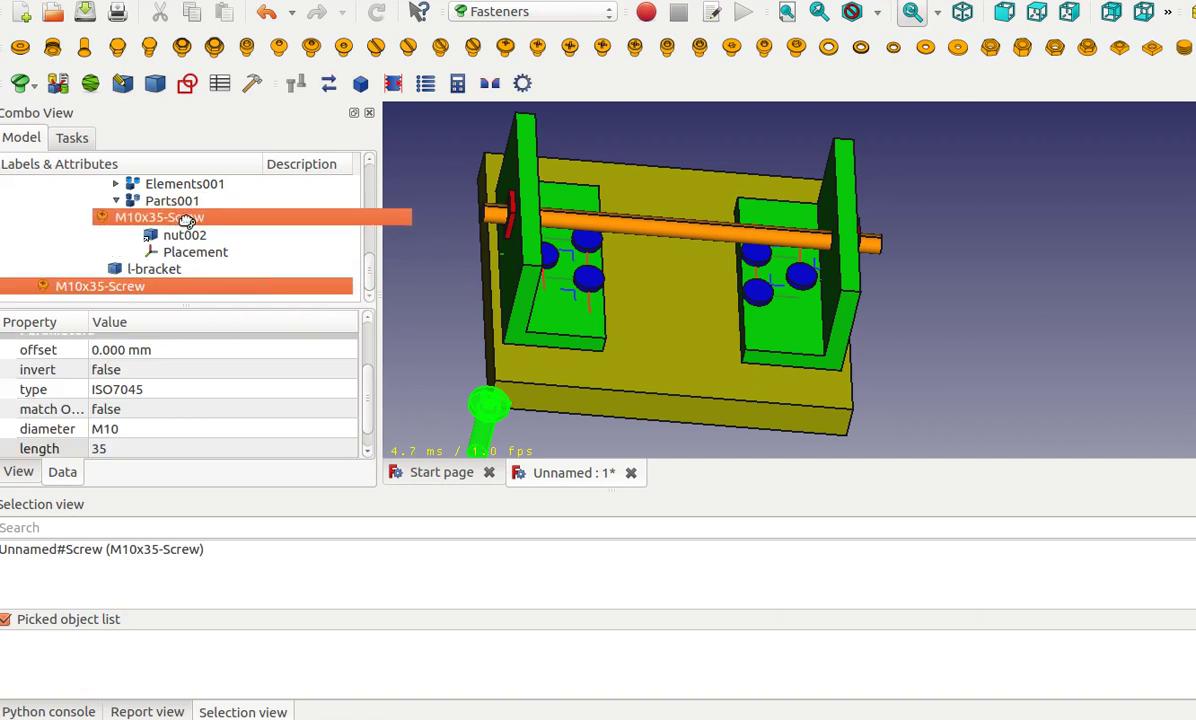
drag(186, 224, 42, 290)
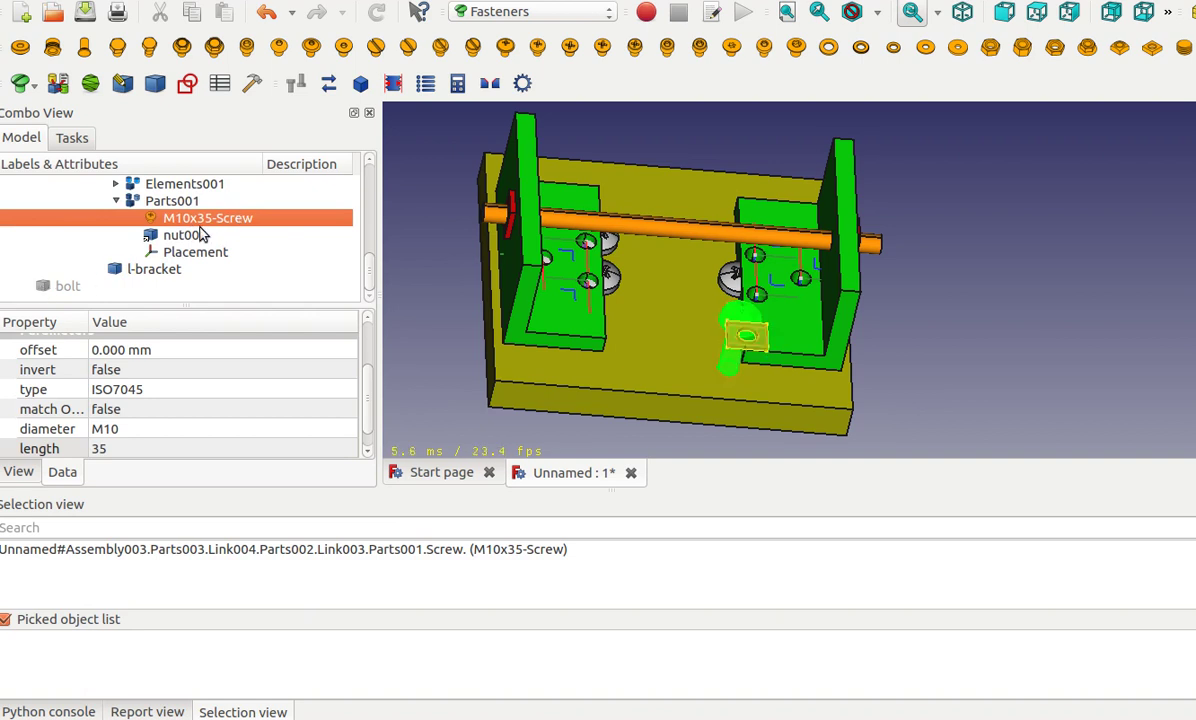
click(915, 292)
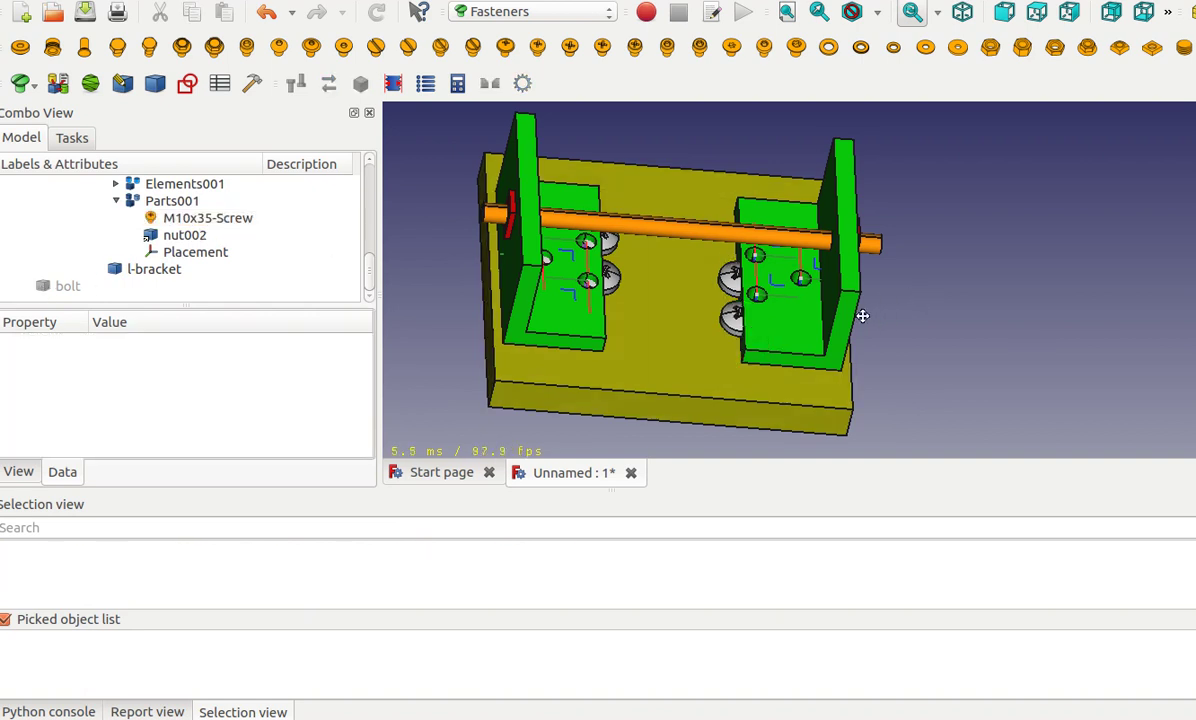
middle_drag(860, 315, 797, 277)
Zoom in on the screw and pick its Face2 as the attachment geometry.
scroll(797, 277, up, 2)
scroll(771, 286, up, 2)
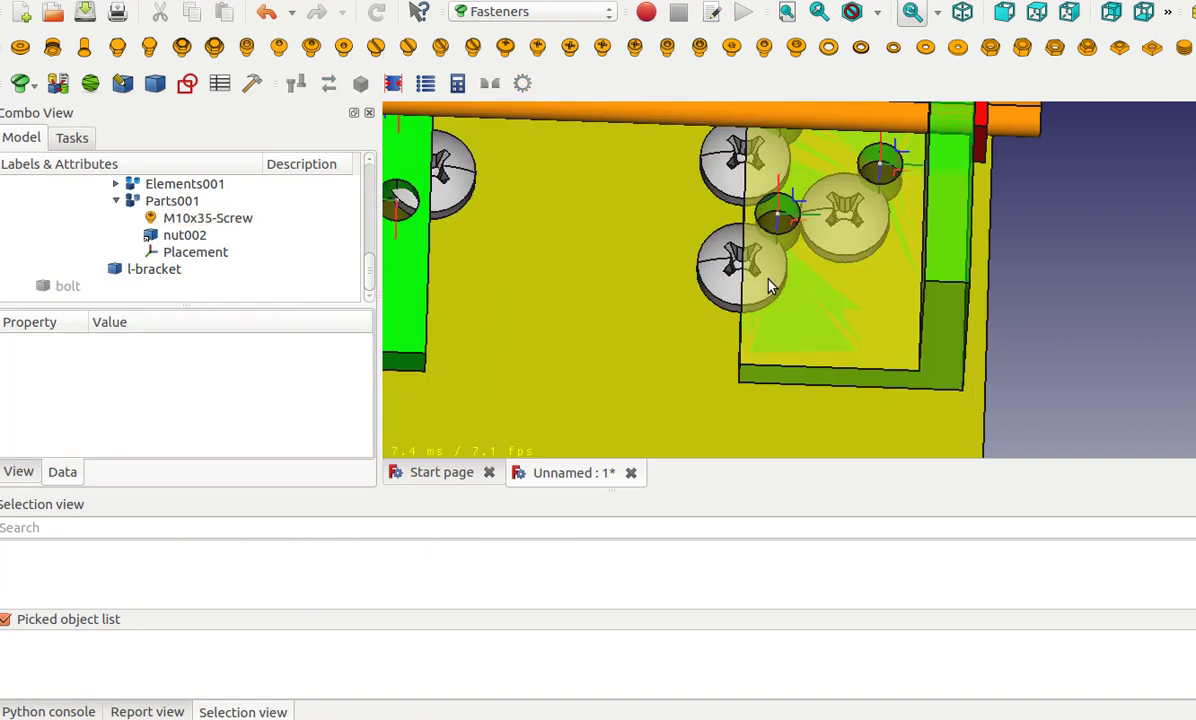
scroll(758, 286, up, 2)
scroll(745, 295, up, 1)
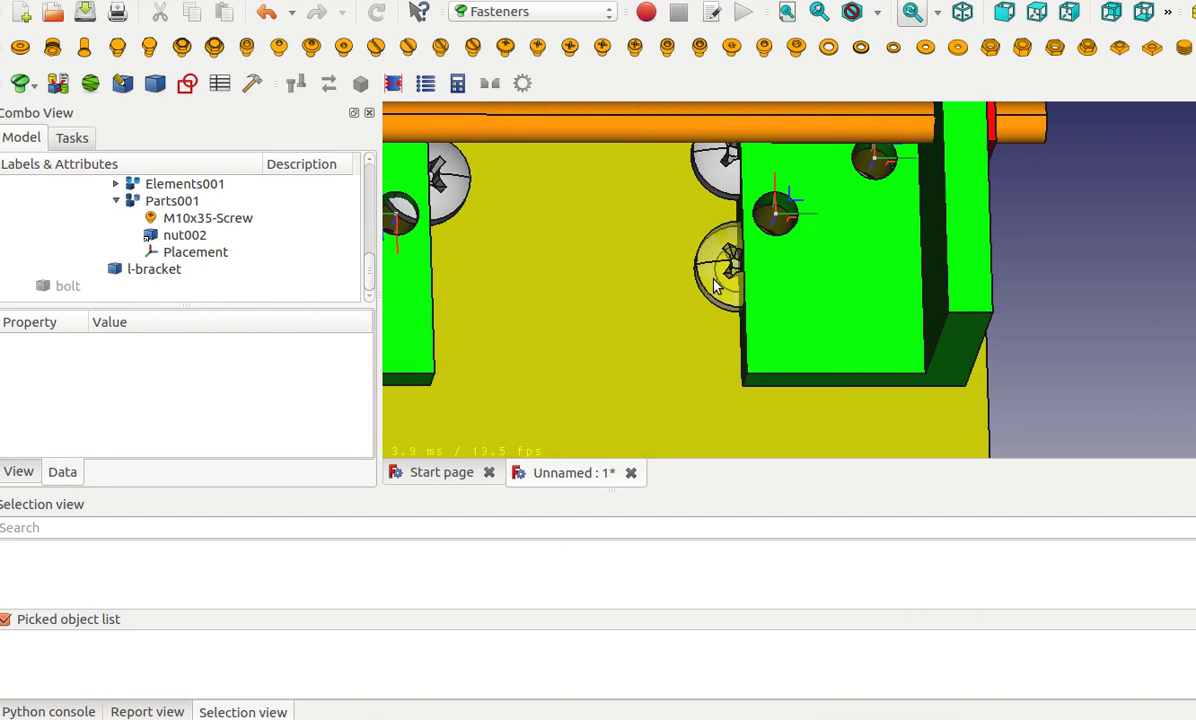
click(708, 277)
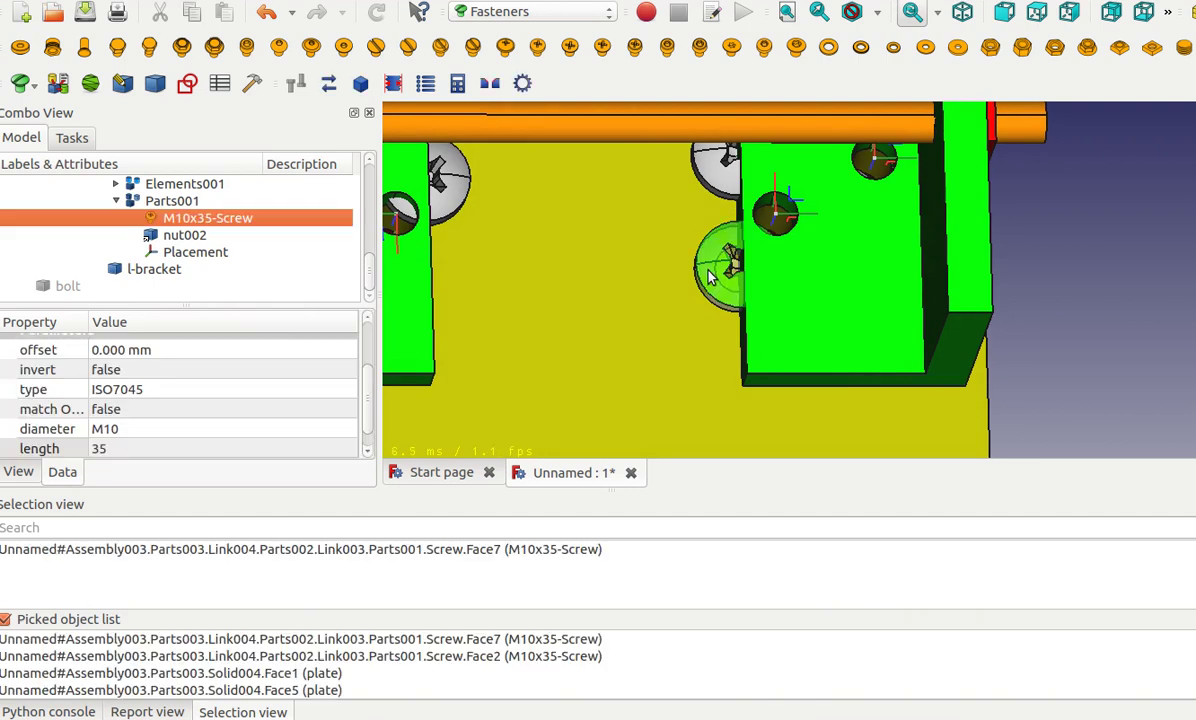
click(432, 558)
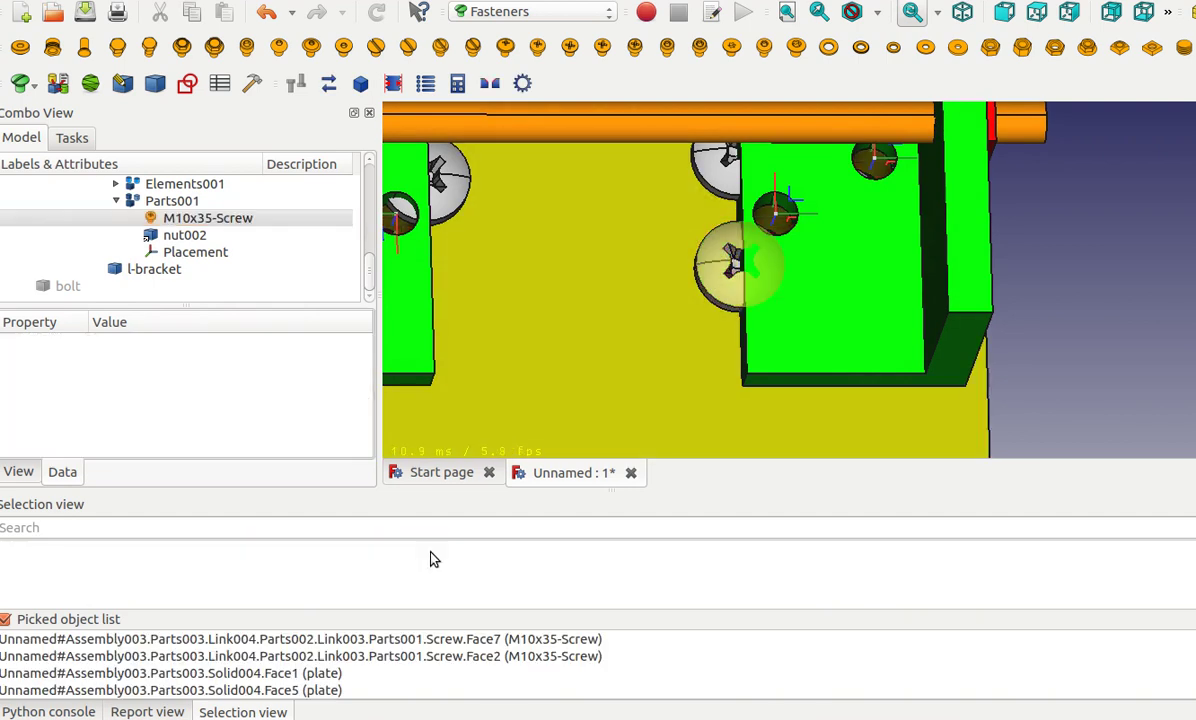
click(435, 658)
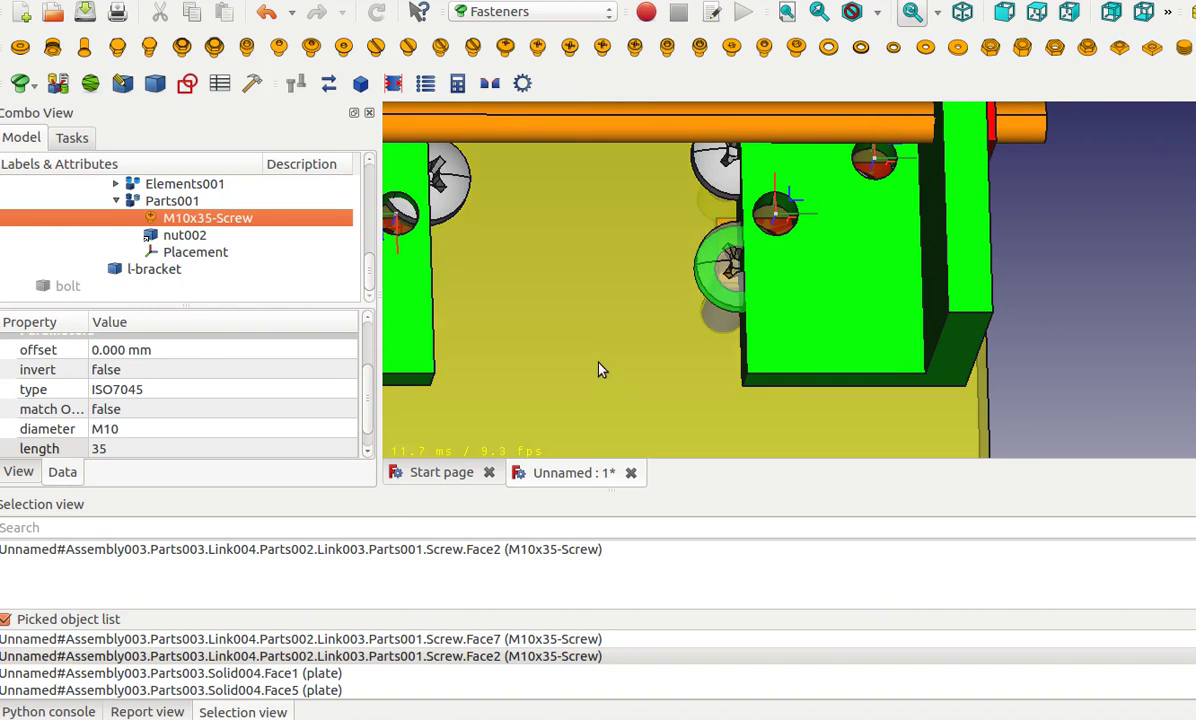
Return to the Assembly 3 workbench with an isometric view of the assembly.
scroll(598, 370, down, 3)
mouse_move(609, 355)
middle_down()
mouse_move(790, 369)
mouse_move(918, 212)
middle_up()
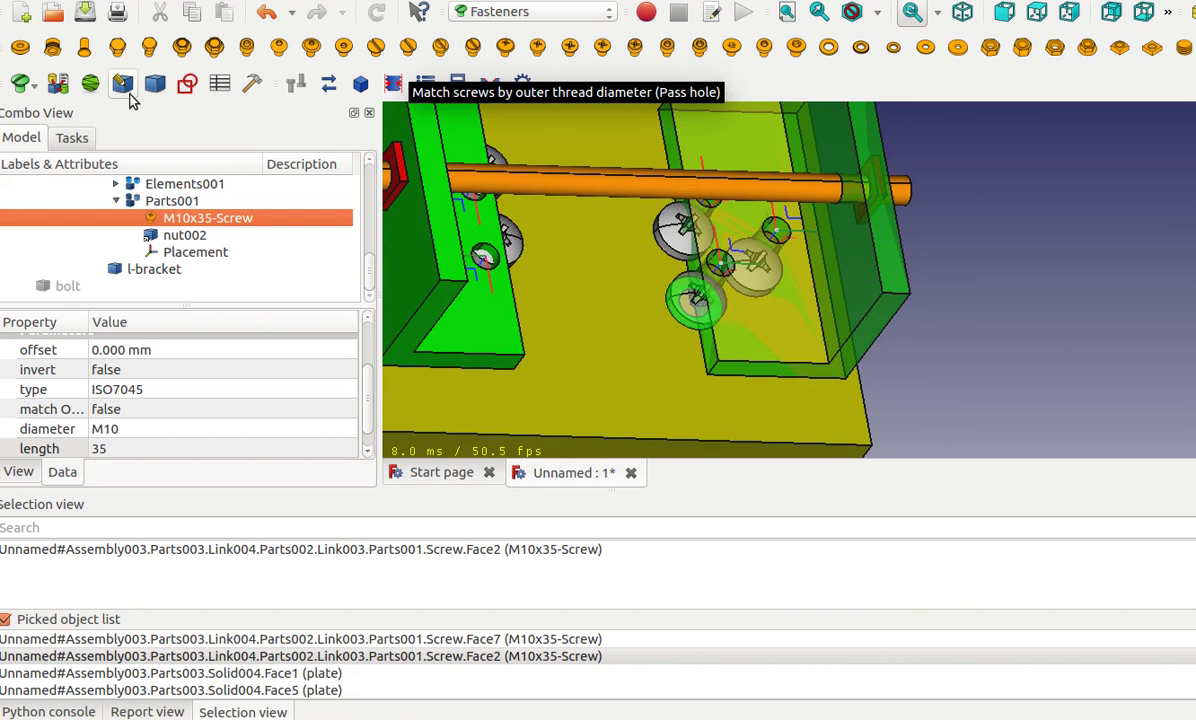
click(56, 83)
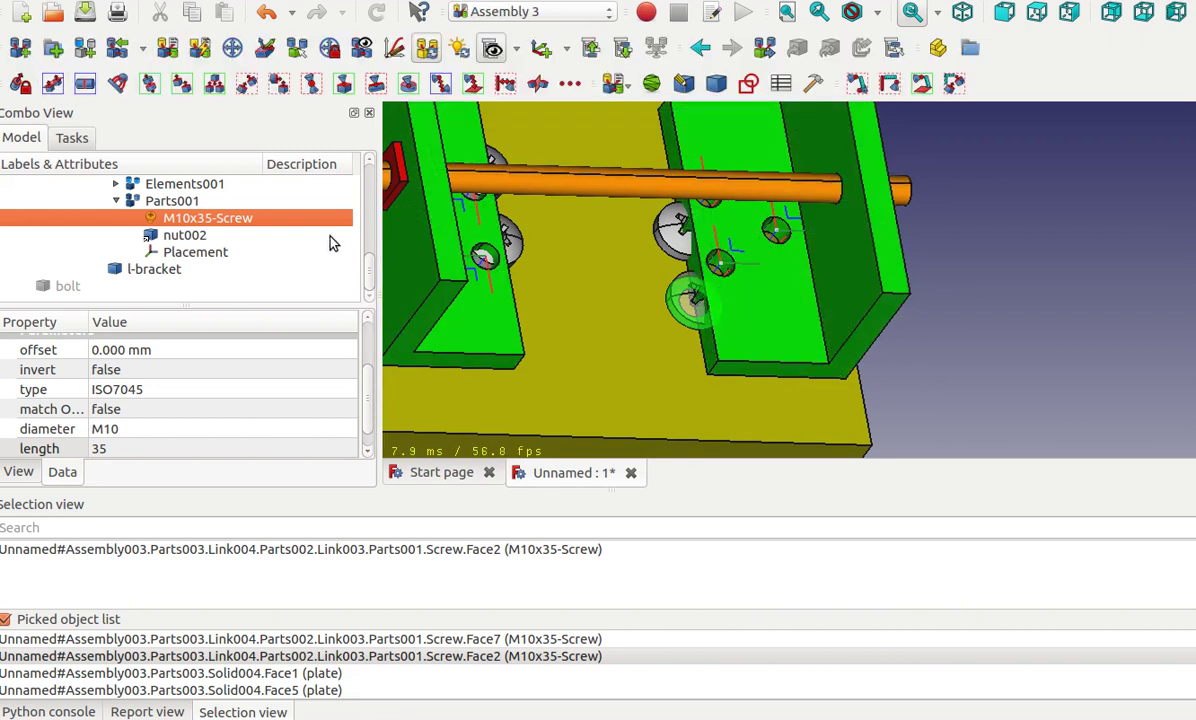
Attach the screw's Placement to nut-bolt-assembly002 with an Attachment constraint.
ctrl+click(205, 255)
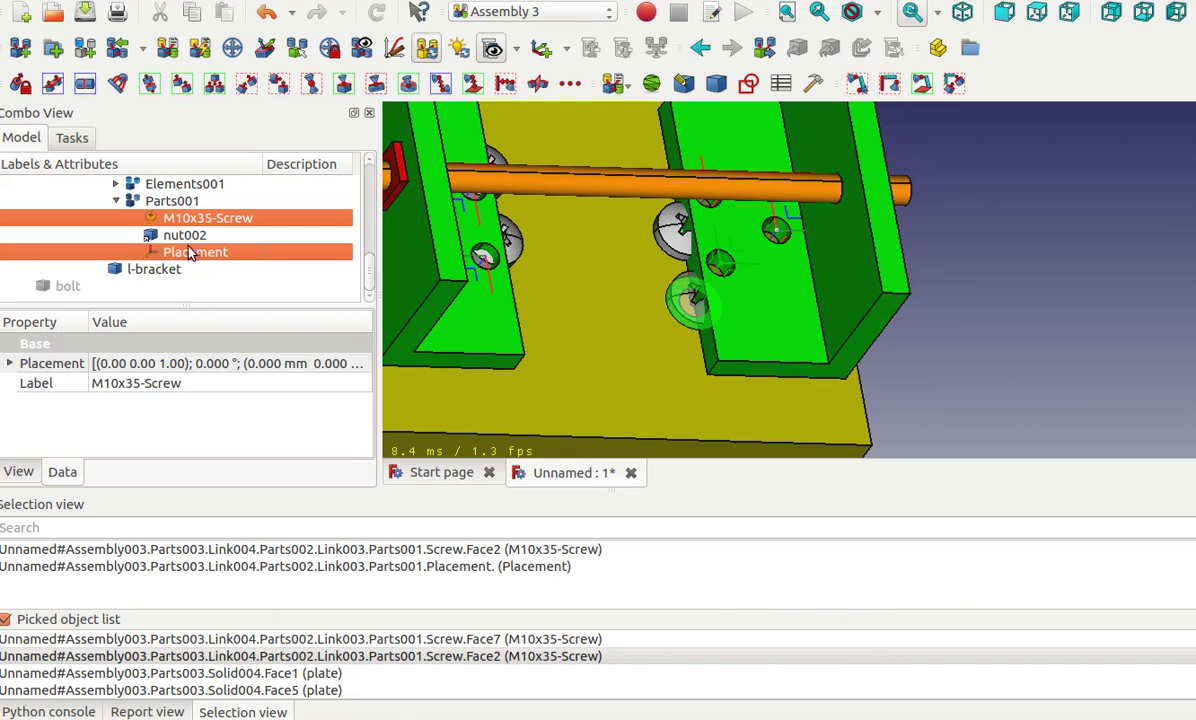
click(120, 85)
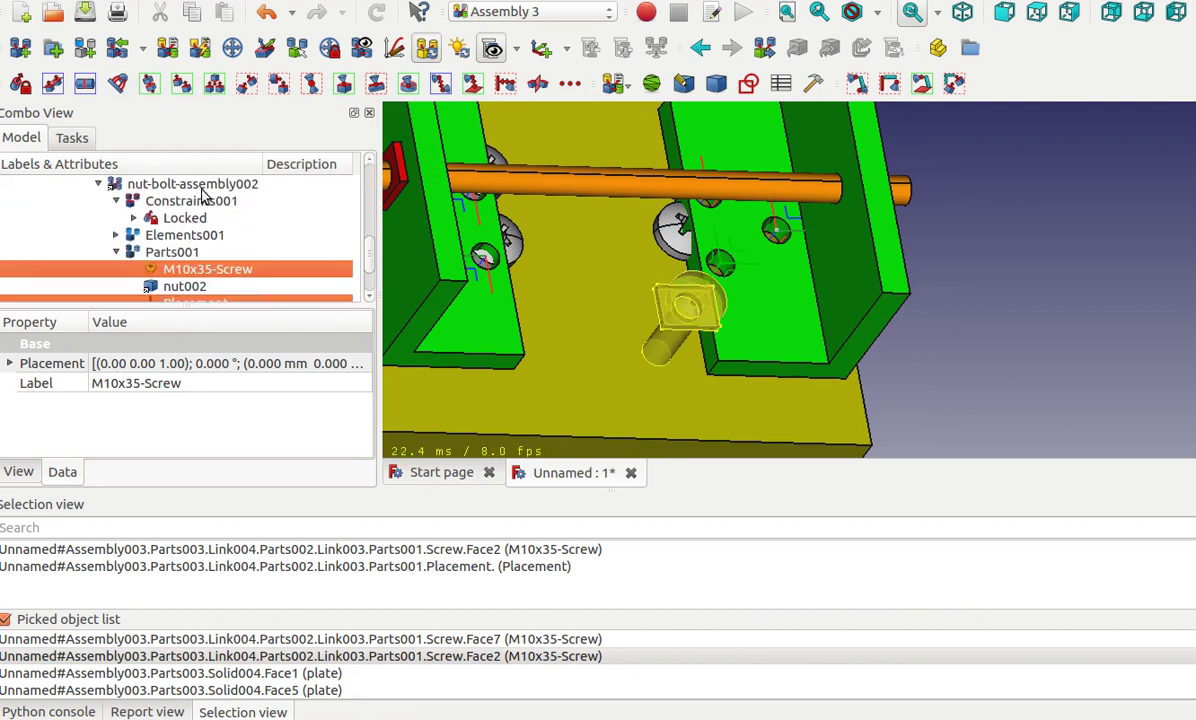
ctrl+click(203, 186)
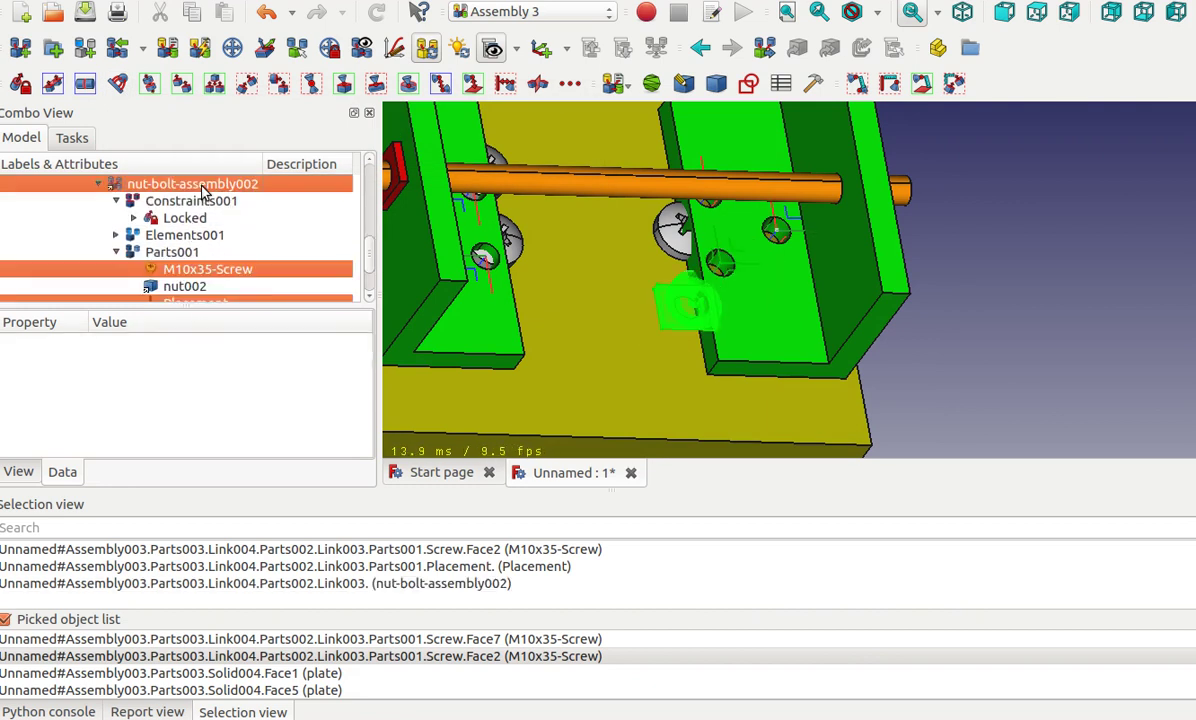
click(118, 85)
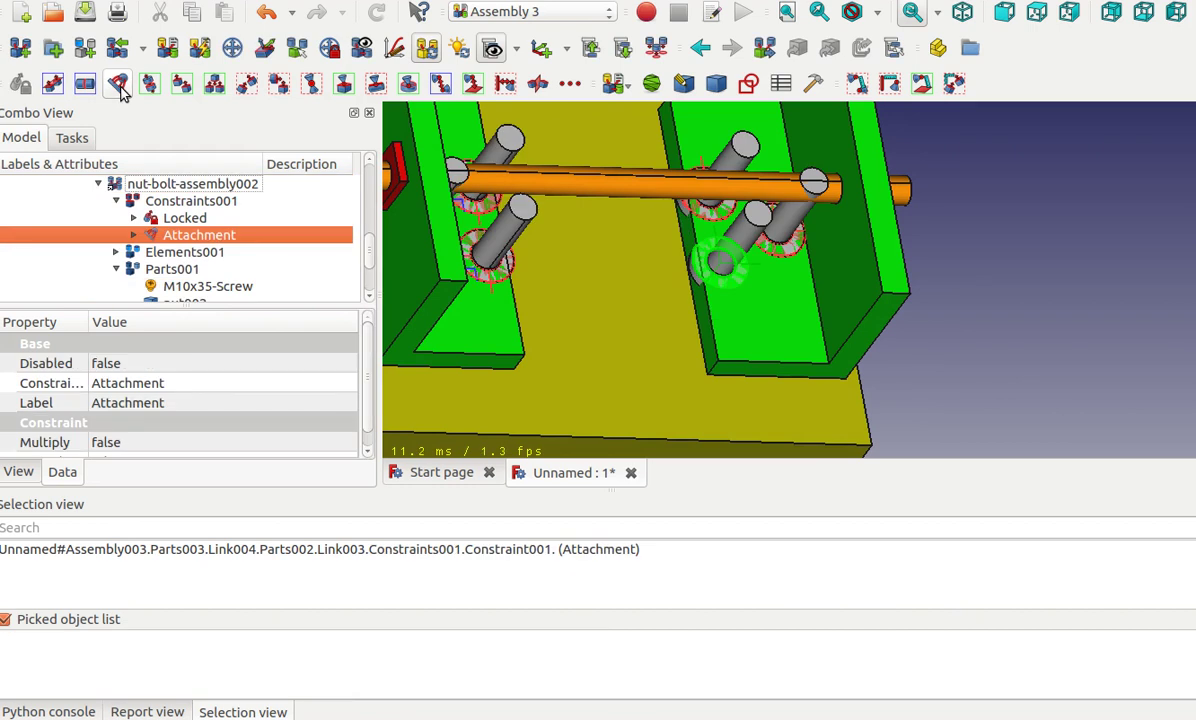
Select _Element001 of the Attachment and expand its Offset axis and position properties.
click(915, 255)
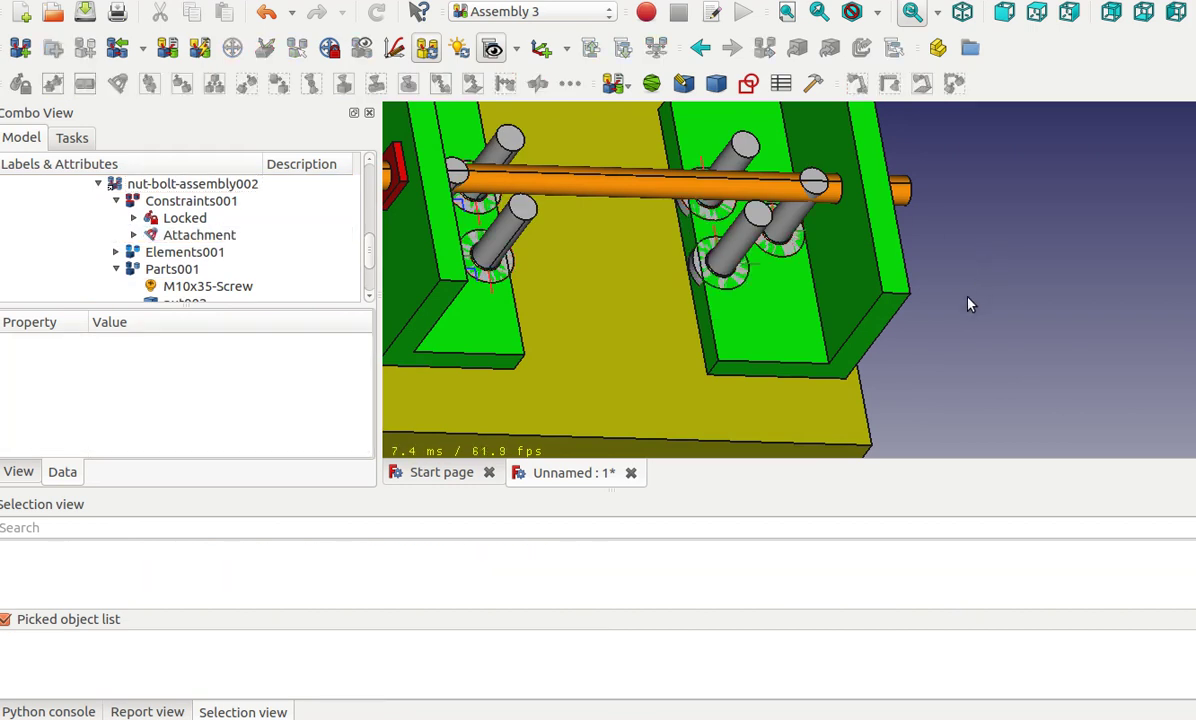
mouse_move(904, 277)
middle_down()
mouse_move(937, 220)
mouse_move(932, 259)
mouse_move(1014, 250)
middle_up()
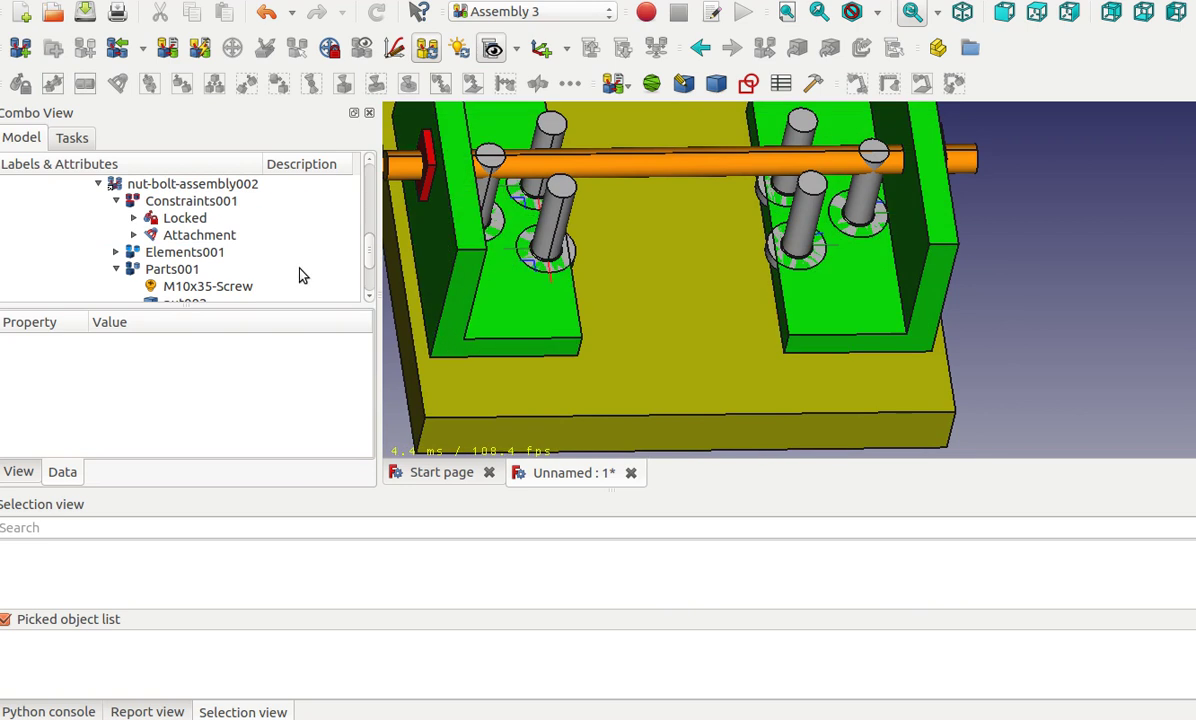
click(135, 235)
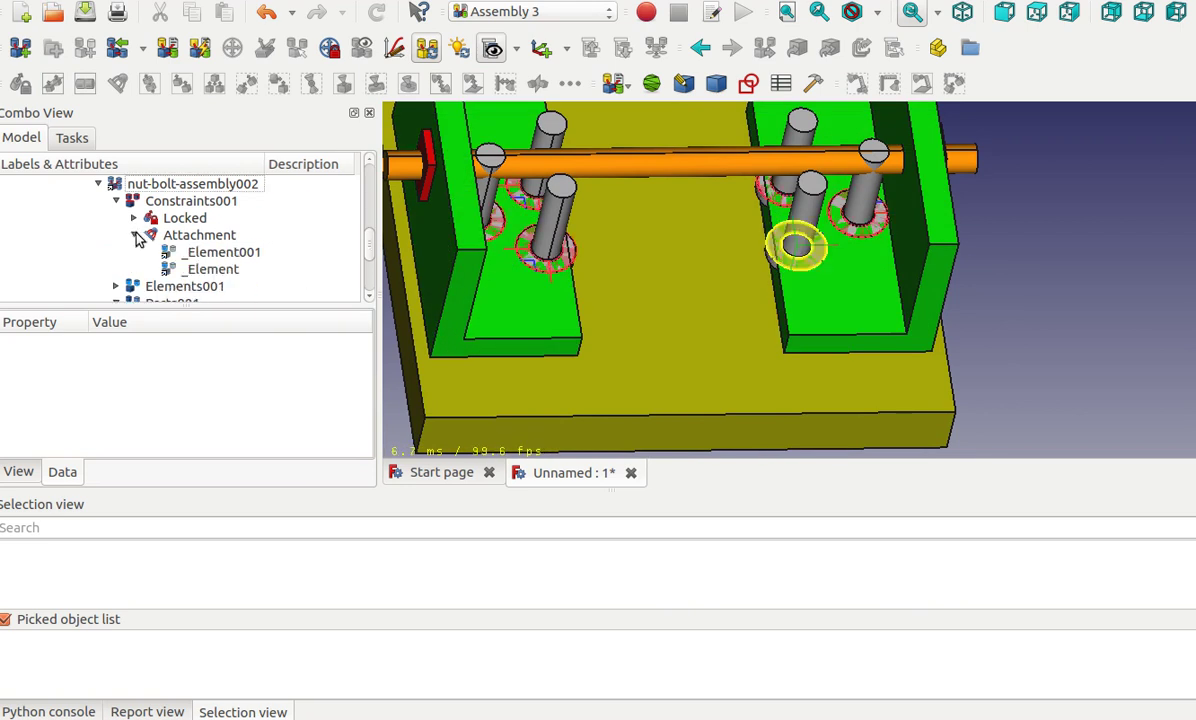
click(218, 254)
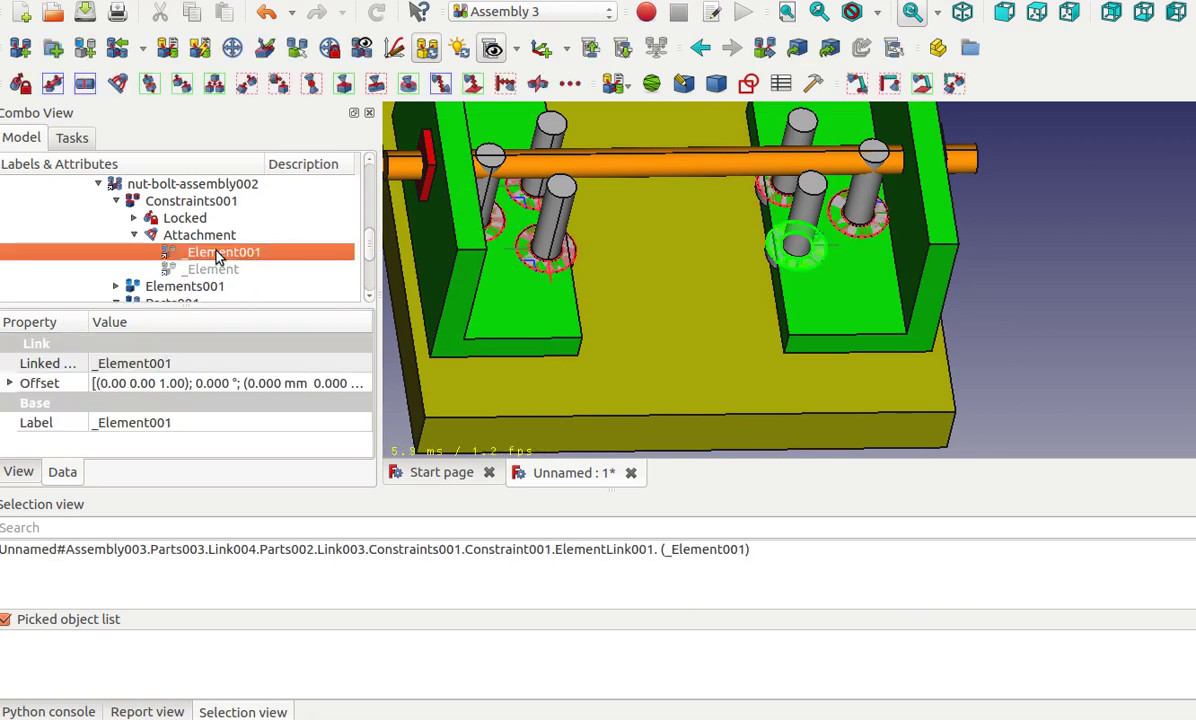
click(8, 383)
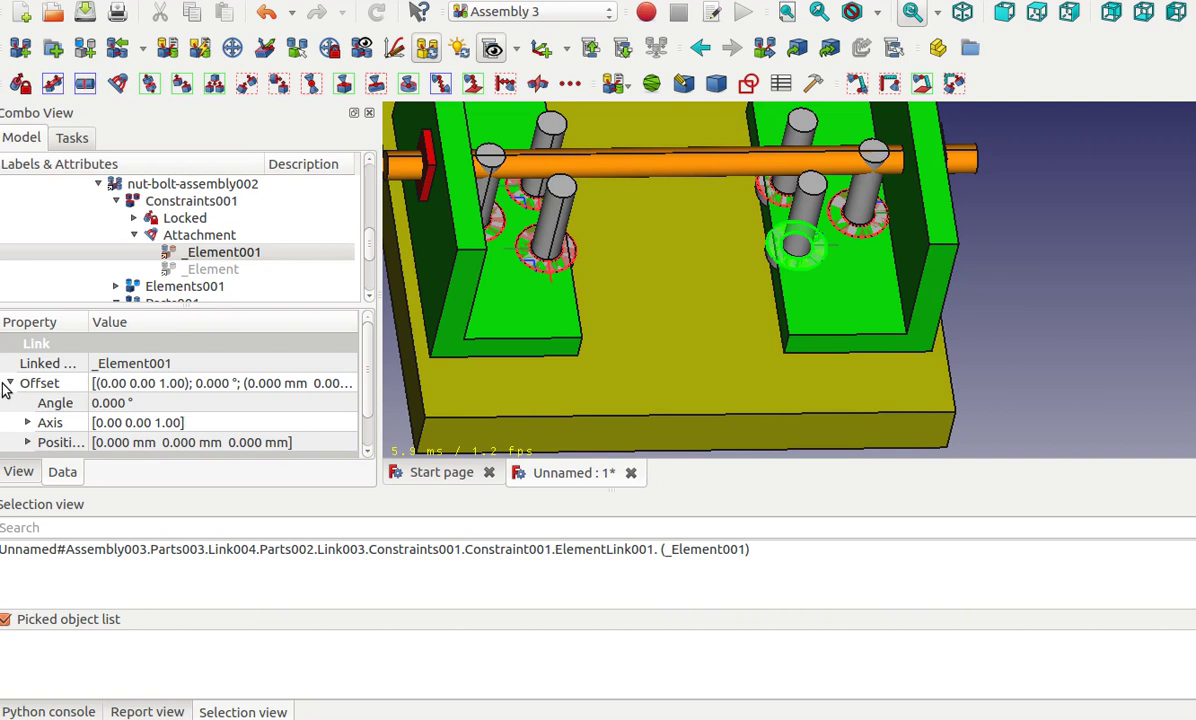
scroll(5, 388, down, 1)
click(27, 409)
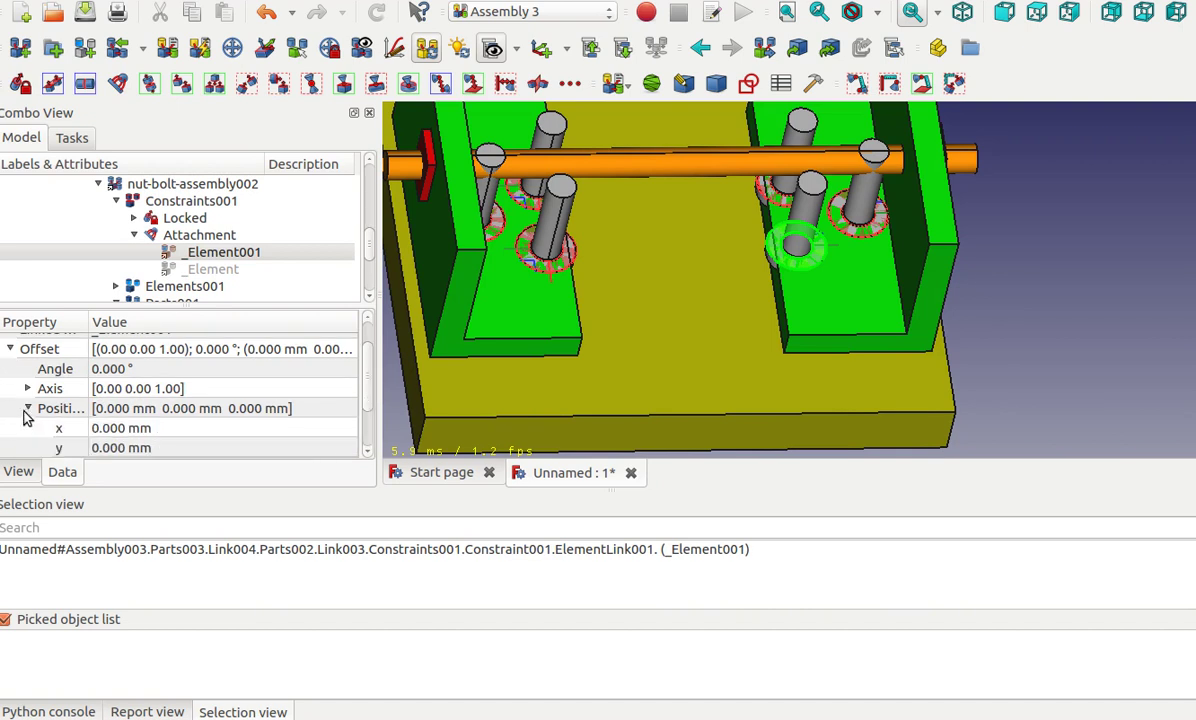
scroll(27, 412, down, 1)
click(28, 338)
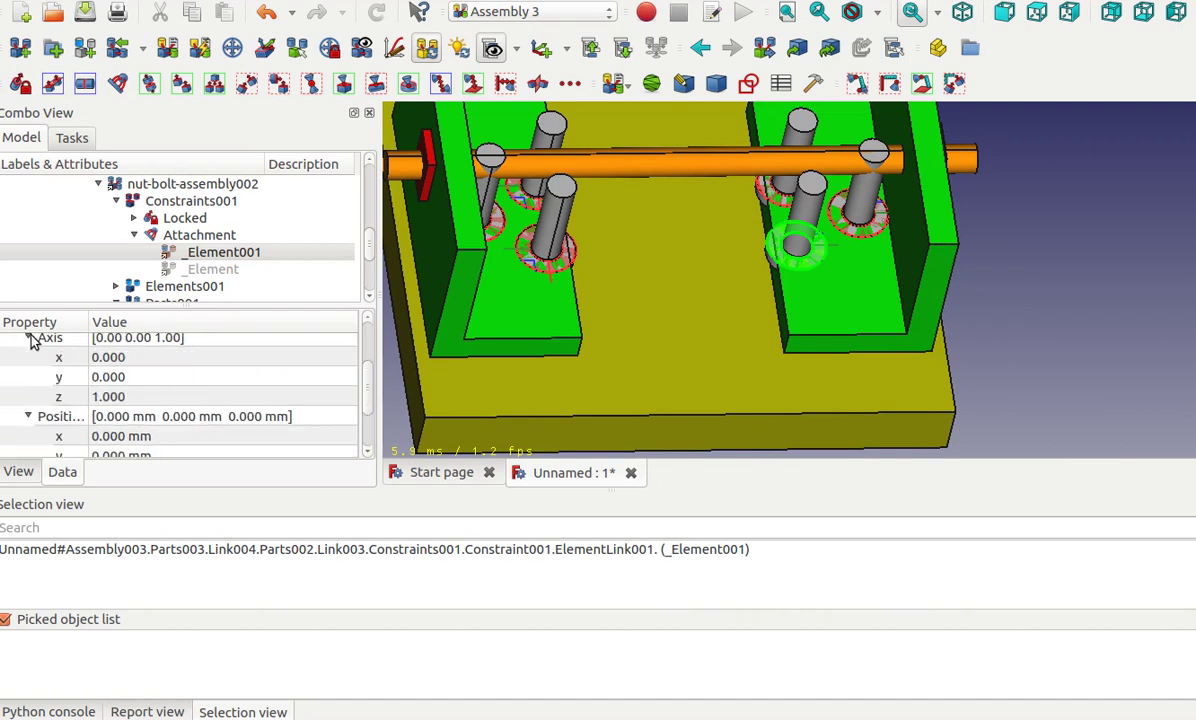
scroll(30, 343, up, 1)
Set the Offset axis to x=1, z=0 and the angle to 180°, flipping the screws.
click(124, 410)
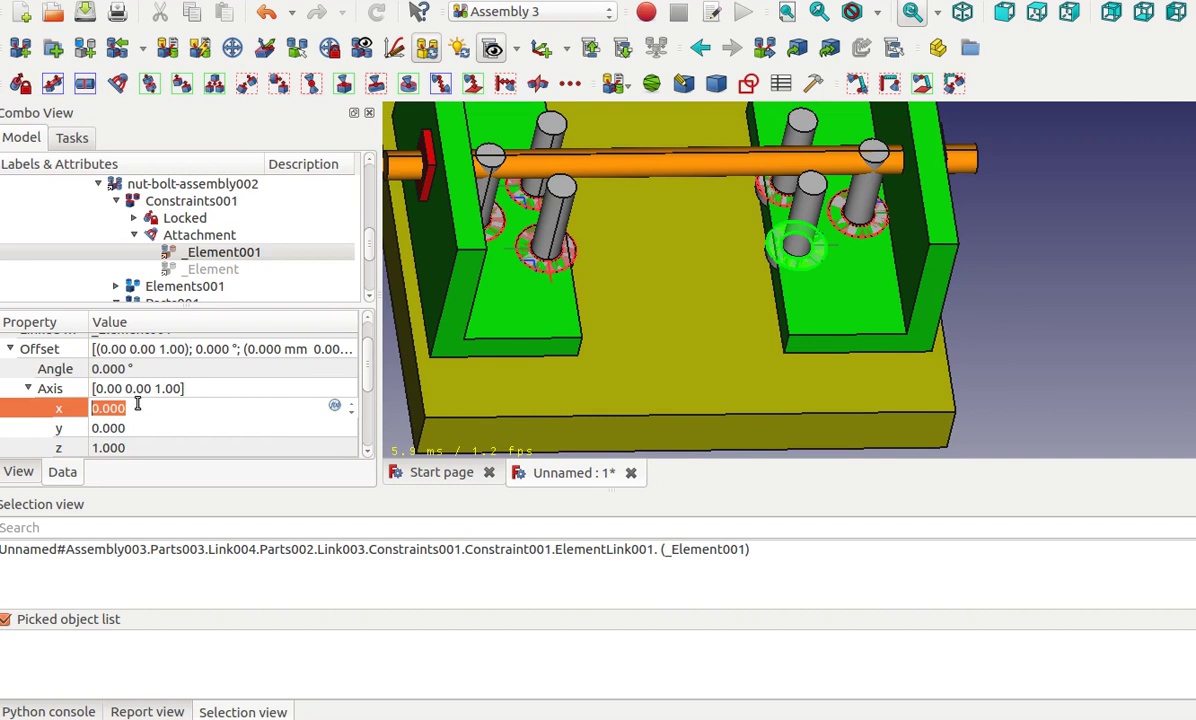
click(133, 447)
text(0)
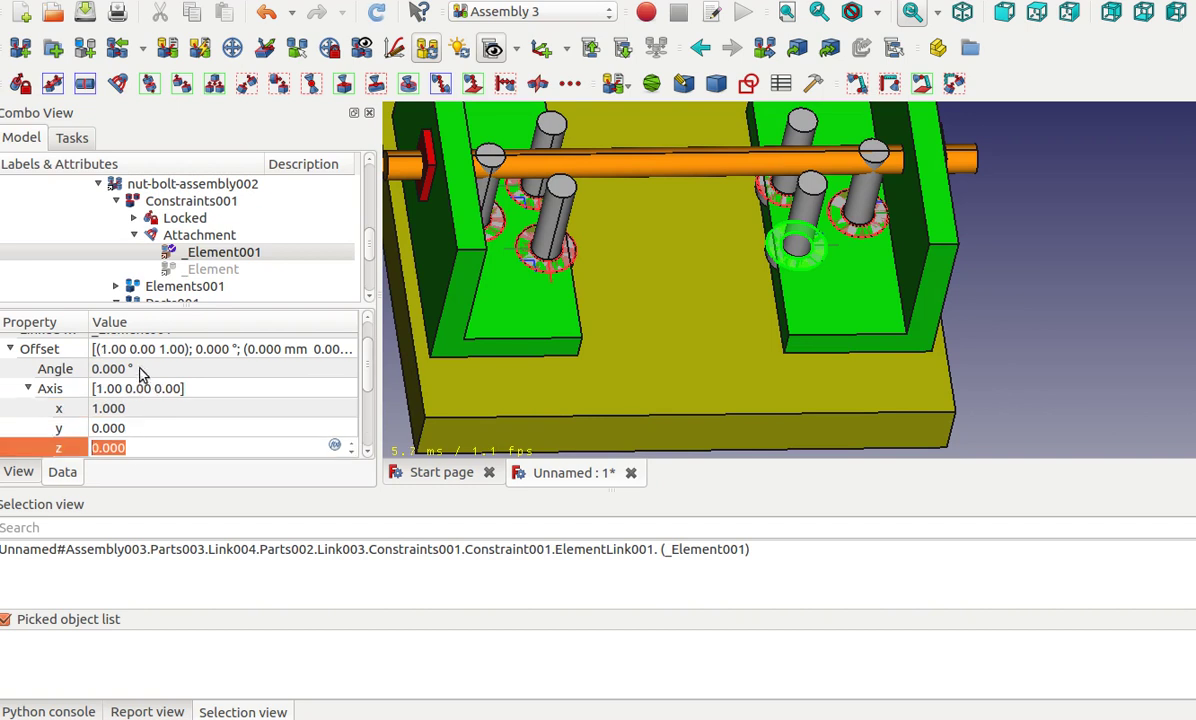
click(134, 368)
text(180)
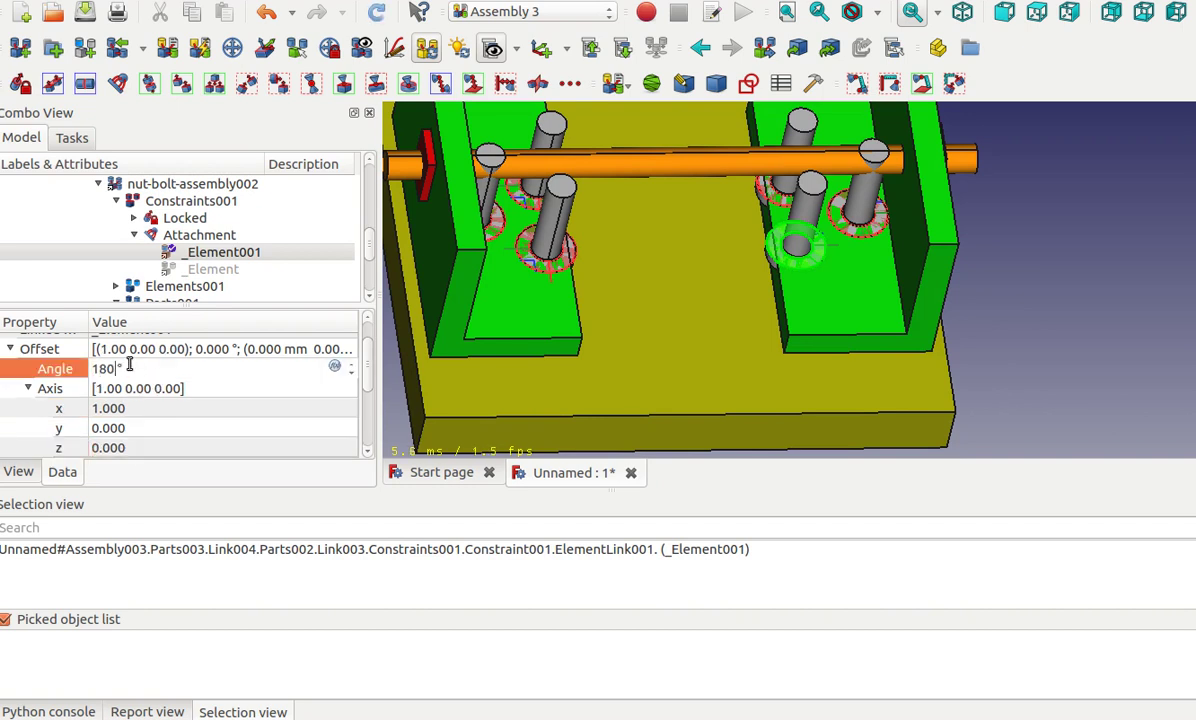
key(Return)
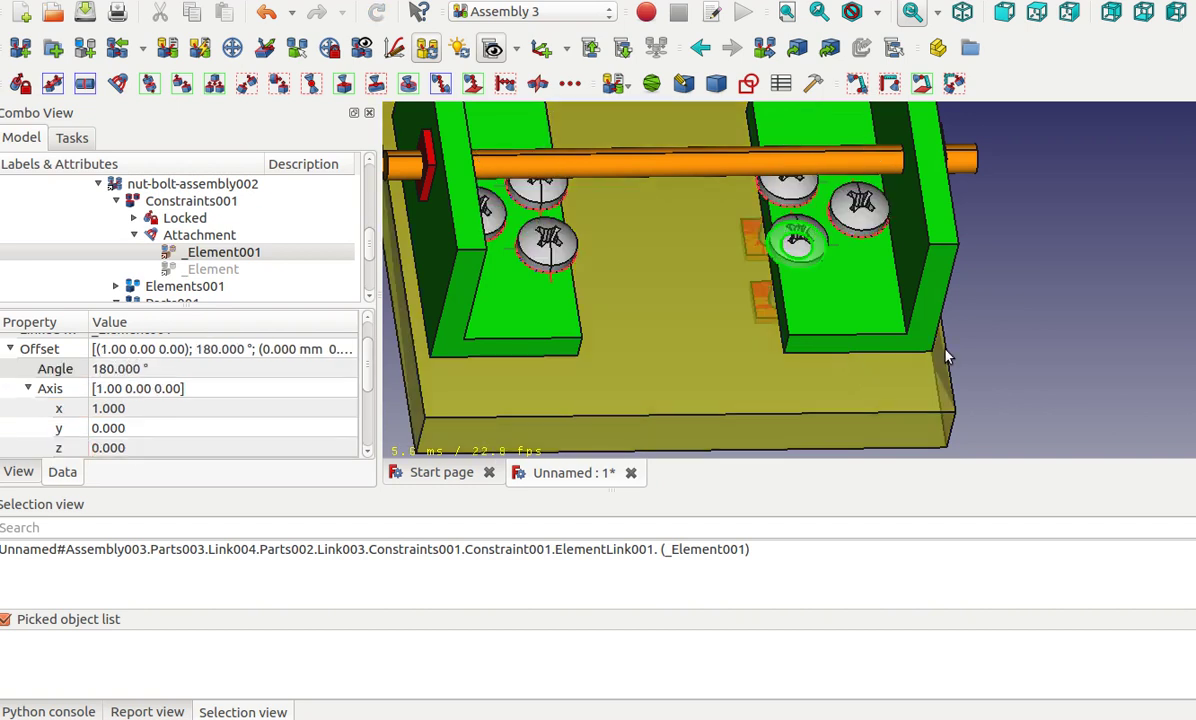
click(1002, 268)
mouse_move(1002, 255)
middle_down()
mouse_move(988, 221)
mouse_move(1017, 203)
mouse_move(1016, 213)
middle_up()
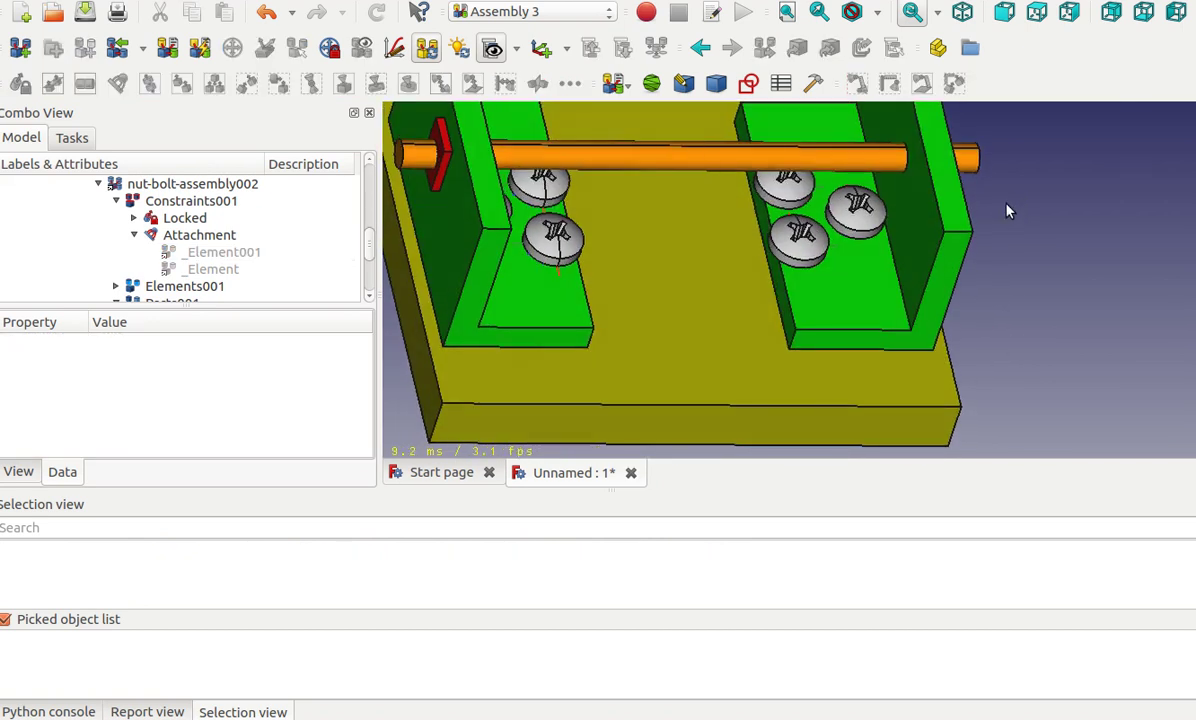